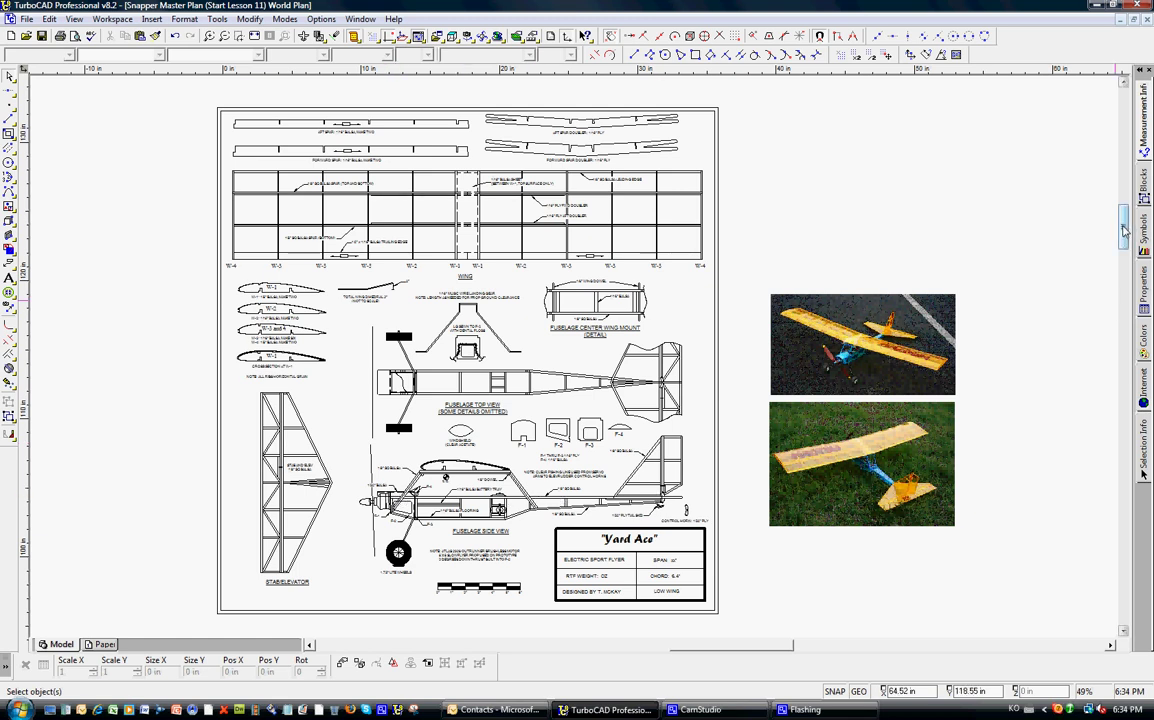
Scroll down past the Snapper frame and wing parts to the finished plan sheet with its title block
left_click_drag(1124, 220, 1136, 310)
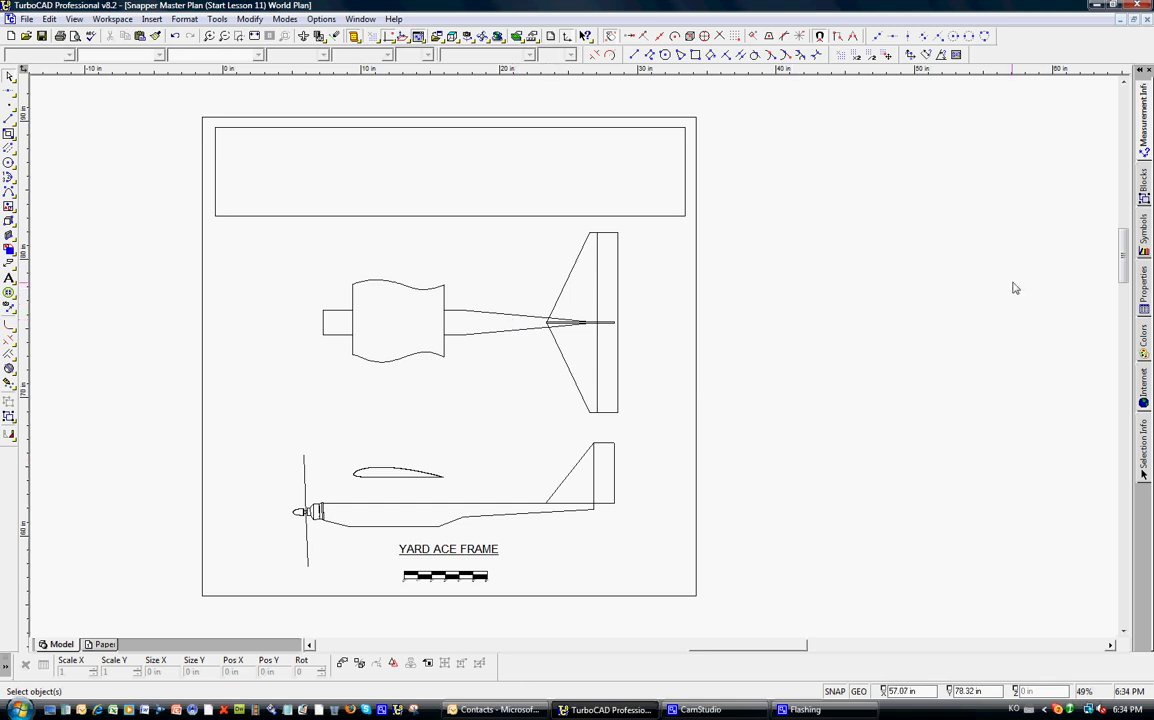
left_click_drag(1123, 260, 1125, 373)
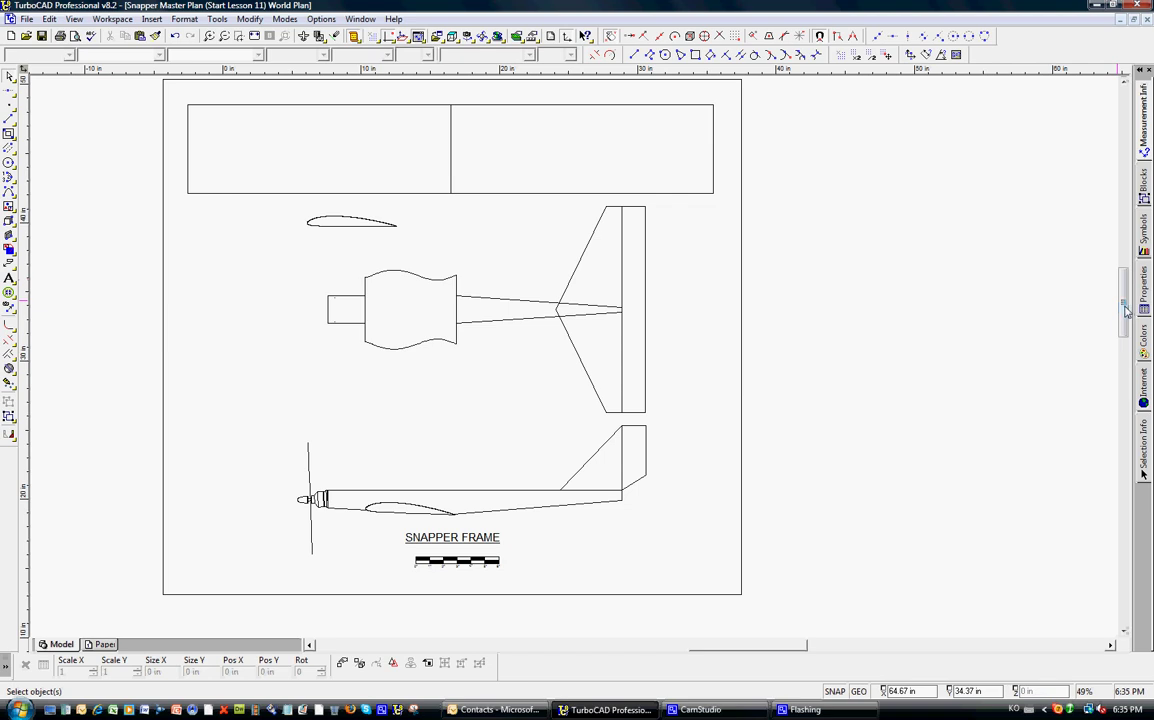
left_click_drag(1124, 313, 1150, 470)
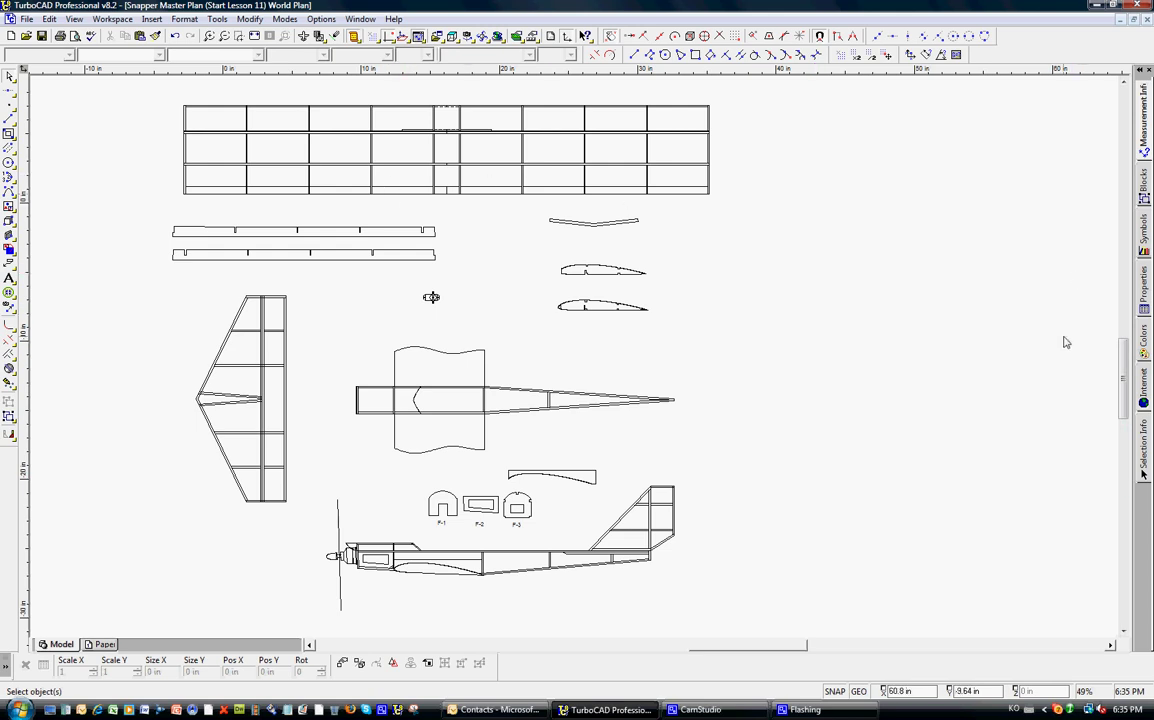
mouse_move(1120, 362)
left_mouse_down()
mouse_move(1122, 440)
mouse_move(1145, 462)
mouse_move(1150, 492)
left_mouse_up()
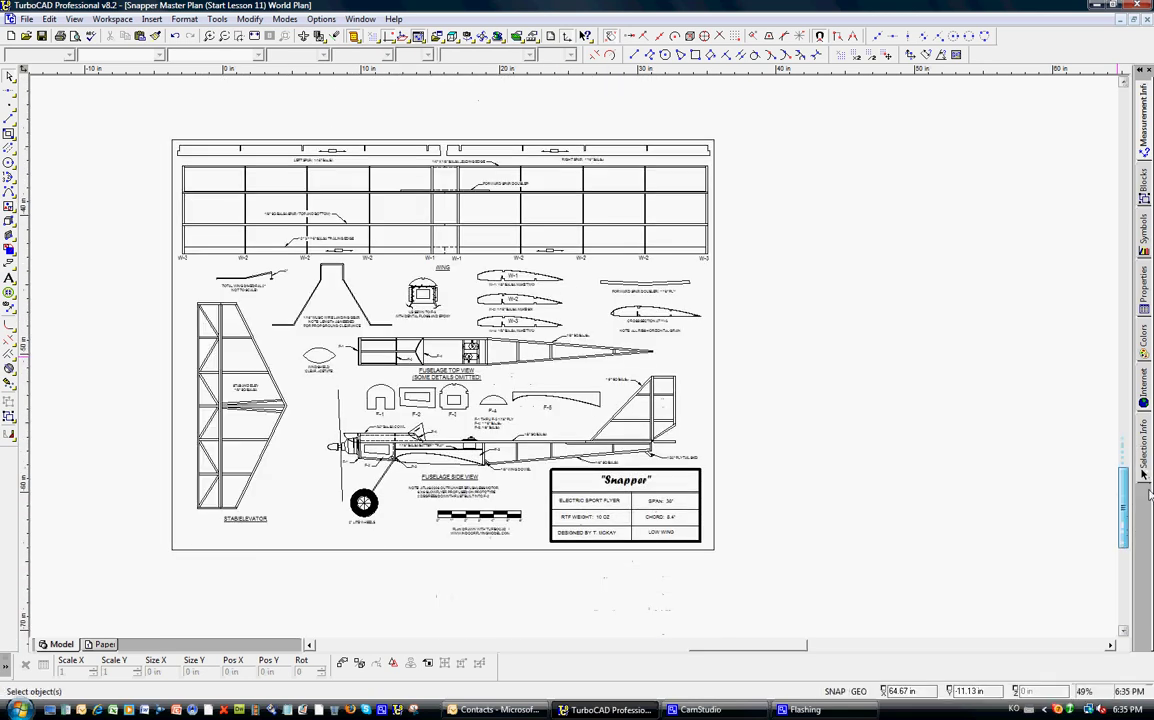
Zoom Window around the whole Snapper sheet so the wing, landing gear and fuselage views fill the view
left_click(240, 37)
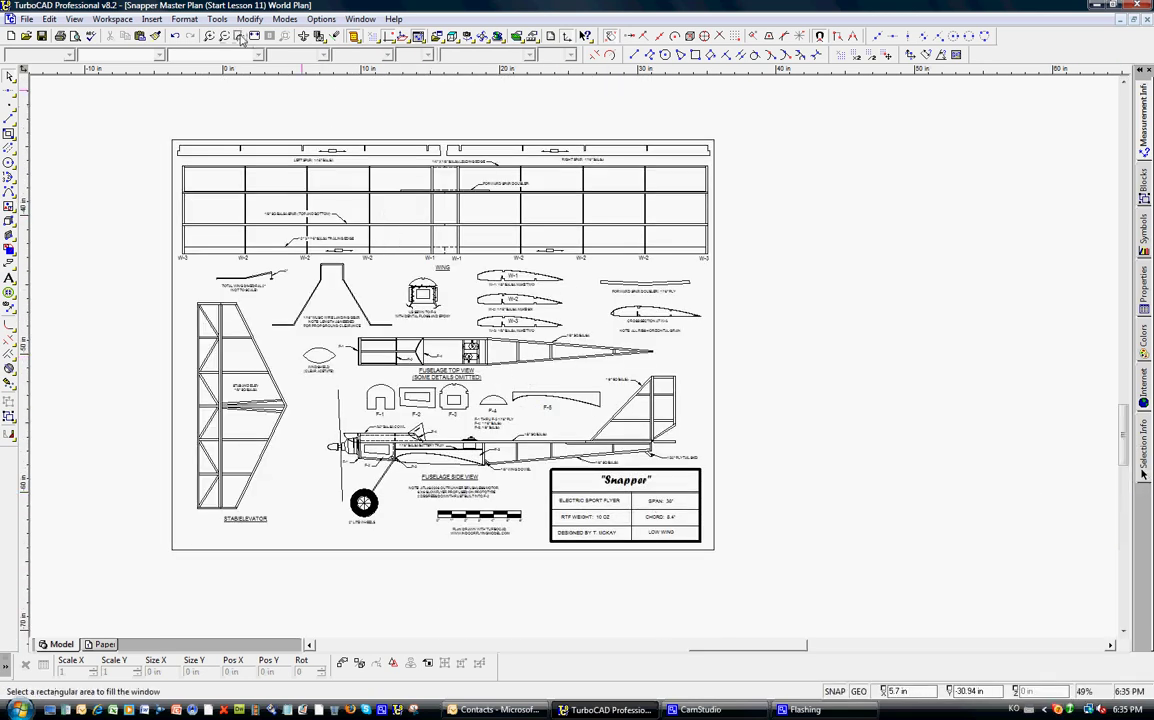
left_click(153, 121)
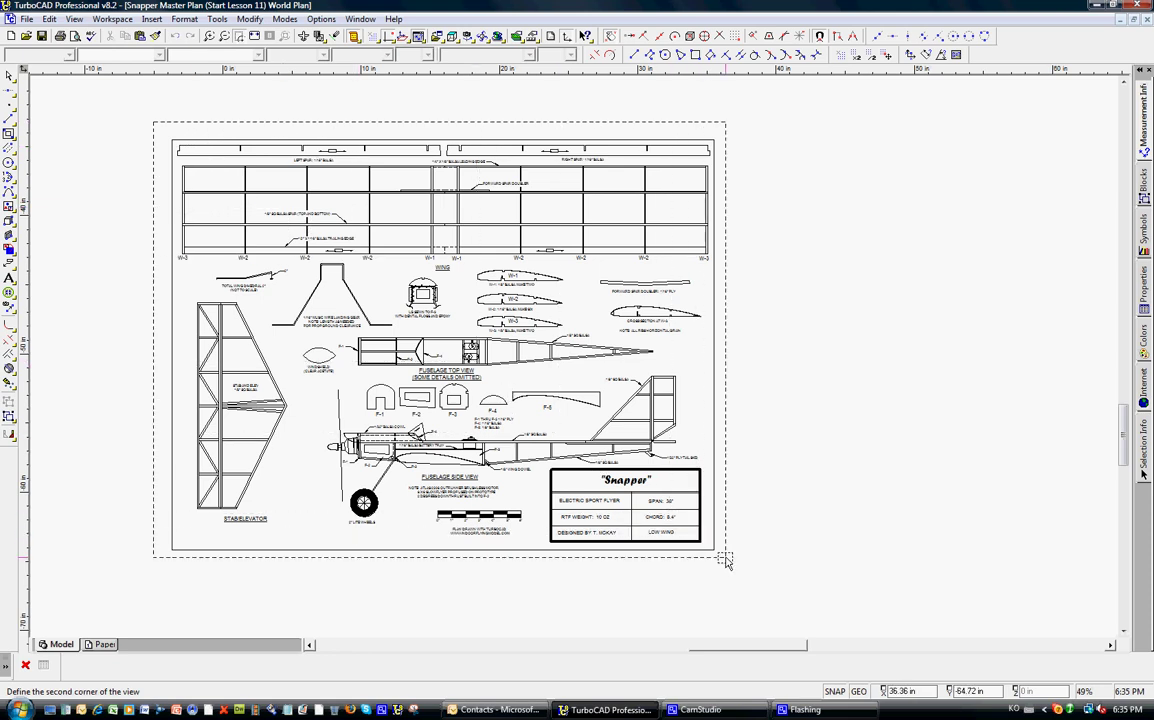
left_click(725, 625)
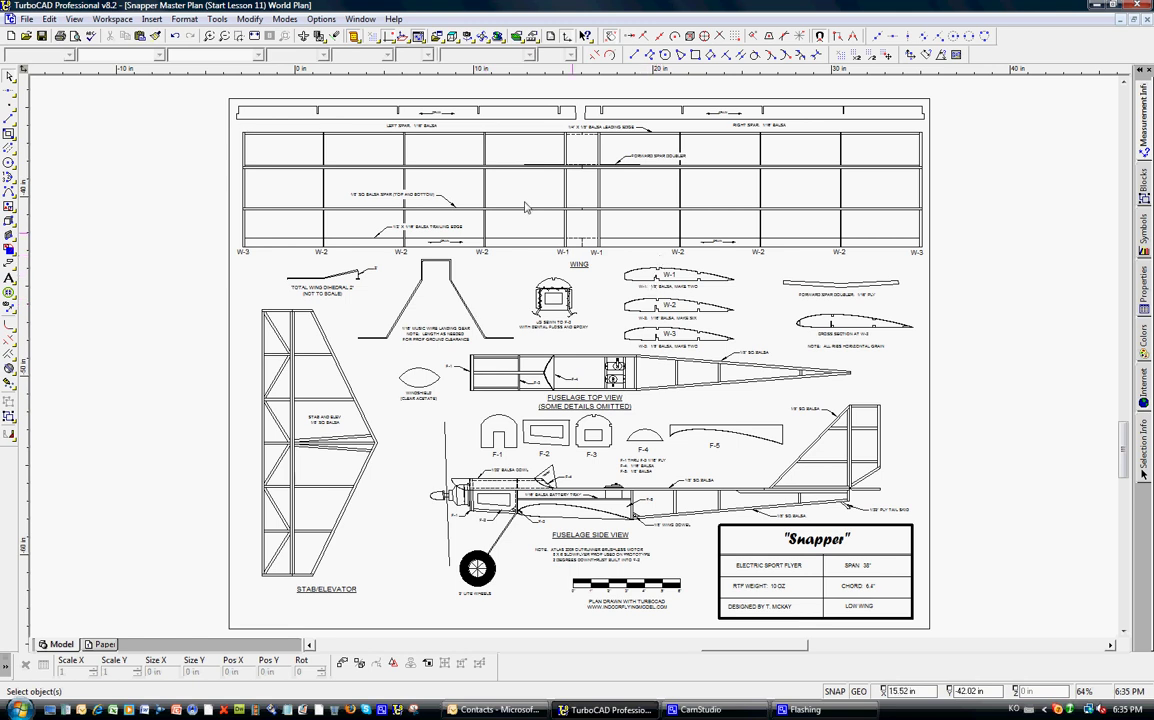
Zoom in close on the W-3 cross section and the 1/16" ply forward spar doubler
scroll(678, 320, "up", 2)
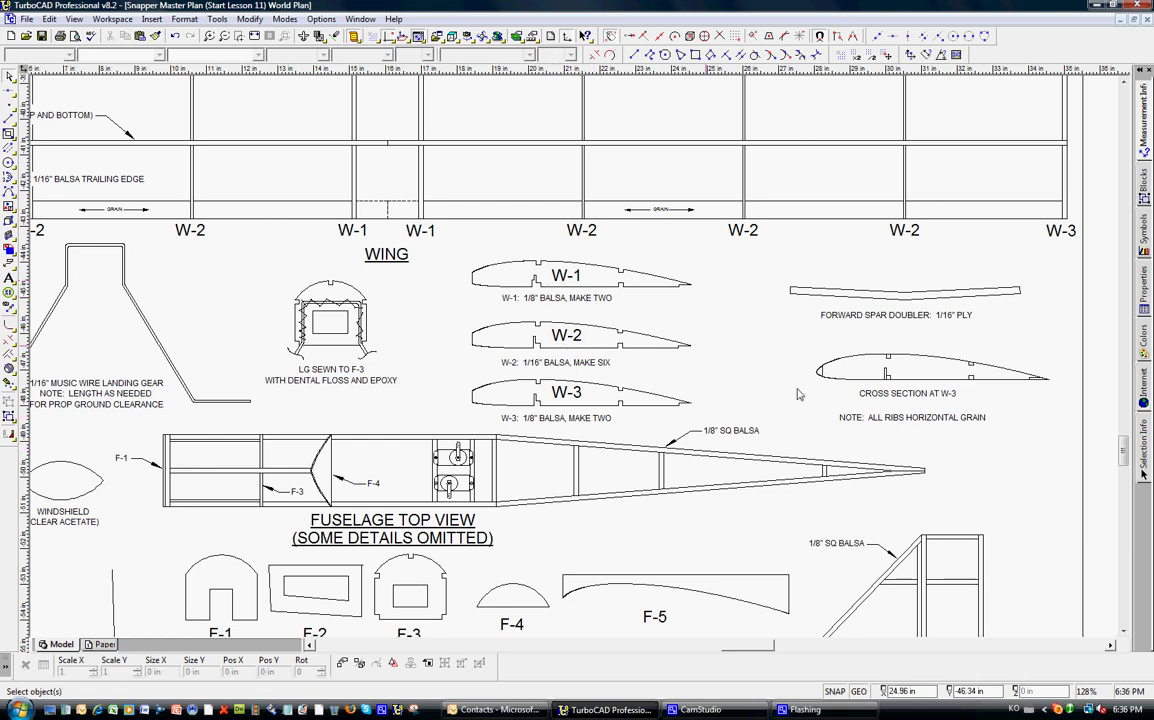
left_click_drag(1121, 450, 1120, 432)
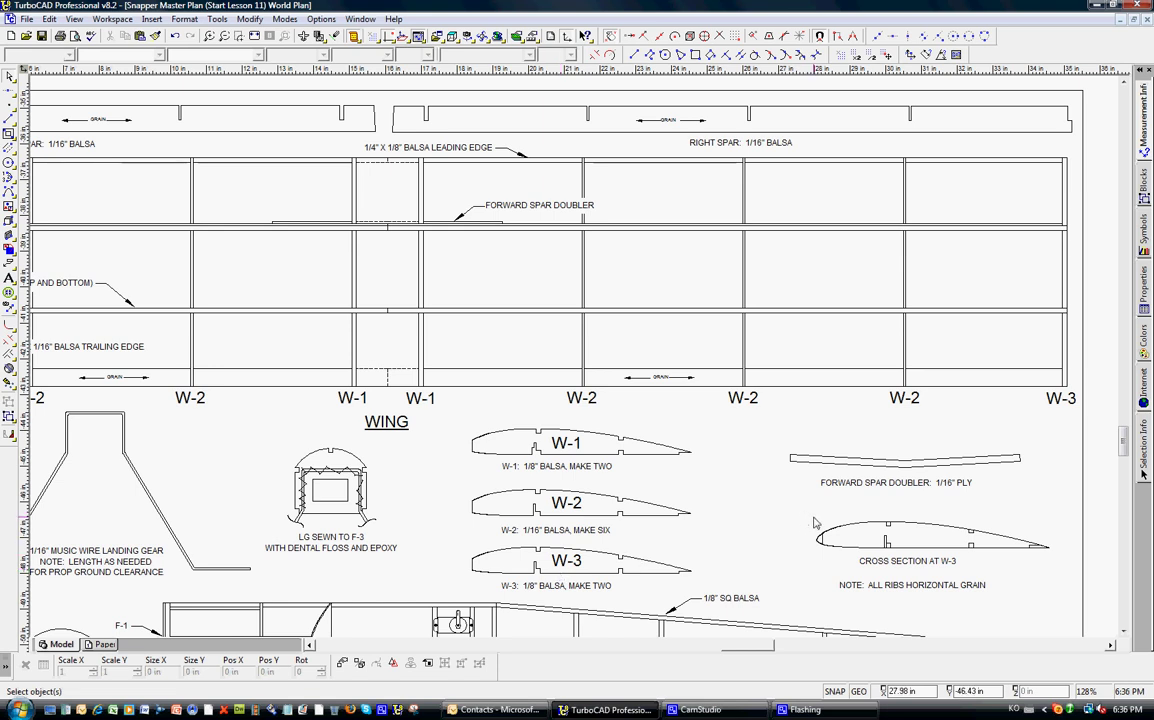
scroll(835, 521, "up", 2)
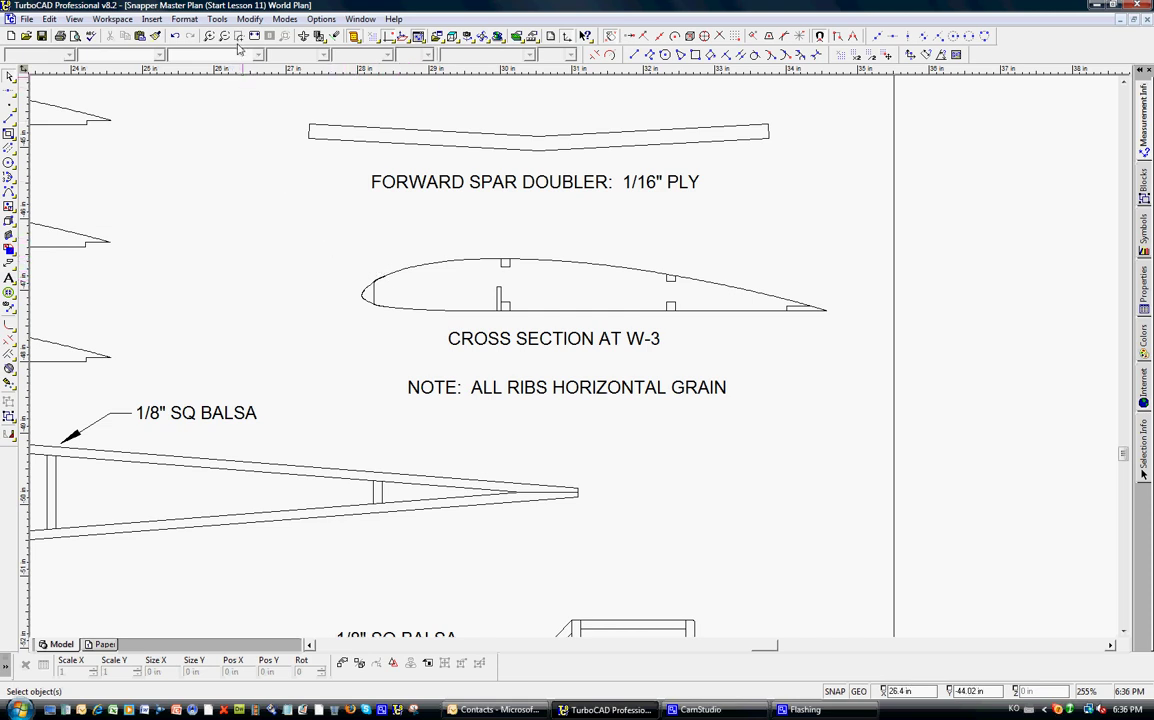
Zoom Window onto the leading edge of the W-3 airfoil nose
left_click(239, 36)
left_click(239, 36)
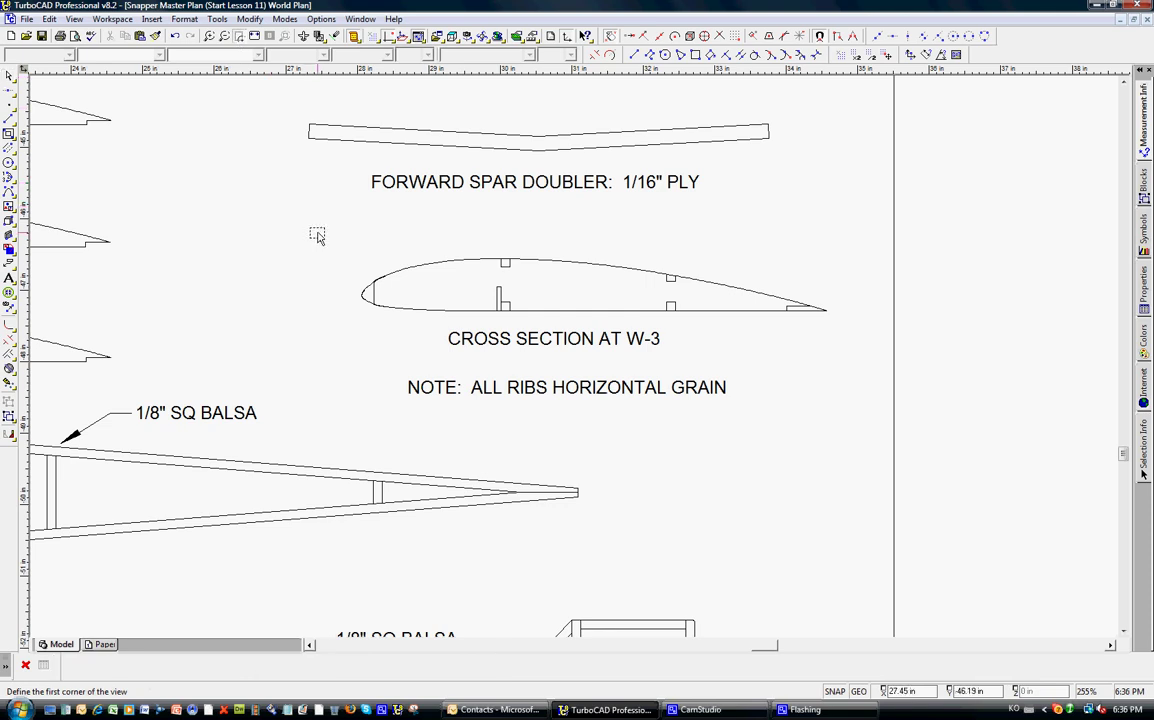
left_click(317, 235)
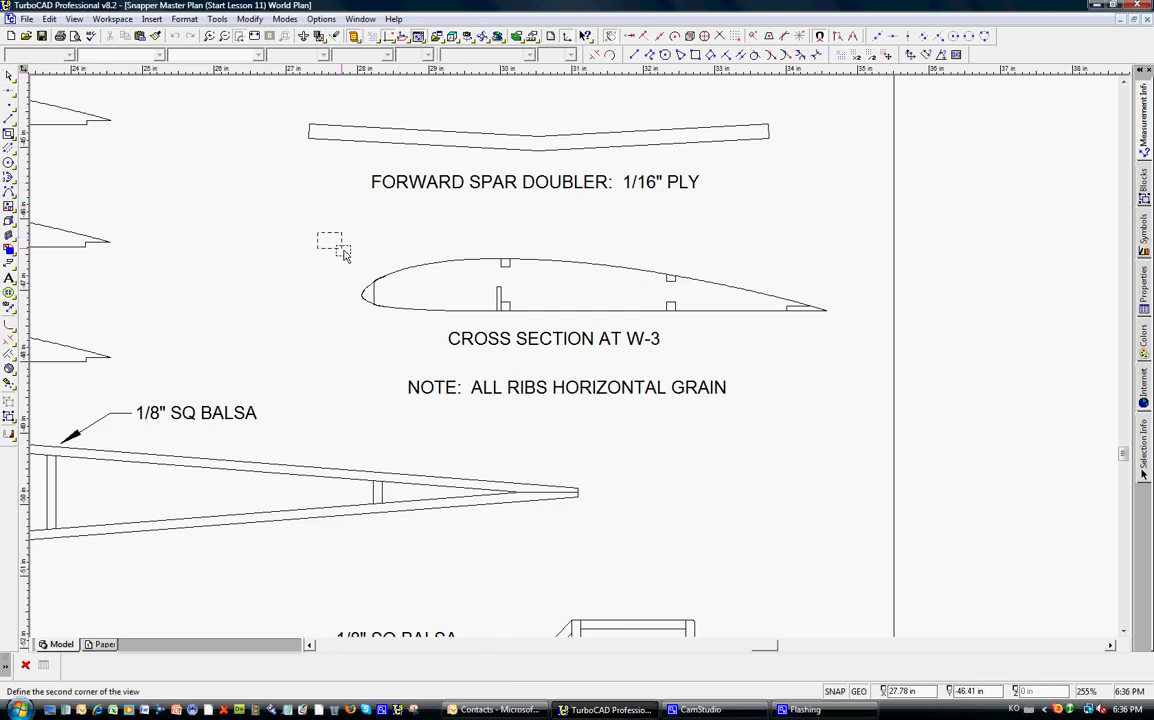
left_click(422, 338)
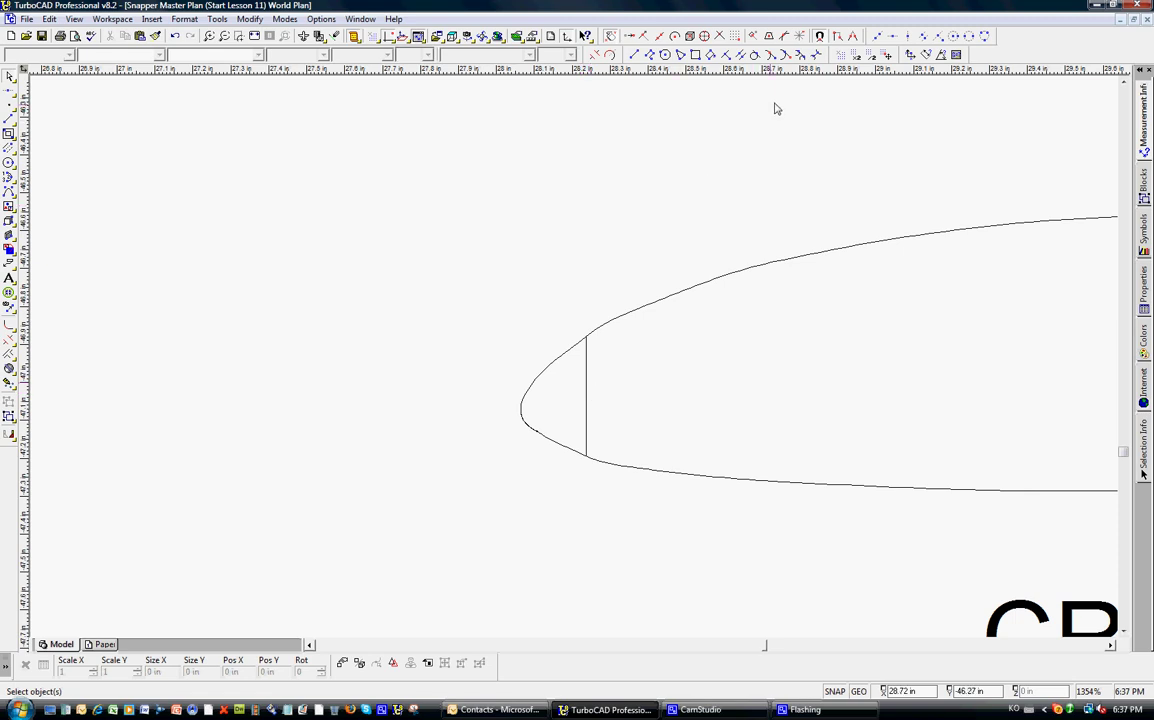
Measure the vertical line at the airfoil nose (0.31 in), then zoom back out to the rib templates
left_click(926, 55)
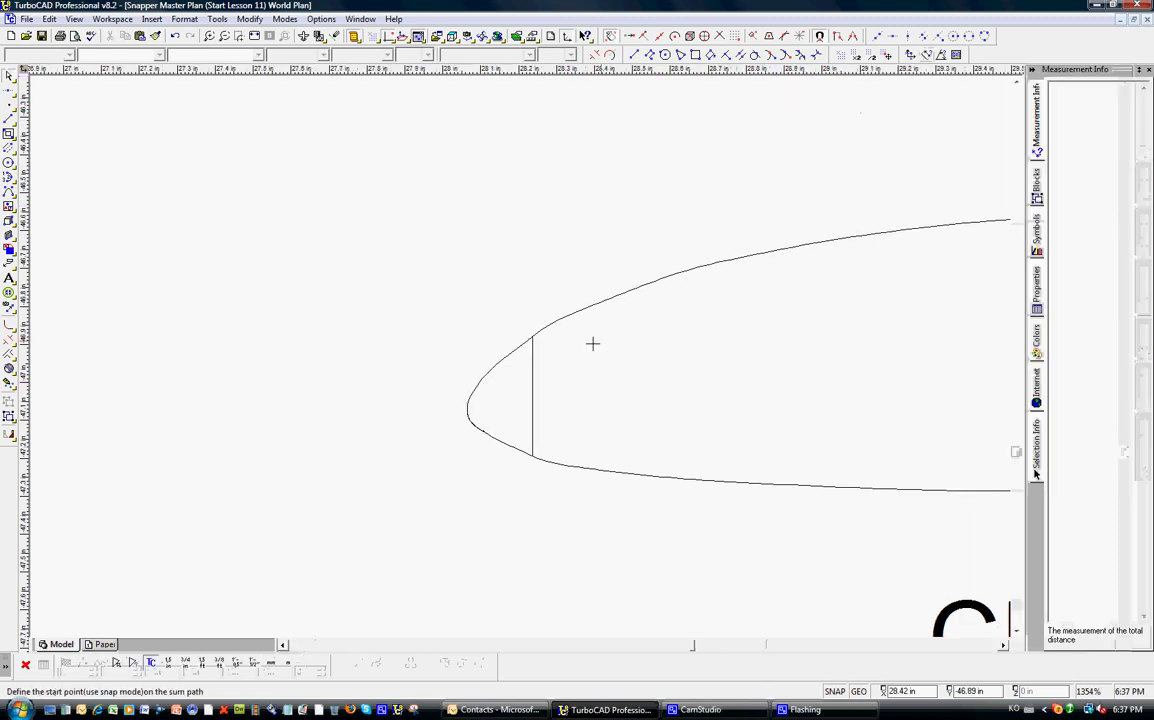
left_click(927, 56)
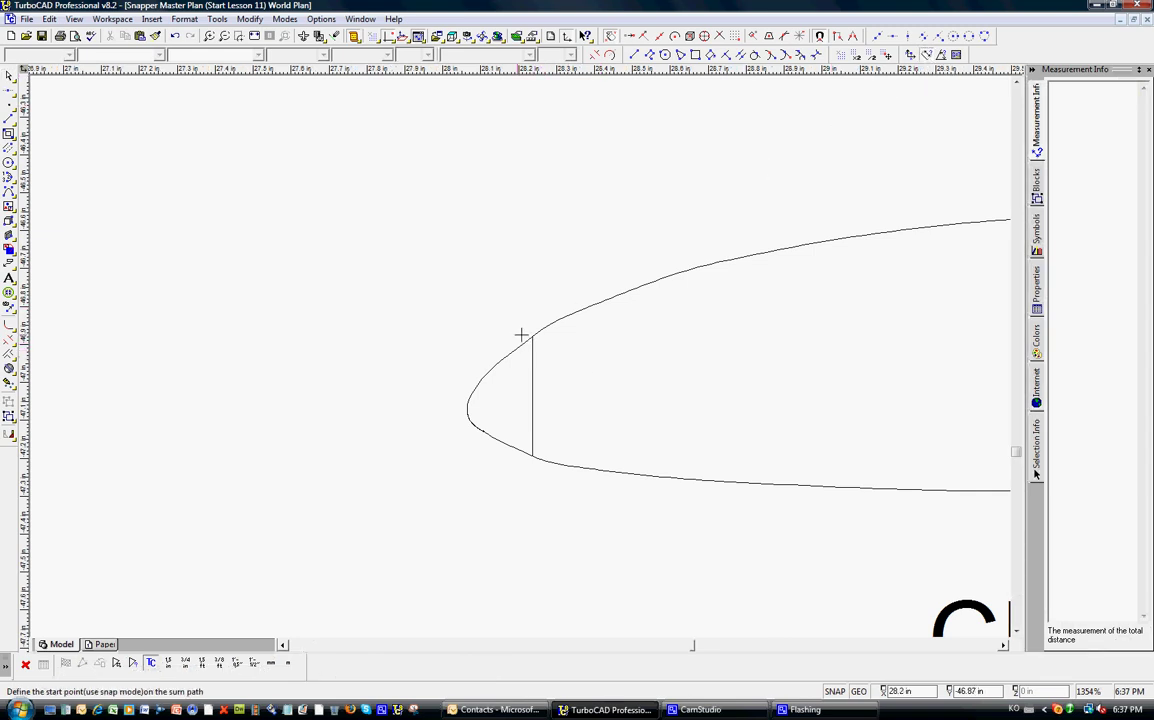
left_click(531, 336)
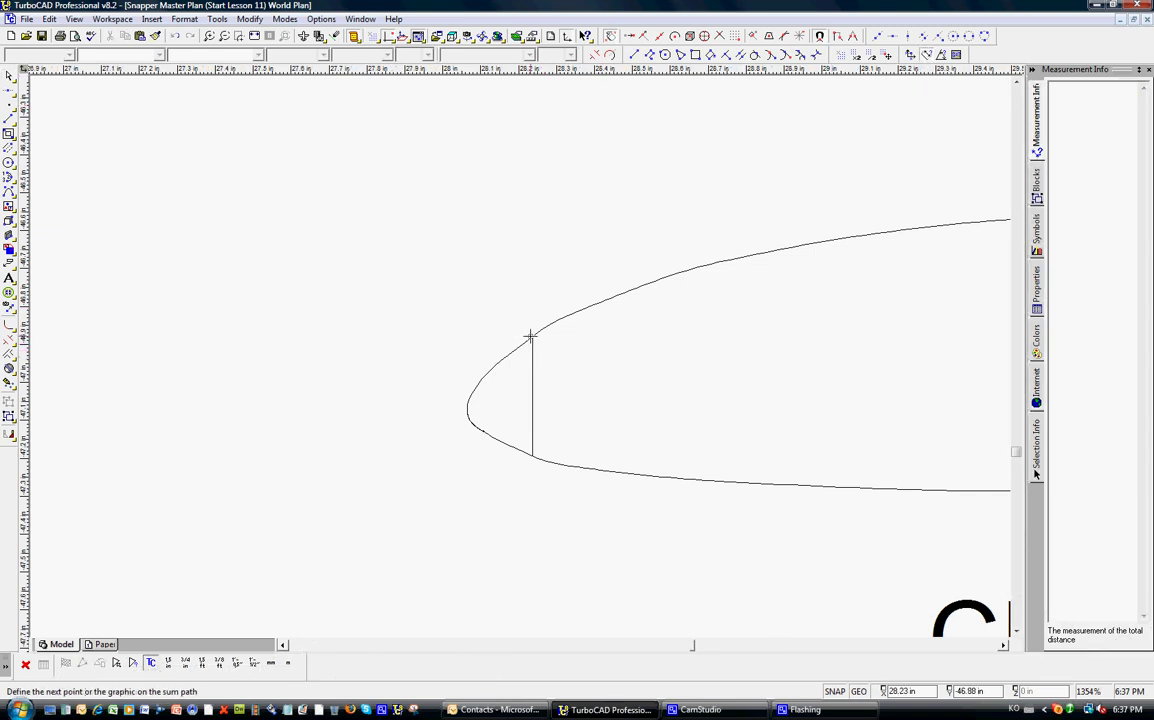
left_click(533, 453)
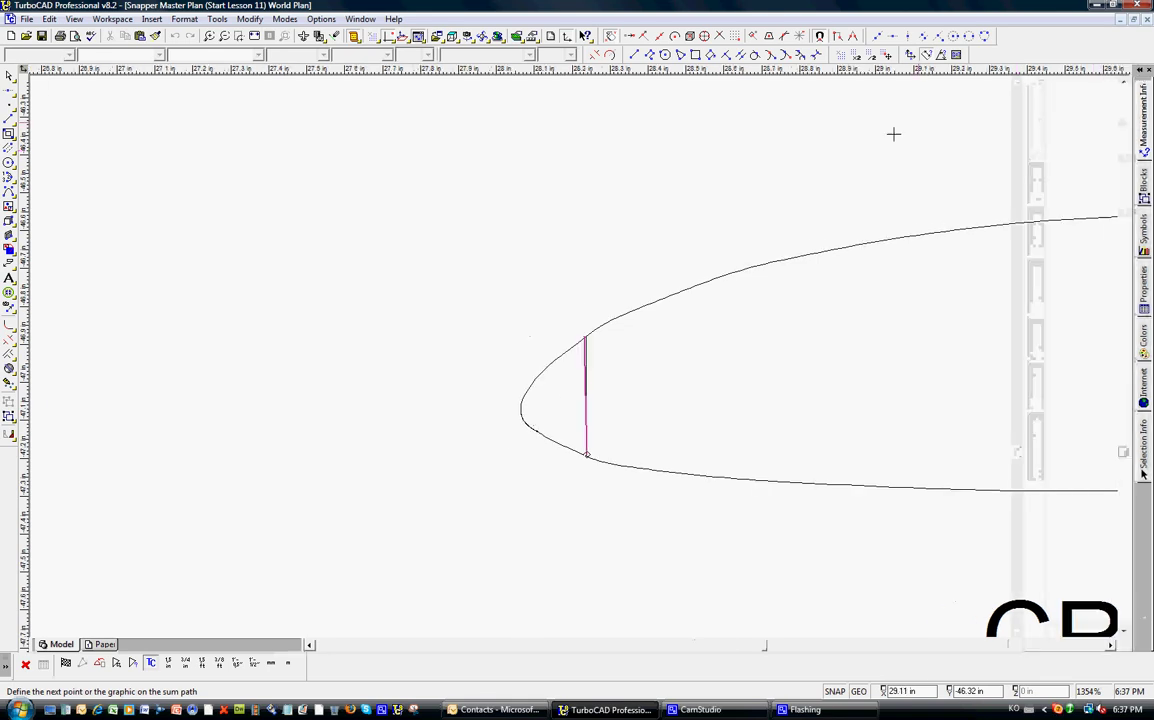
key("Escape")
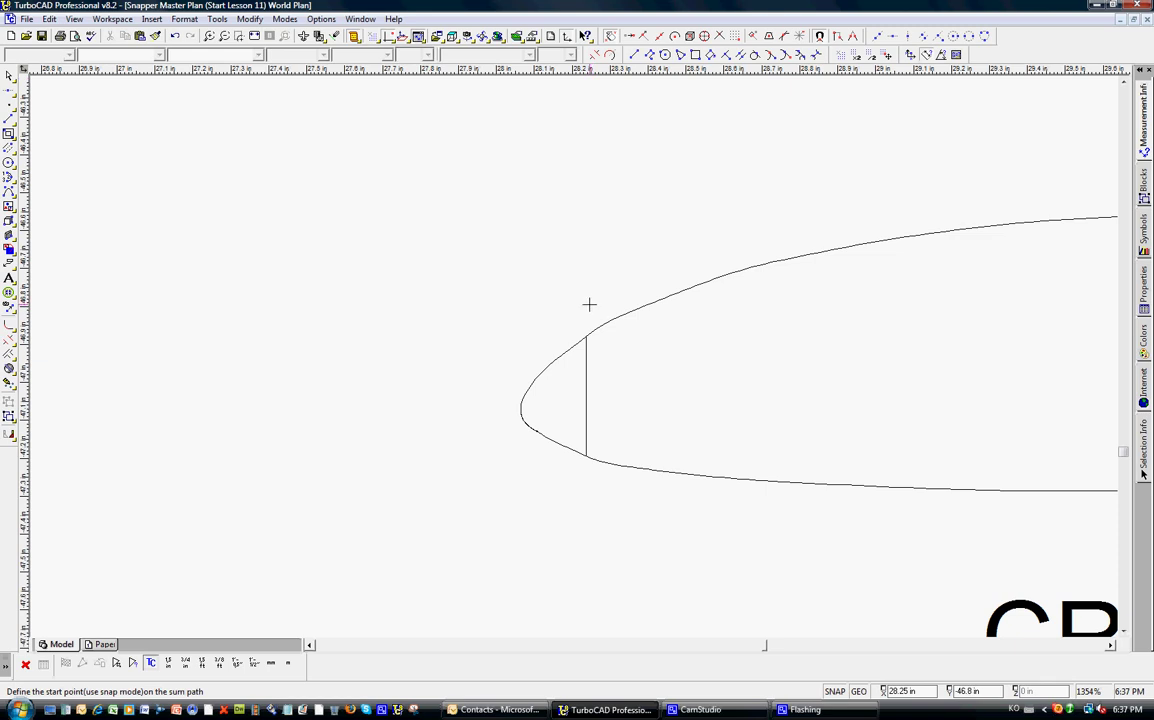
left_click(10, 76)
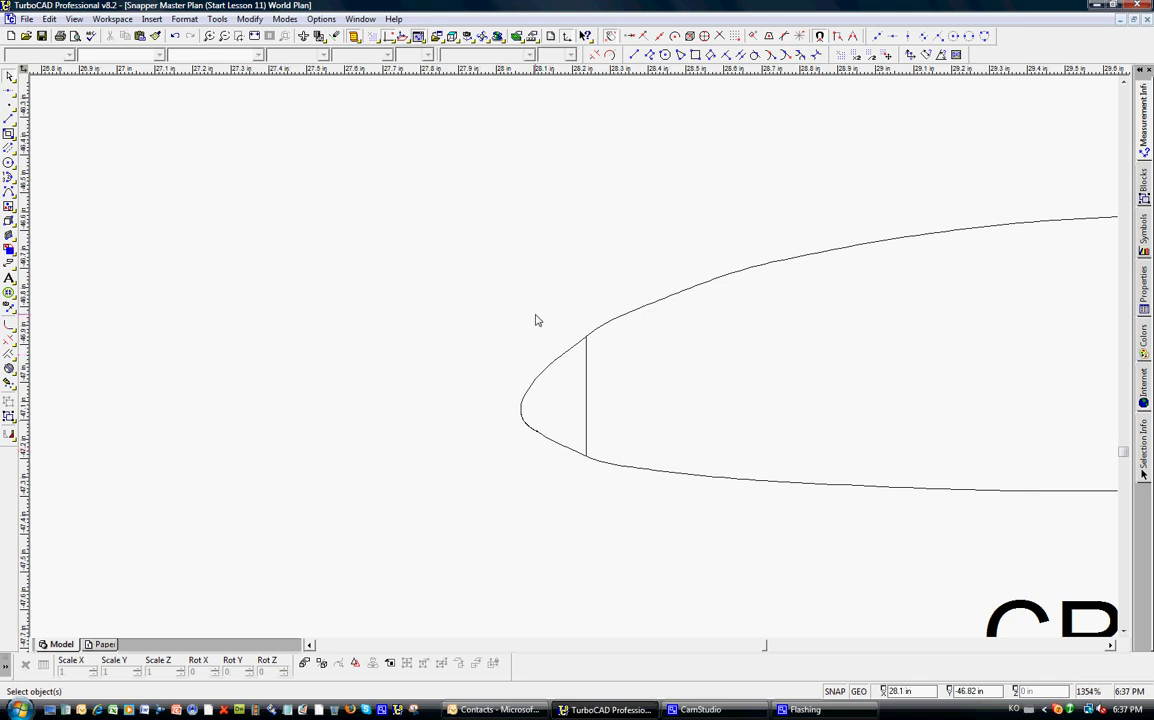
scroll(575, 362, "down", 4)
scroll(575, 362, "down", 2)
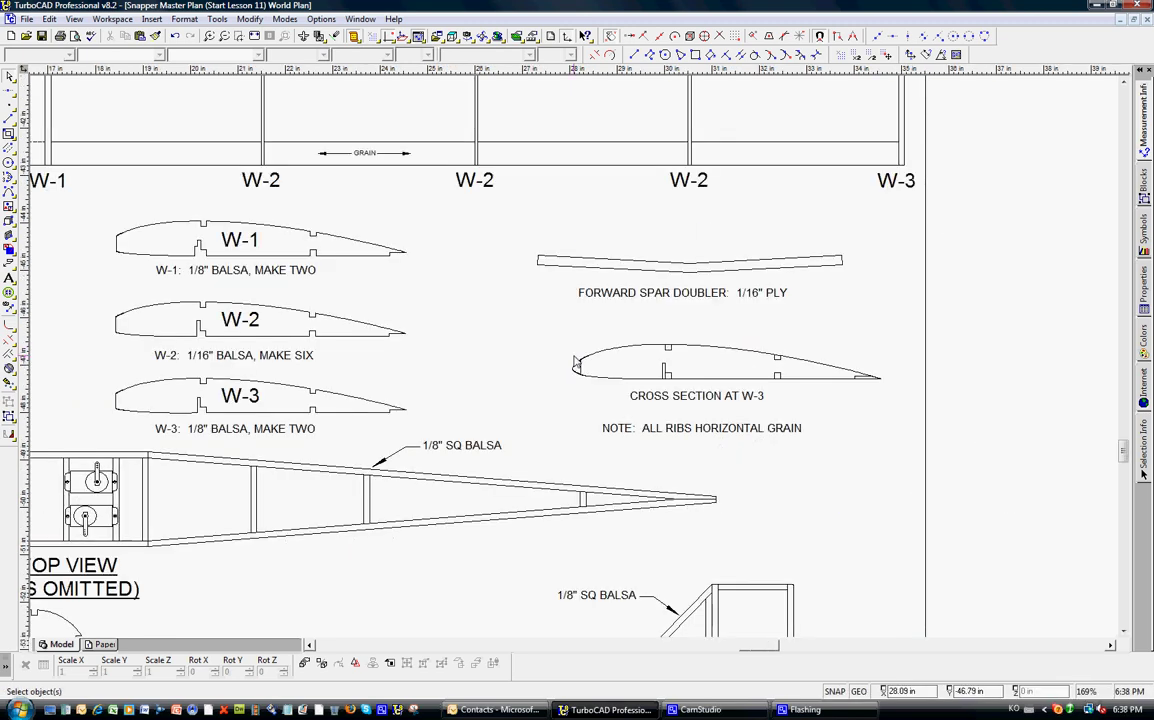
Zoom onto the fuselage formers and measure the F-1 former's width at 2.01 in
scroll(515, 325, "down", 2)
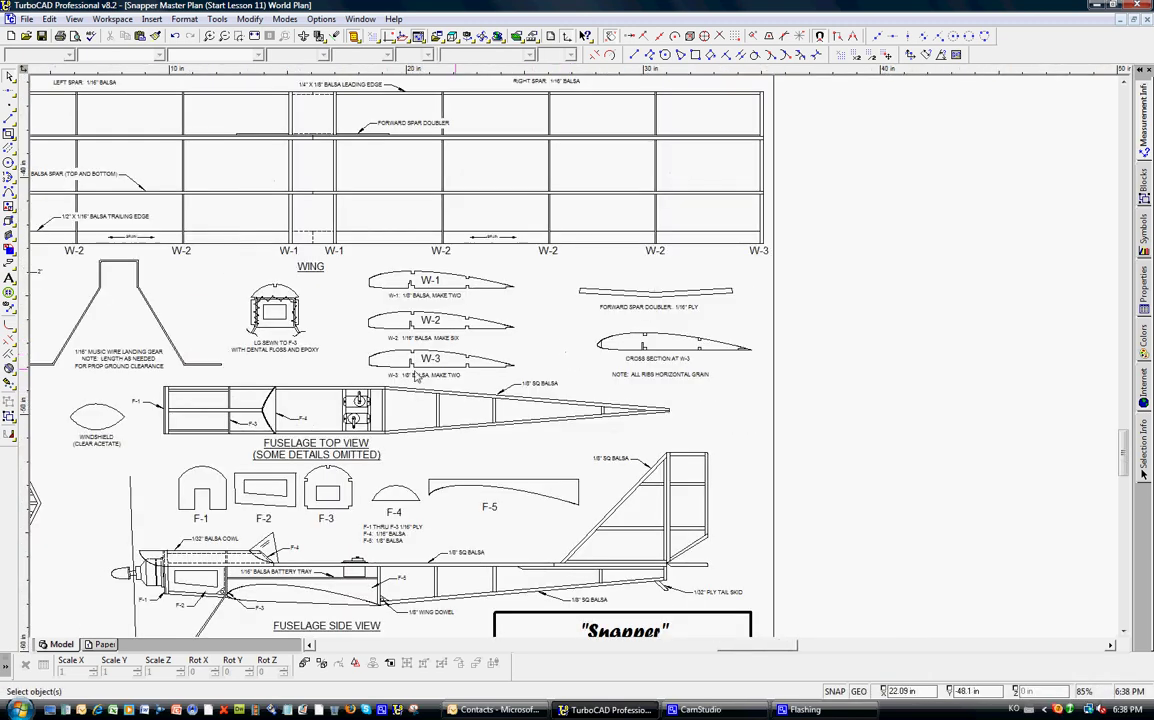
scroll(525, 335, "up", 2)
scroll(525, 332, "down", 3)
scroll(522, 325, "up", 1)
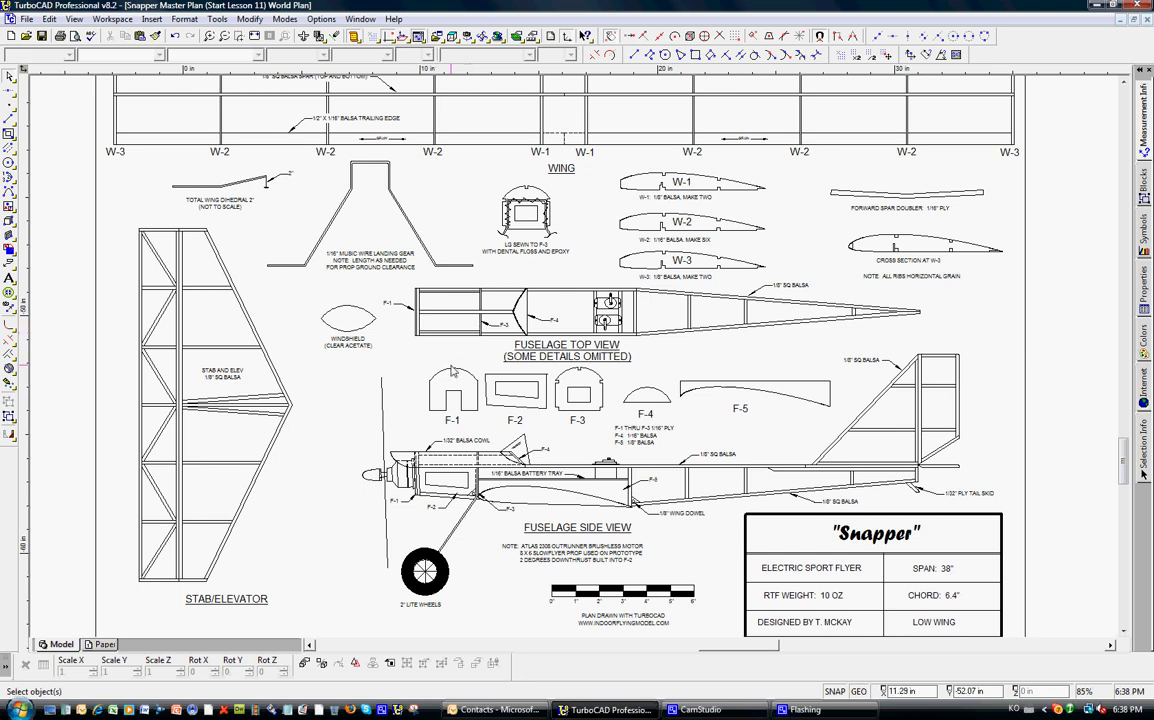
scroll(410, 345, "up", 1)
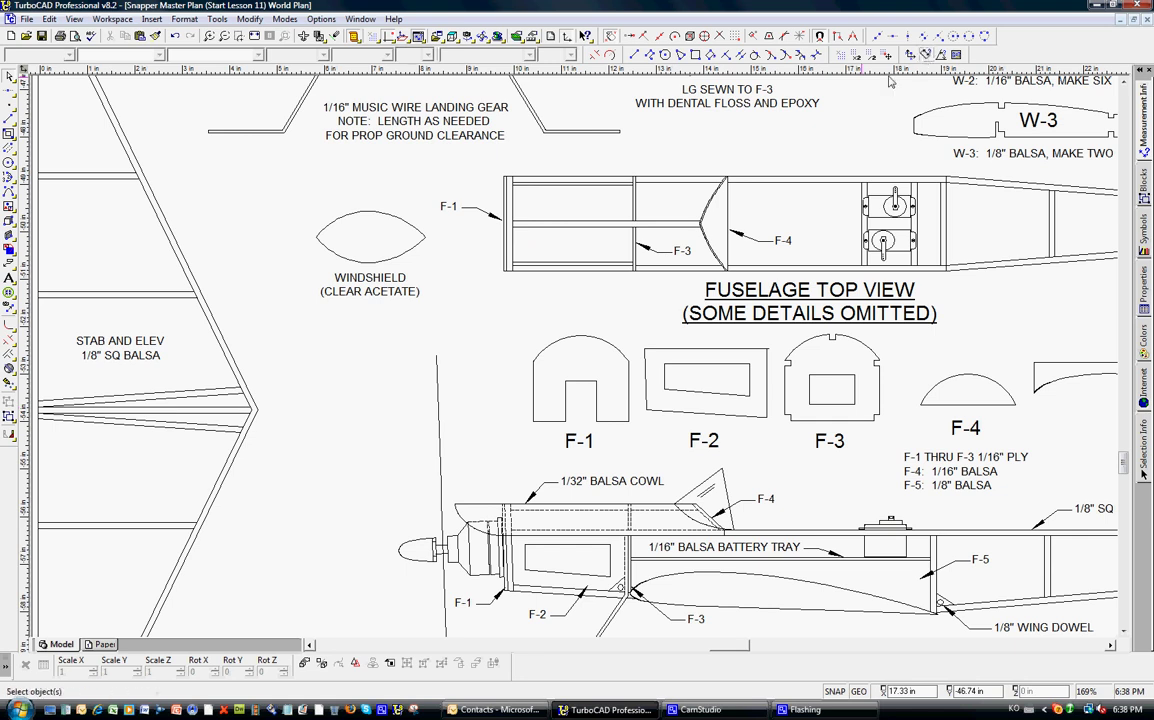
left_click(926, 56)
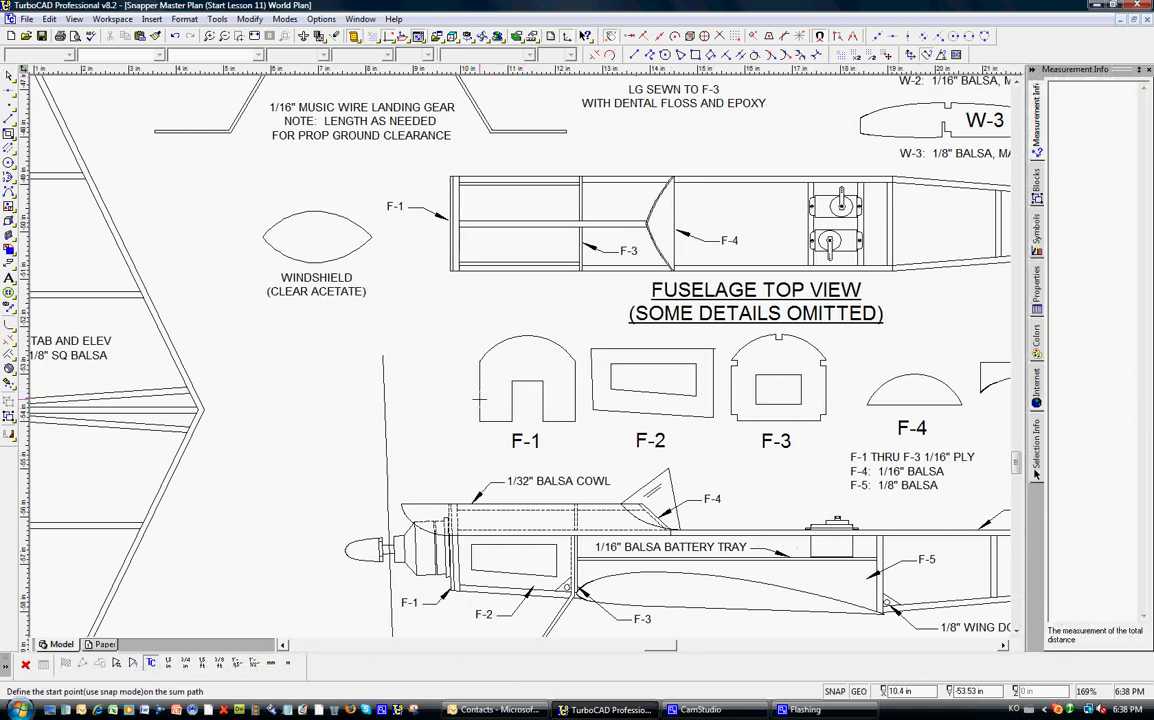
left_click(480, 398)
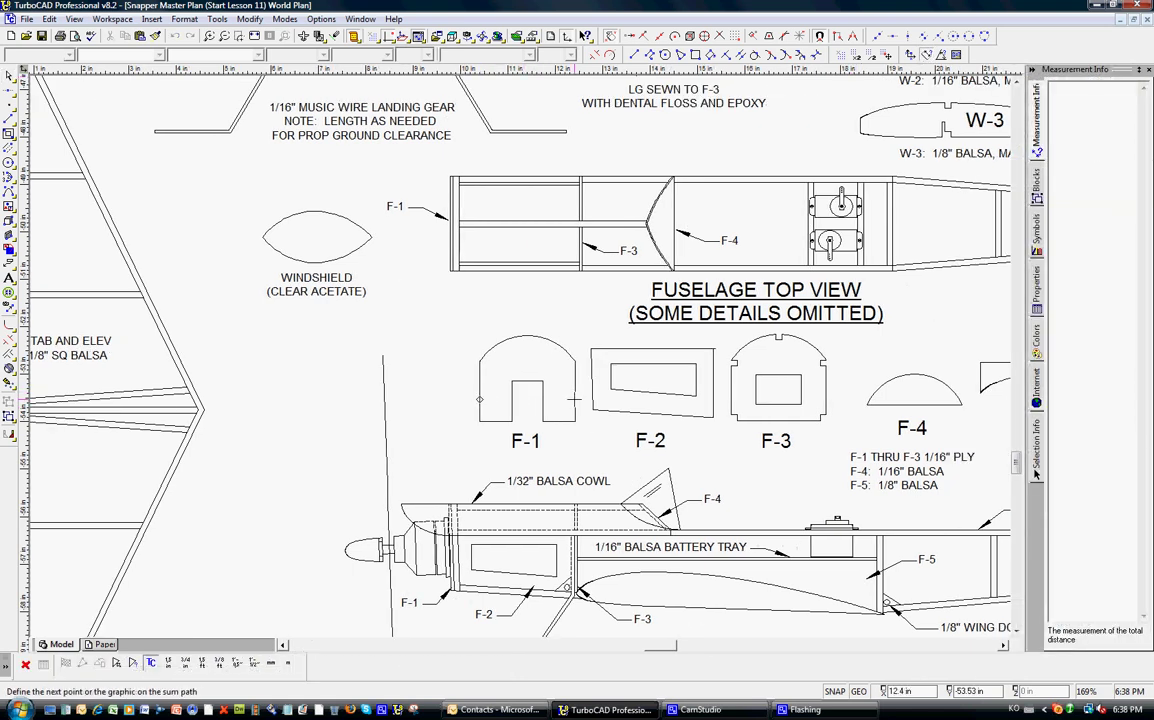
left_click(575, 399)
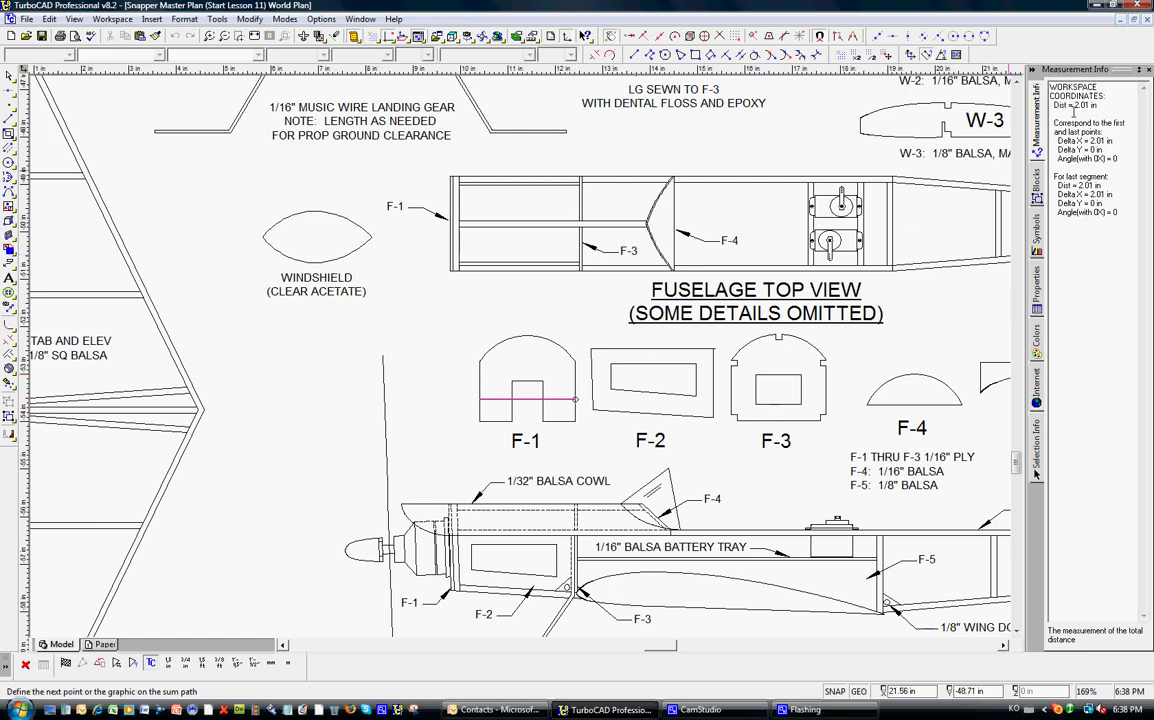
key("Escape")
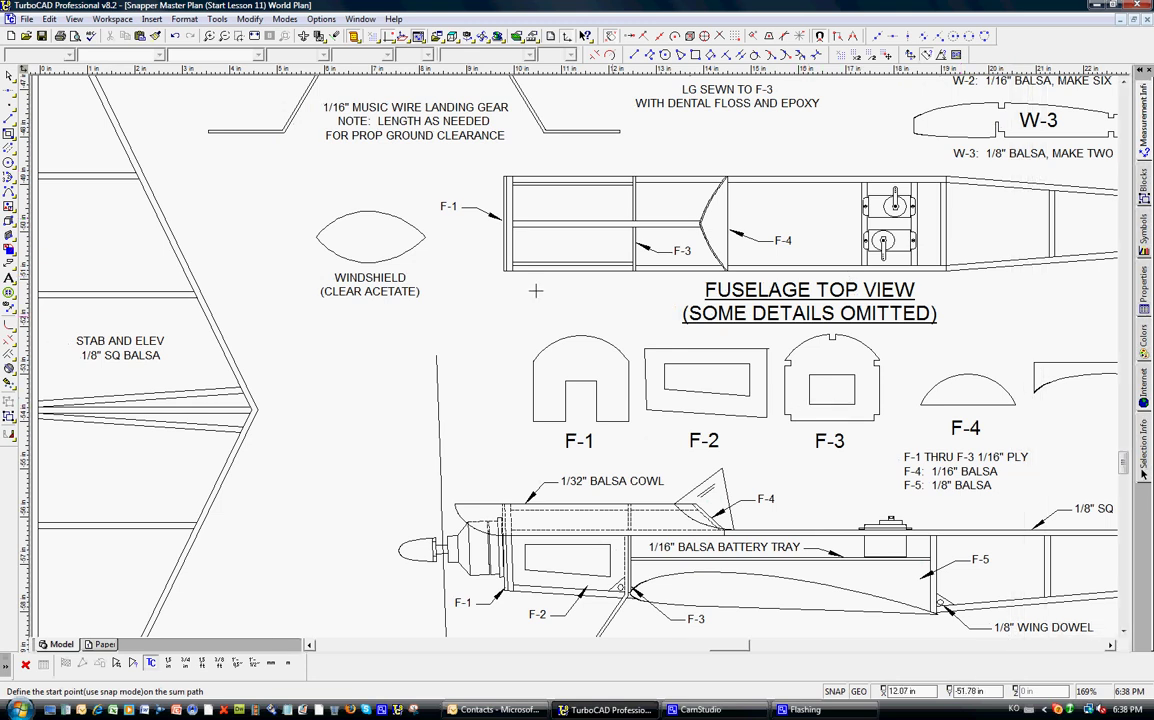
left_click(7, 76)
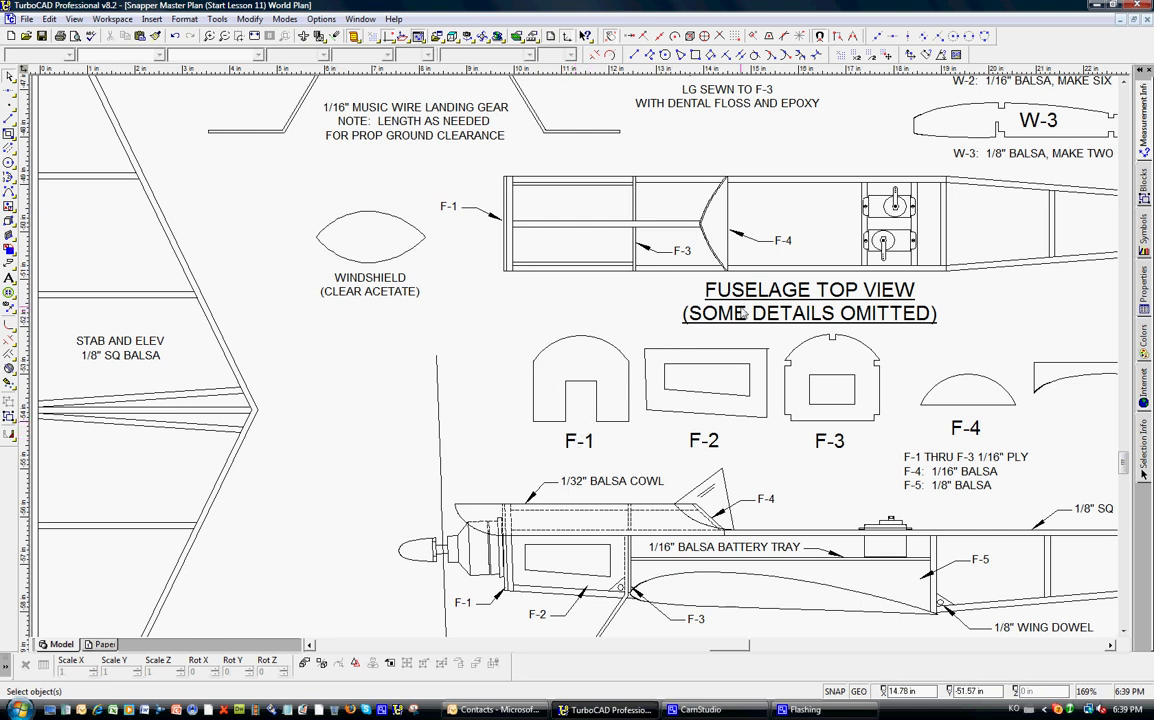
mouse_move(1123, 462)
left_mouse_down()
mouse_move(1125, 483)
mouse_move(1124, 403)
mouse_move(1125, 508)
left_mouse_up()
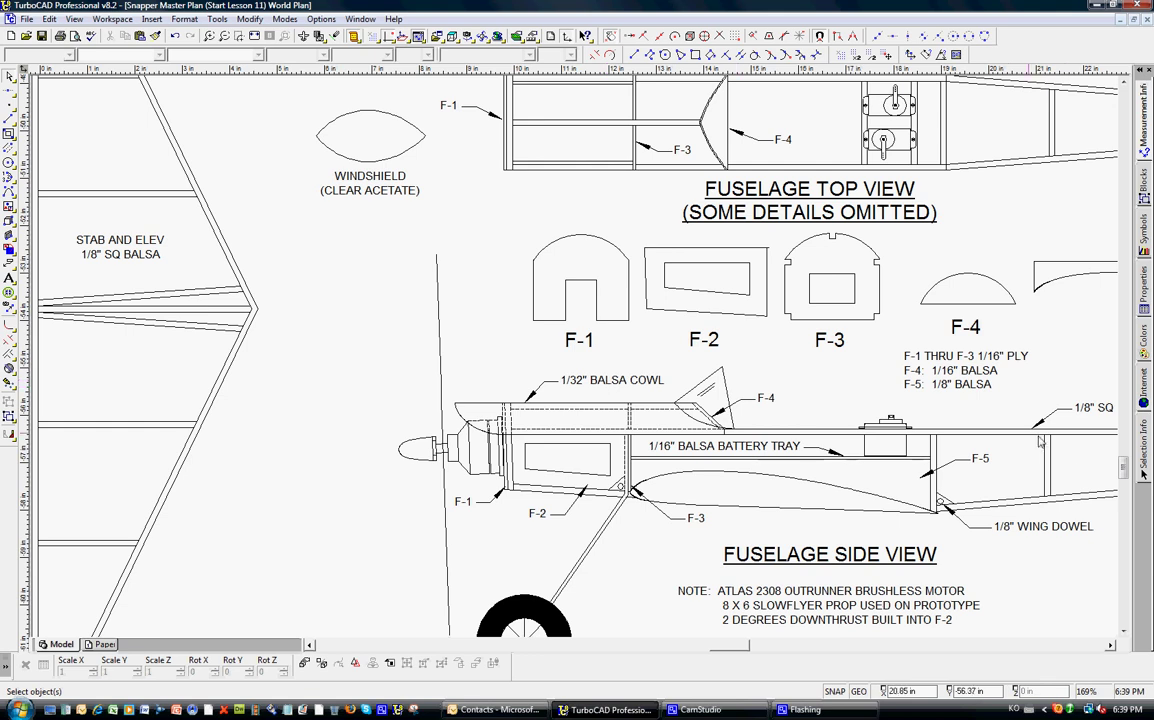
left_click_drag(716, 647, 758, 652)
left_click_drag(1124, 468, 1124, 461)
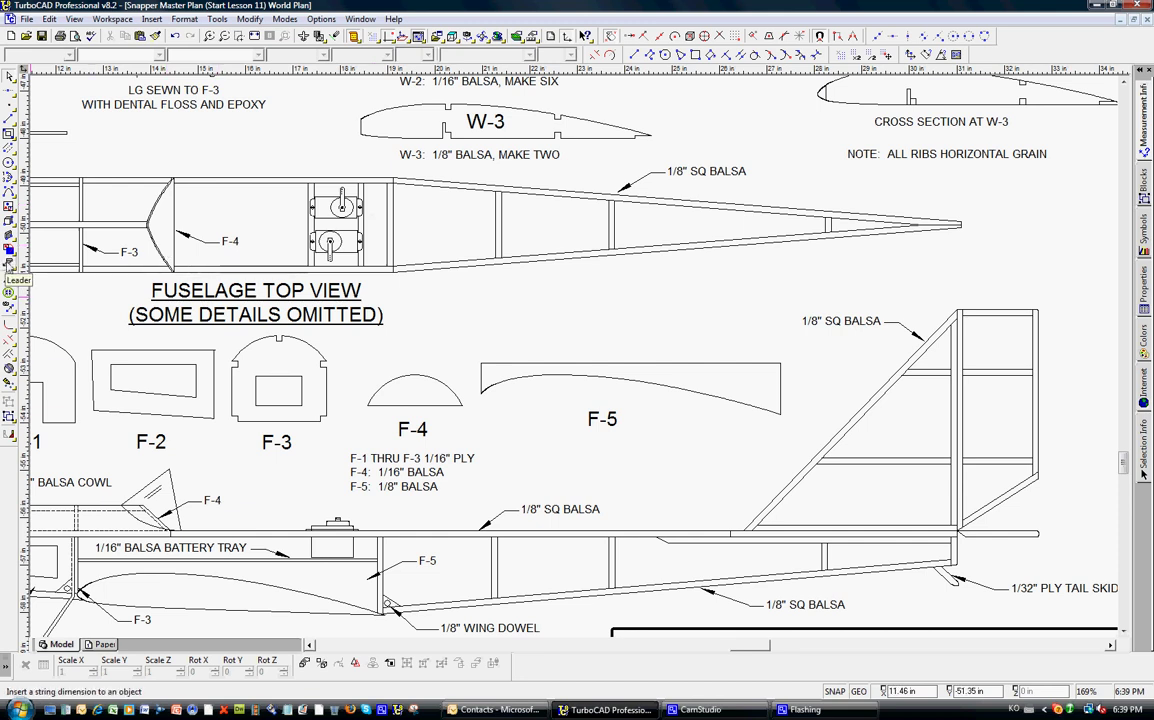
Draw a leader arrow to the fuselage tail's lower edge and open its Properties
left_click(9, 265)
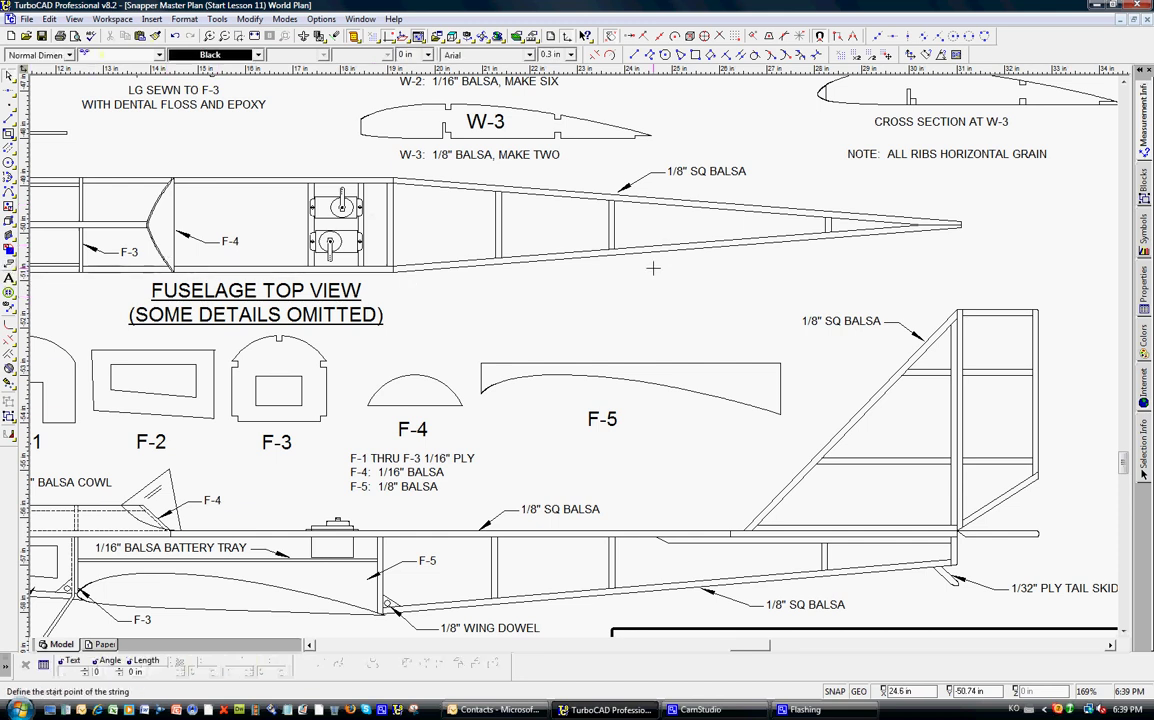
scroll(649, 266, "up", 2)
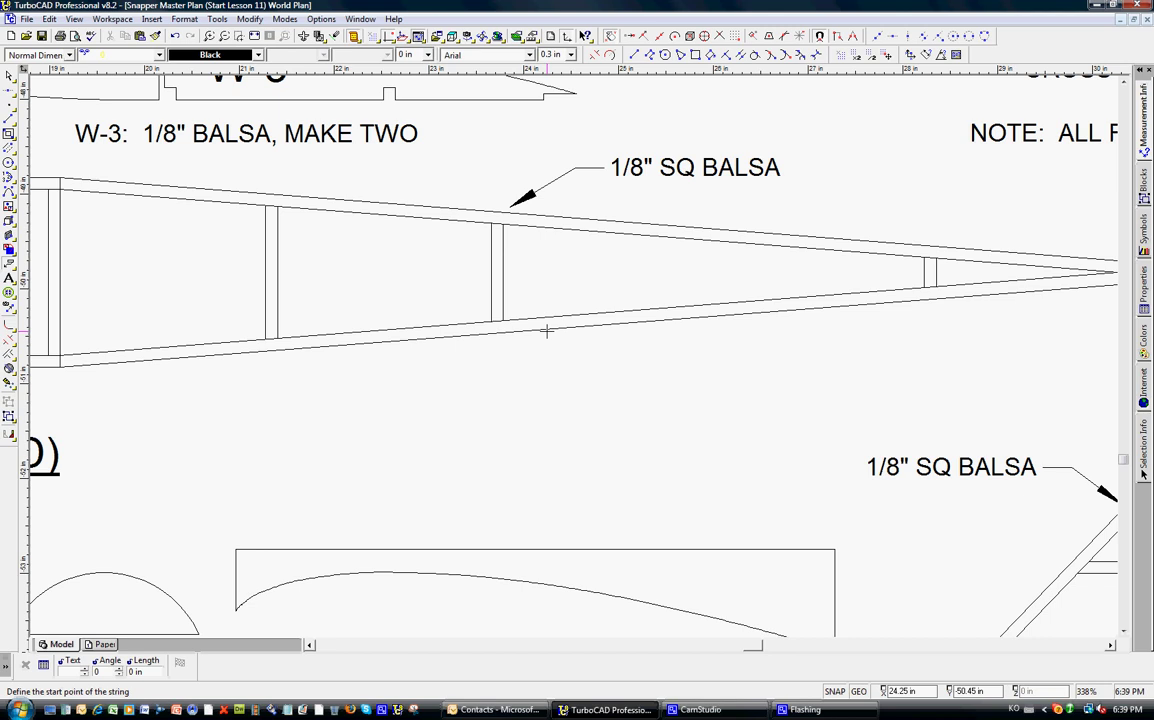
left_click(547, 331)
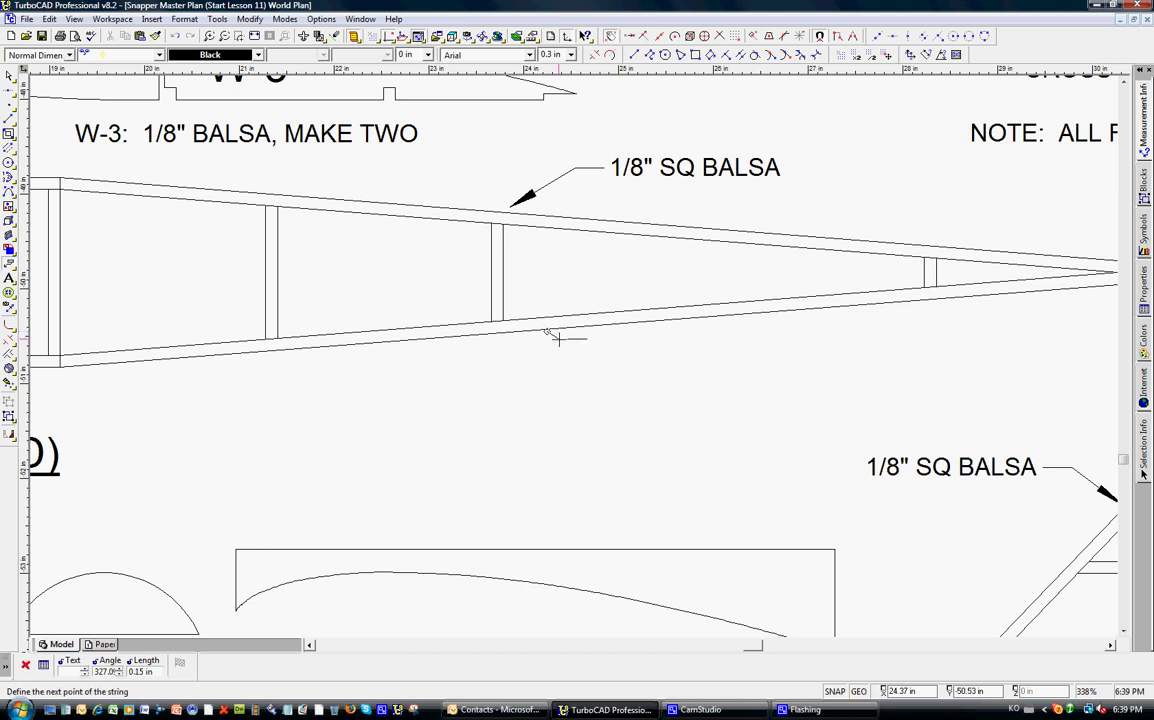
double_click(620, 374)
left_click(10, 78)
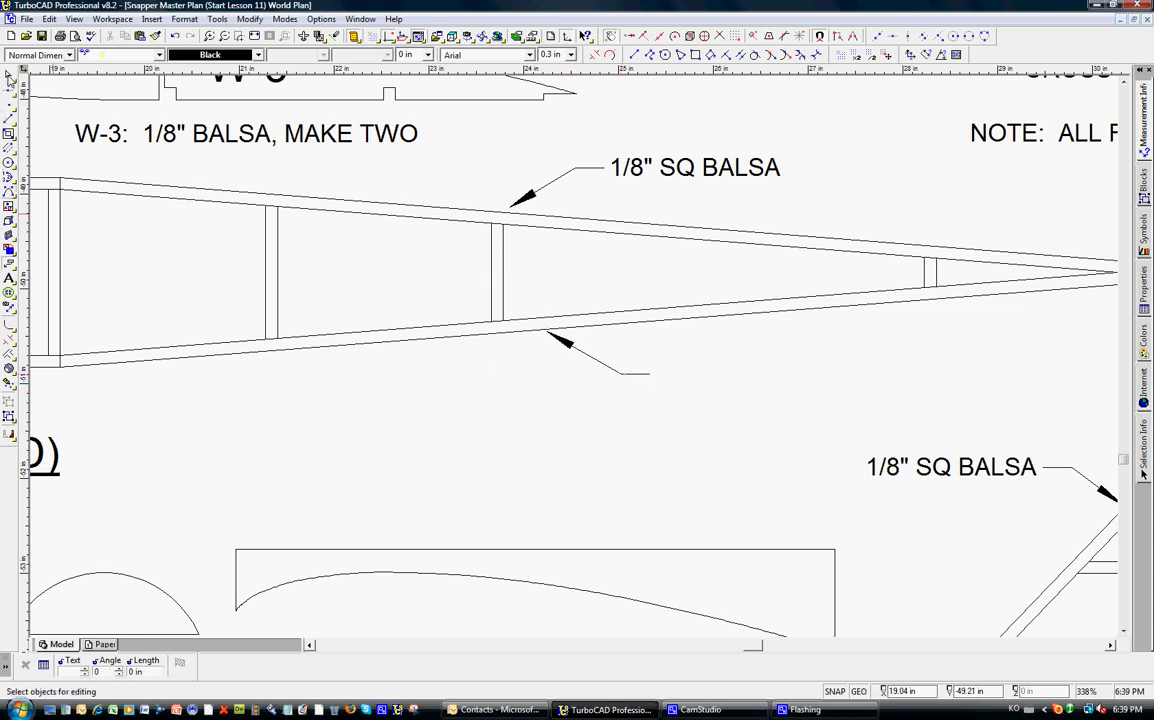
left_click(596, 362)
double_click(597, 360)
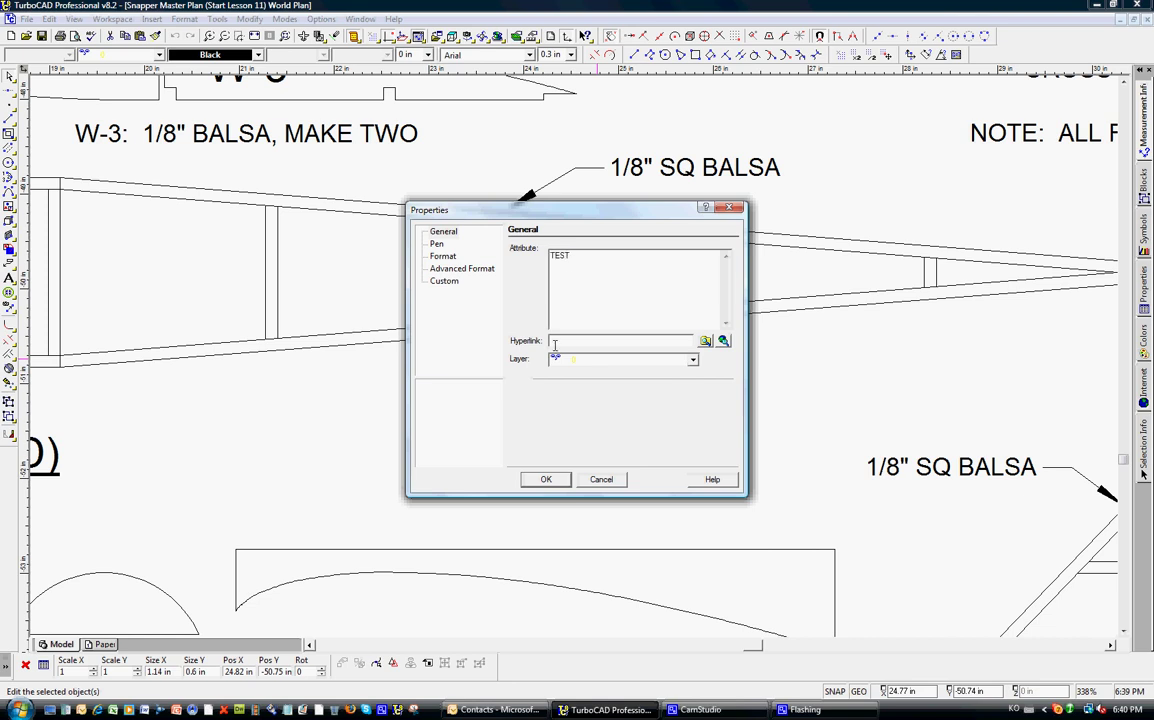
Confirm the leader label TEST and select the labelled leader
left_click(546, 481)
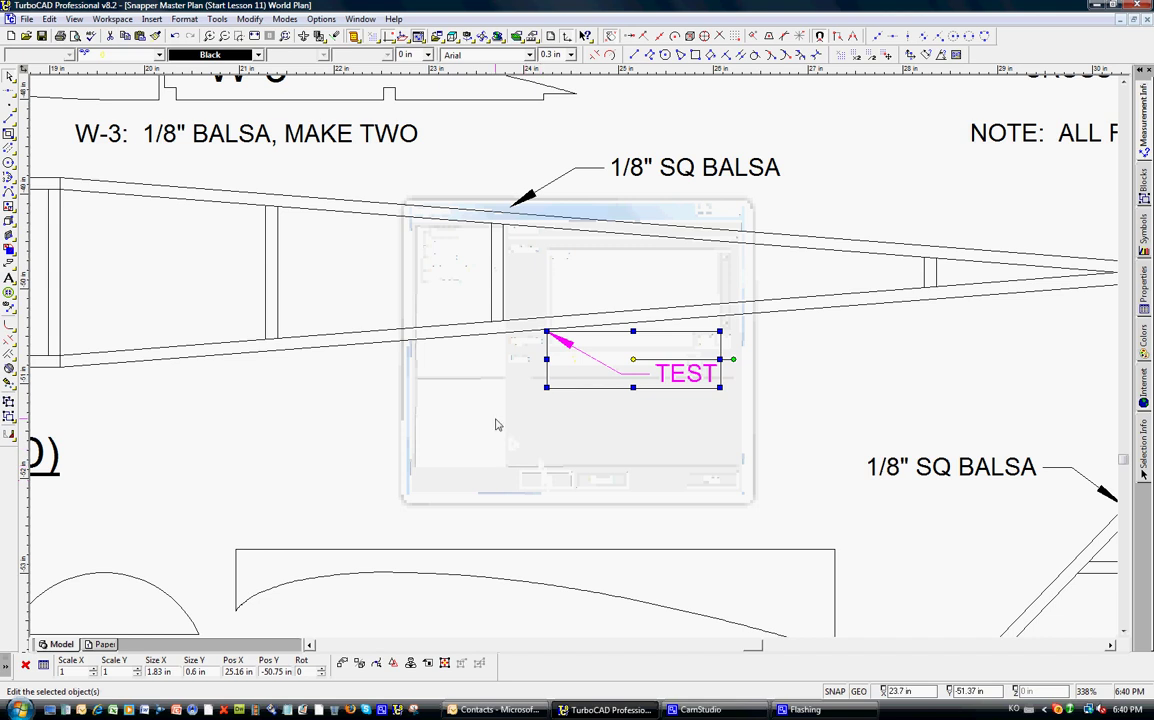
left_click(497, 425)
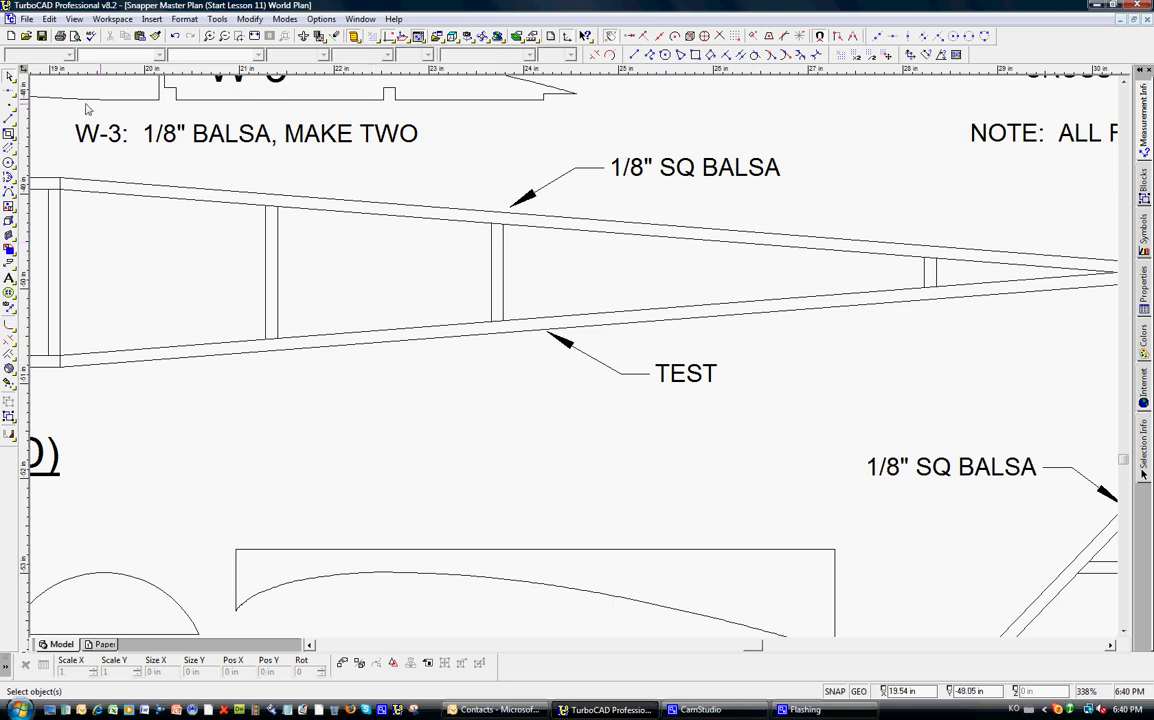
left_click(612, 376)
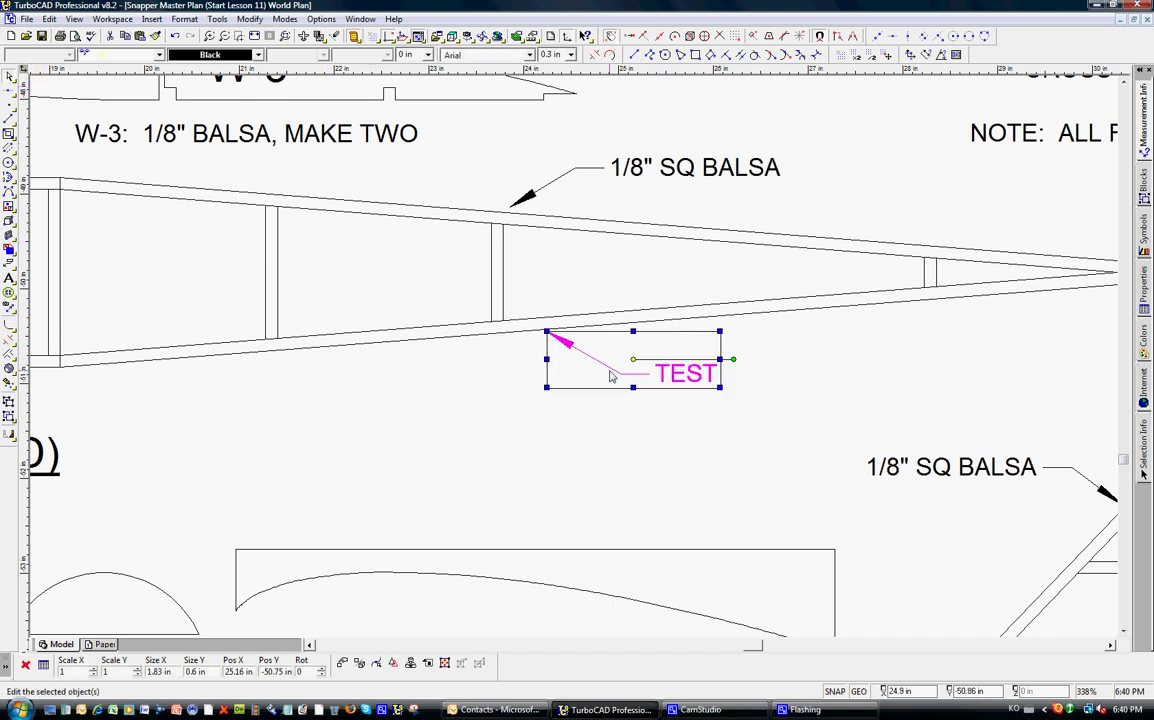
Delete the TEST leader and zoom to the wing planform with the W-1 and W-2 ribs
key("Delete")
scroll(613, 270, "down", 3)
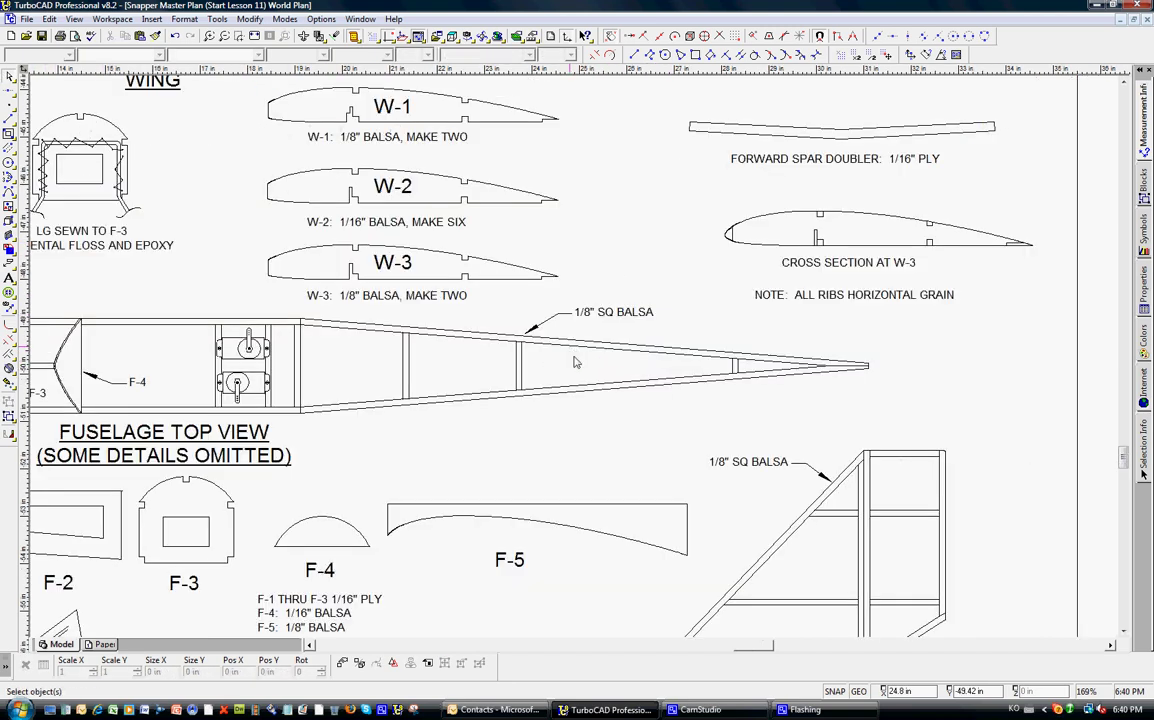
scroll(519, 213, "up", 2)
scroll(519, 312, "down", 2)
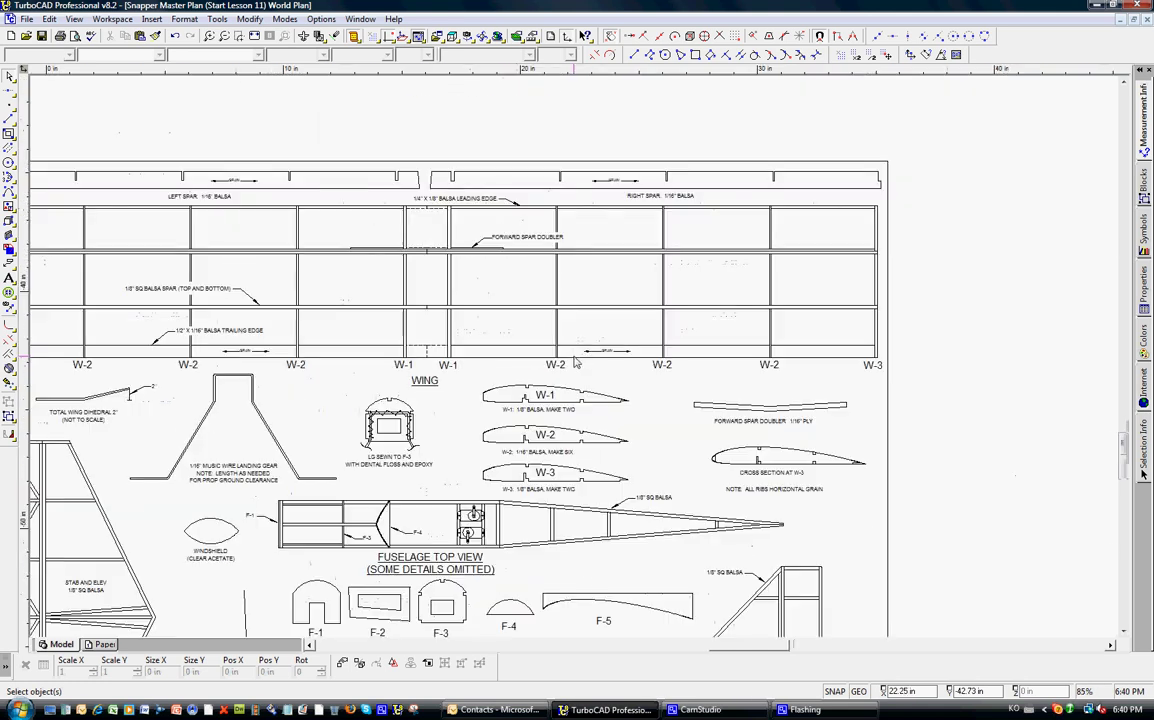
scroll(551, 306, "up", 2)
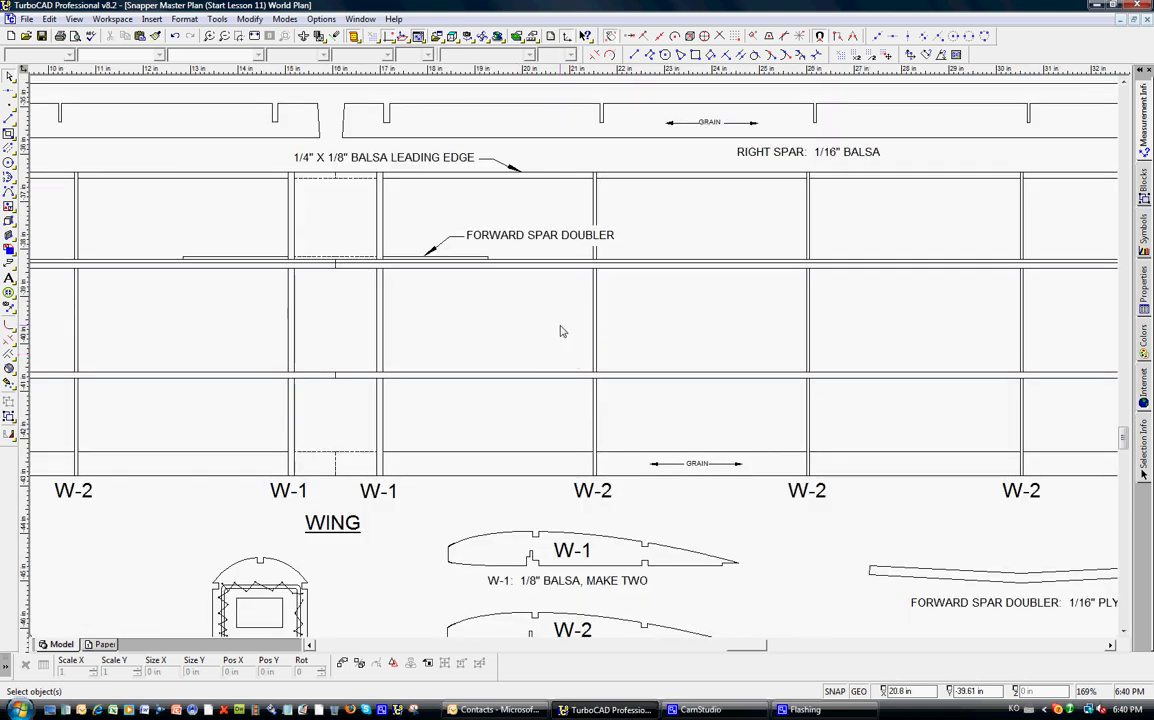
scroll(561, 331, "down", 2)
scroll(232, 376, "up", 2)
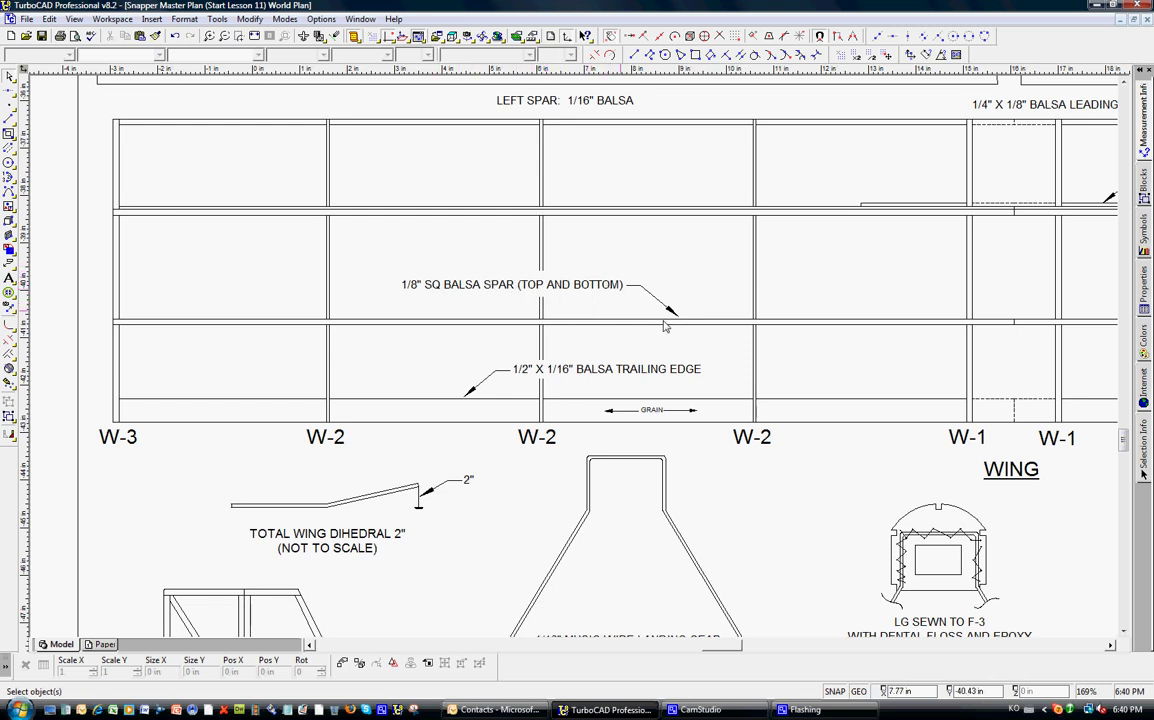
scroll(831, 335, "down", 2)
scroll(590, 360, "up", 2)
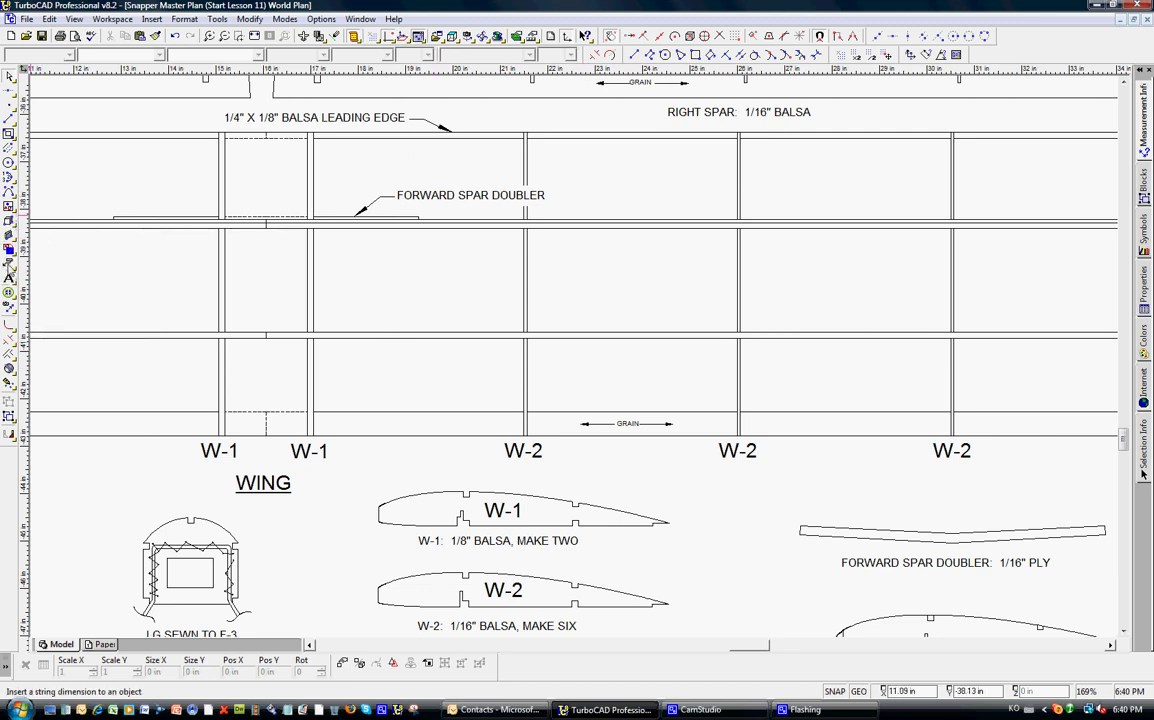
Add a leader to the wing spar between the W-2 ribs labelled TEST NOTE
left_click(9, 258)
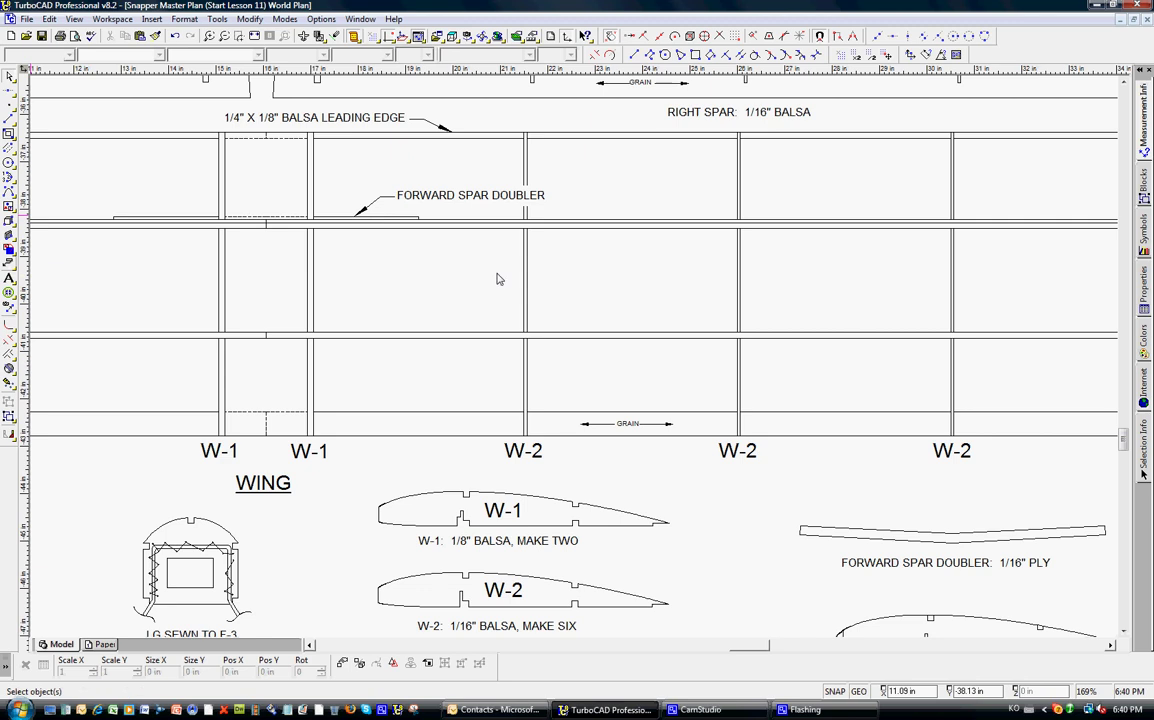
left_click(683, 330)
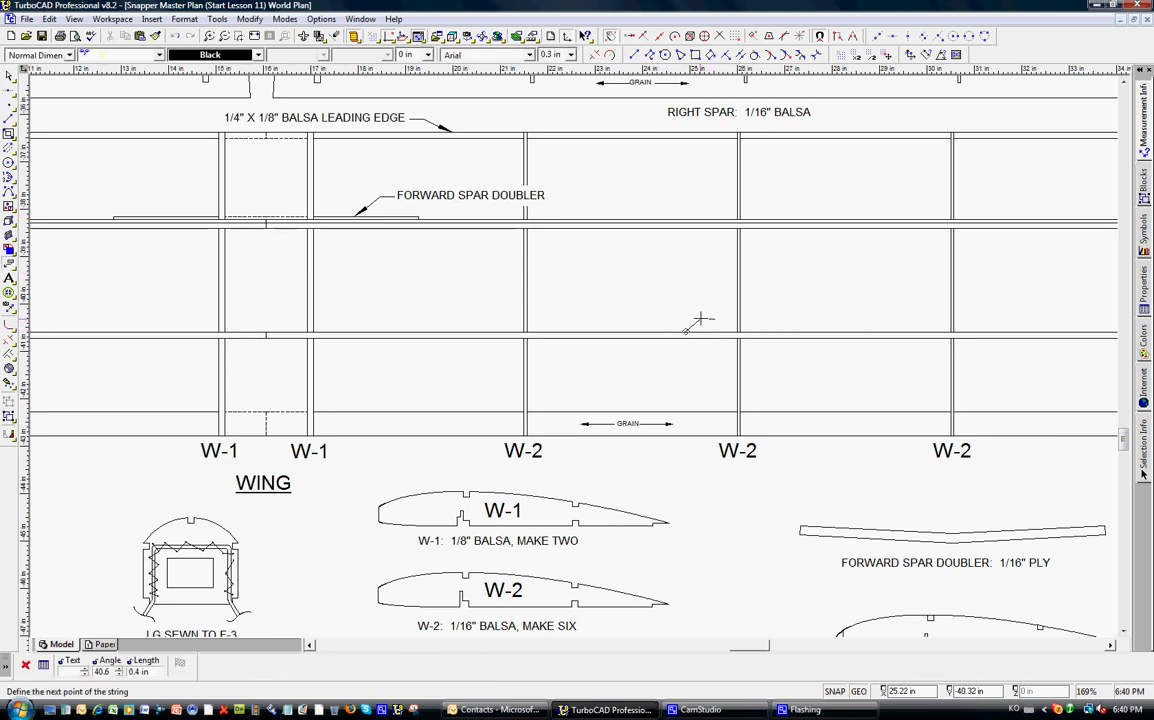
double_click(711, 310)
left_click(9, 76)
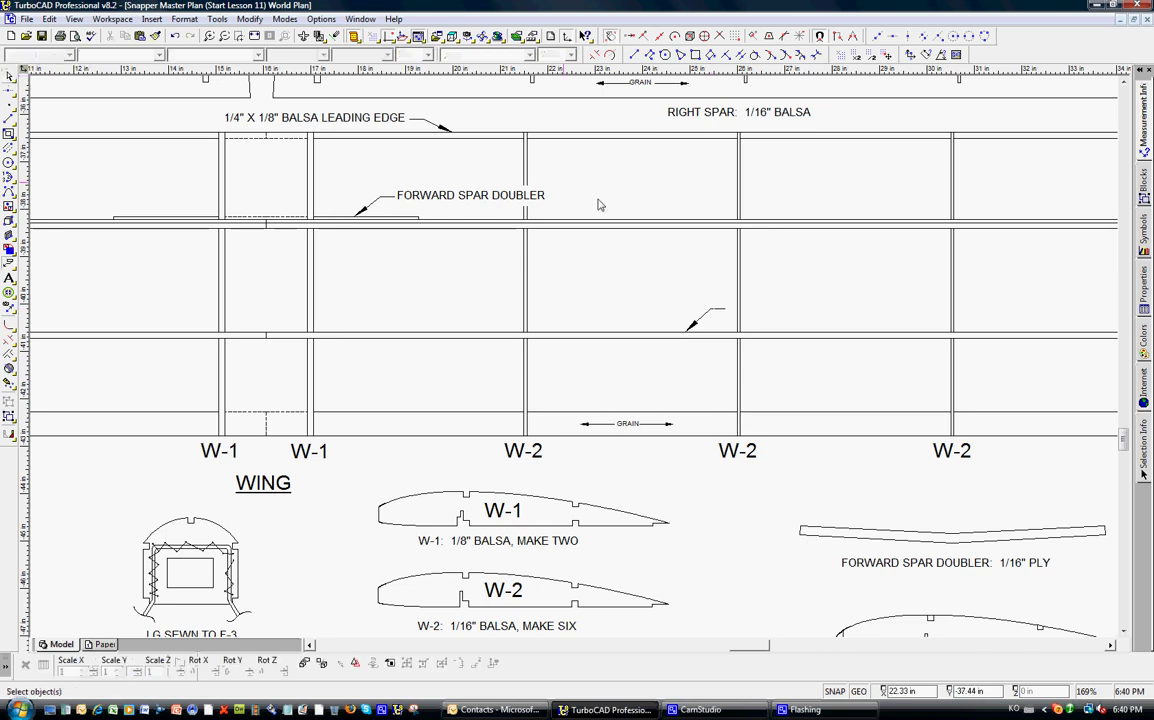
double_click(707, 318)
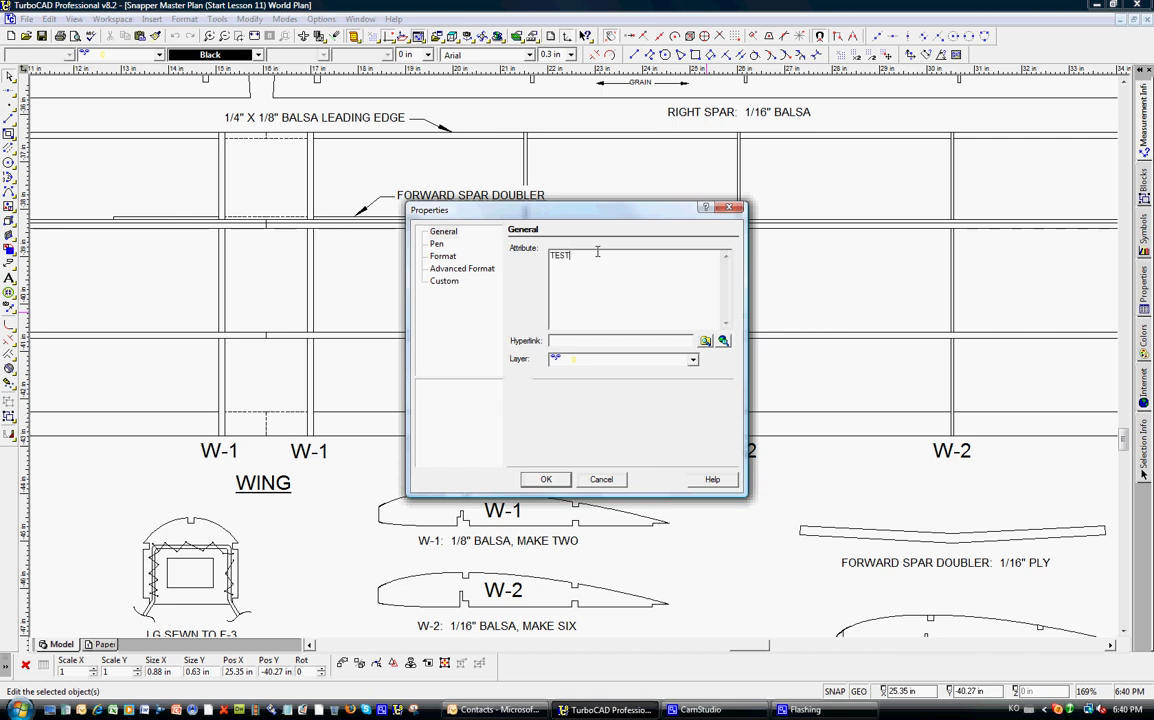
type("OTE")
left_click(548, 479)
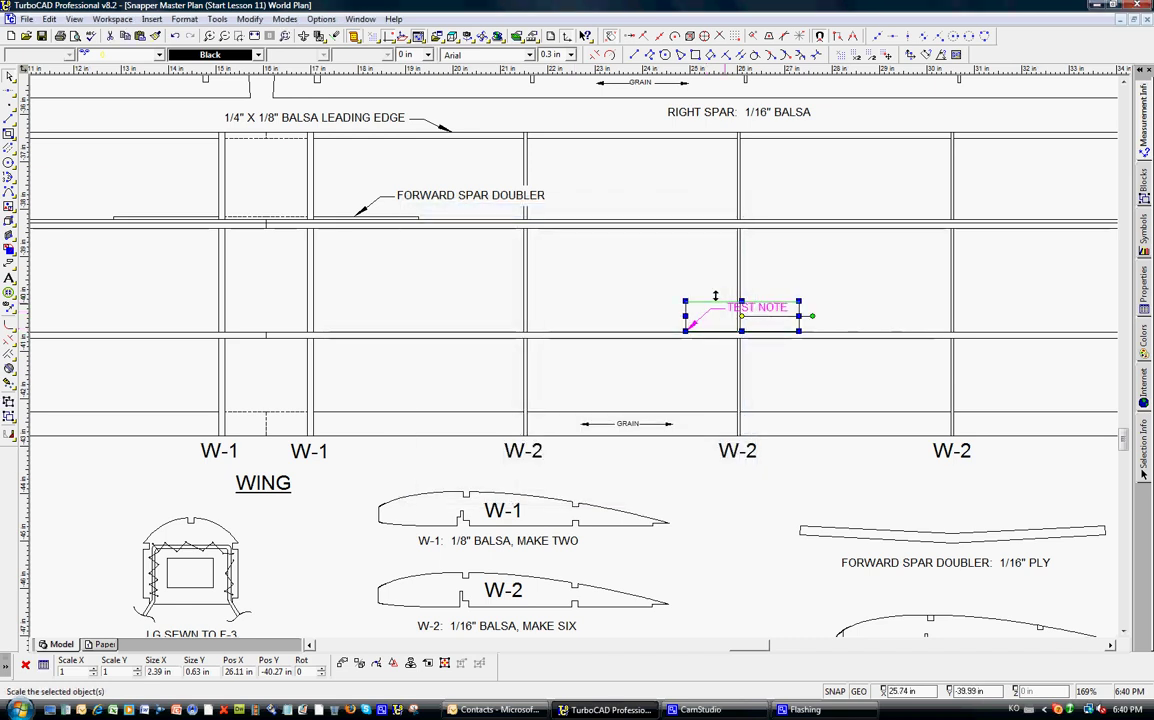
Draw a short horizontal line across the W-2 rib beside the TEST NOTE label
left_click(706, 294)
scroll(706, 294, "up", 2)
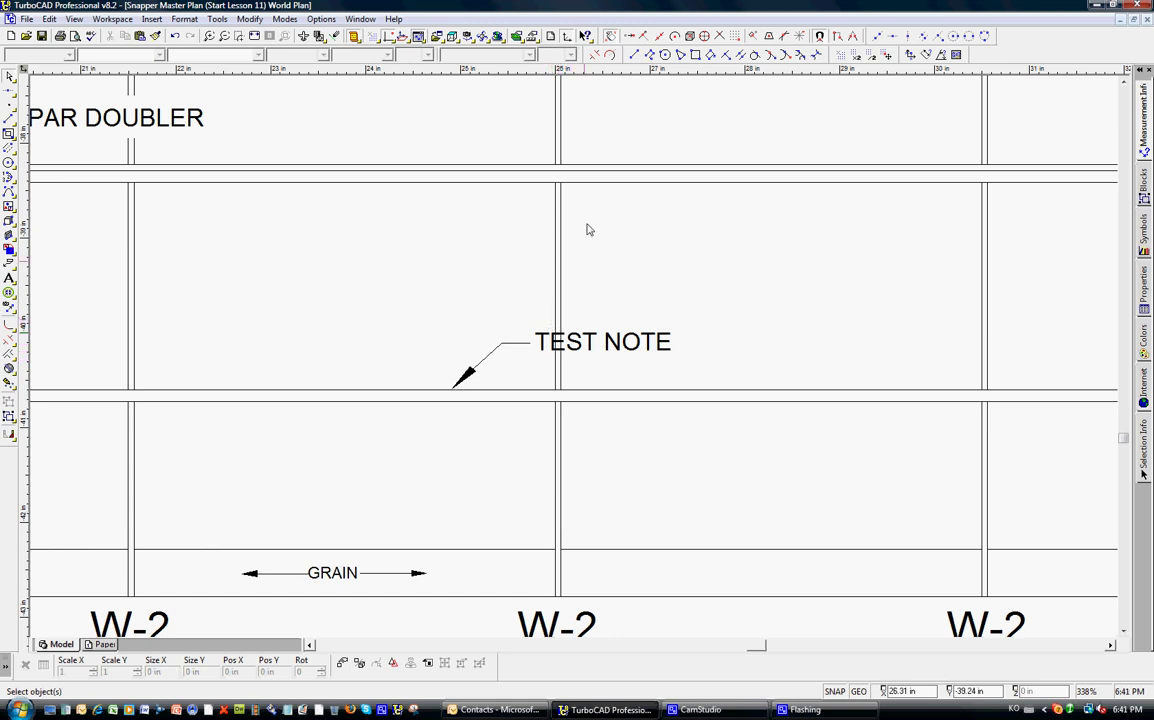
key("l")
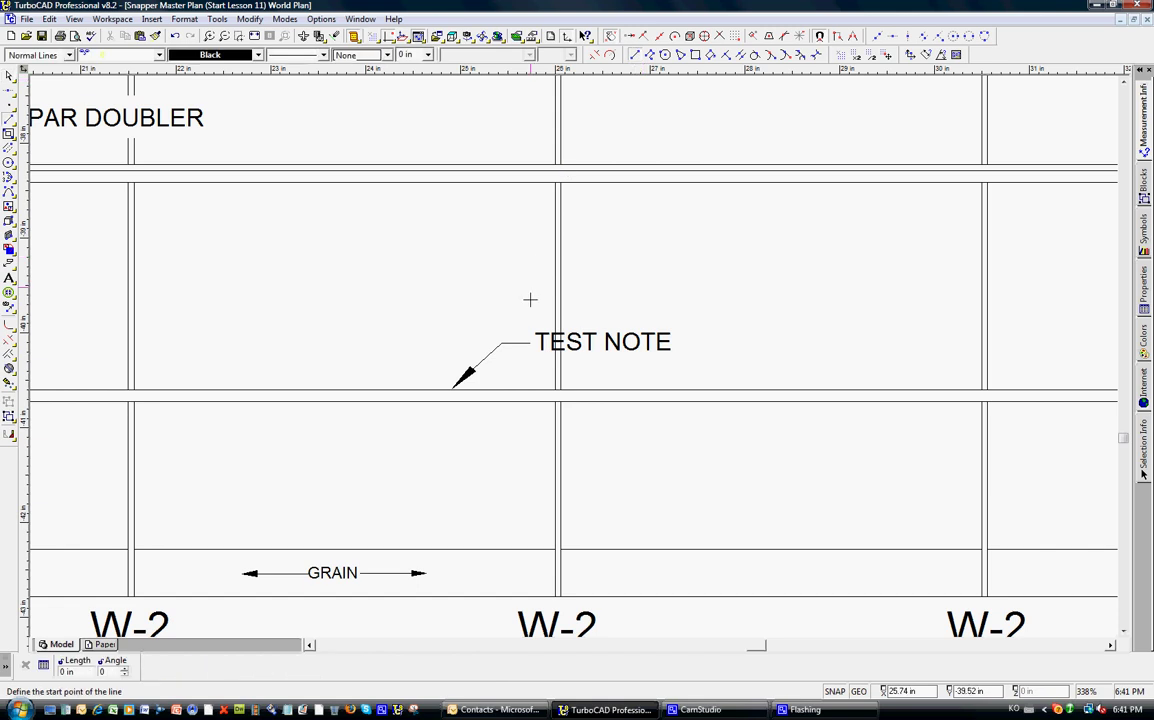
left_click(540, 325)
left_click(578, 324)
Trim the rib piece below TEST NOTE against that line, then undo the trim
left_click(549, 36)
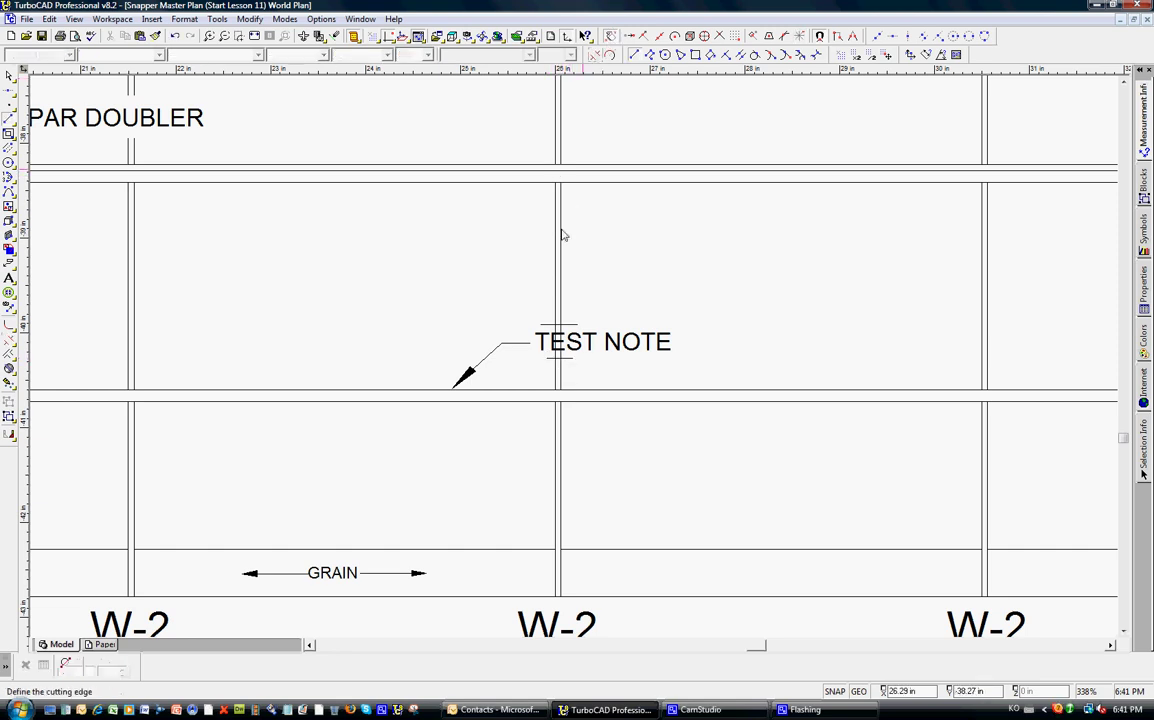
scroll(571, 318, "up", 1)
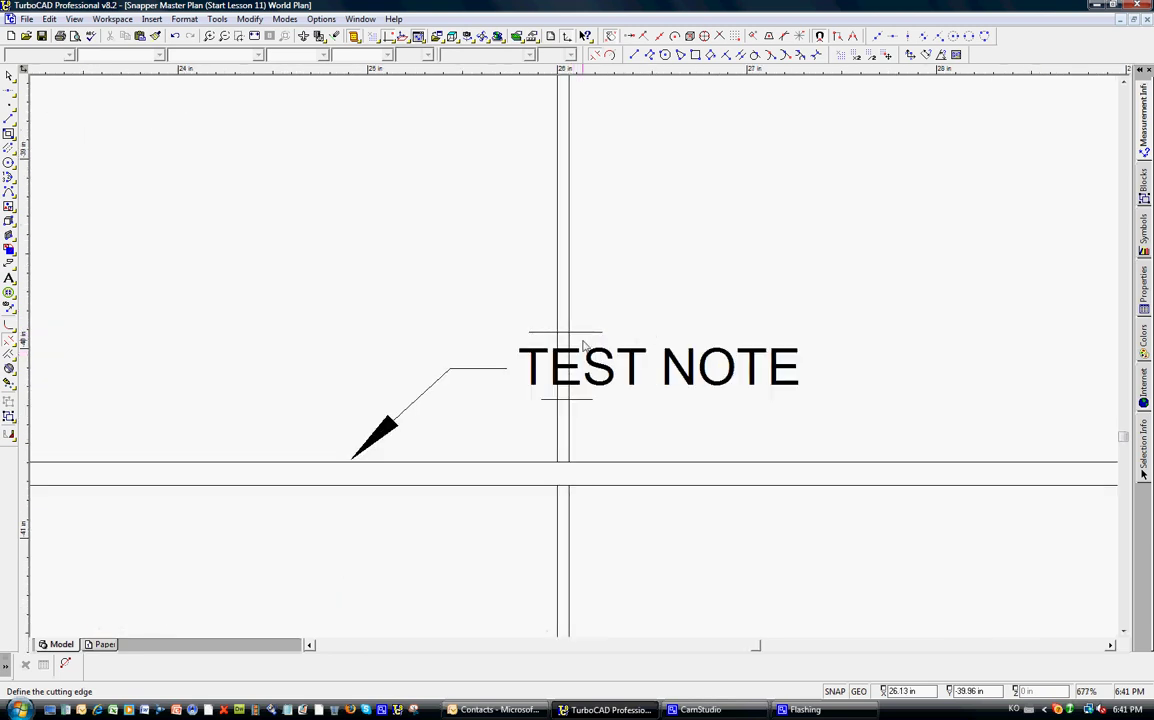
left_click(585, 332)
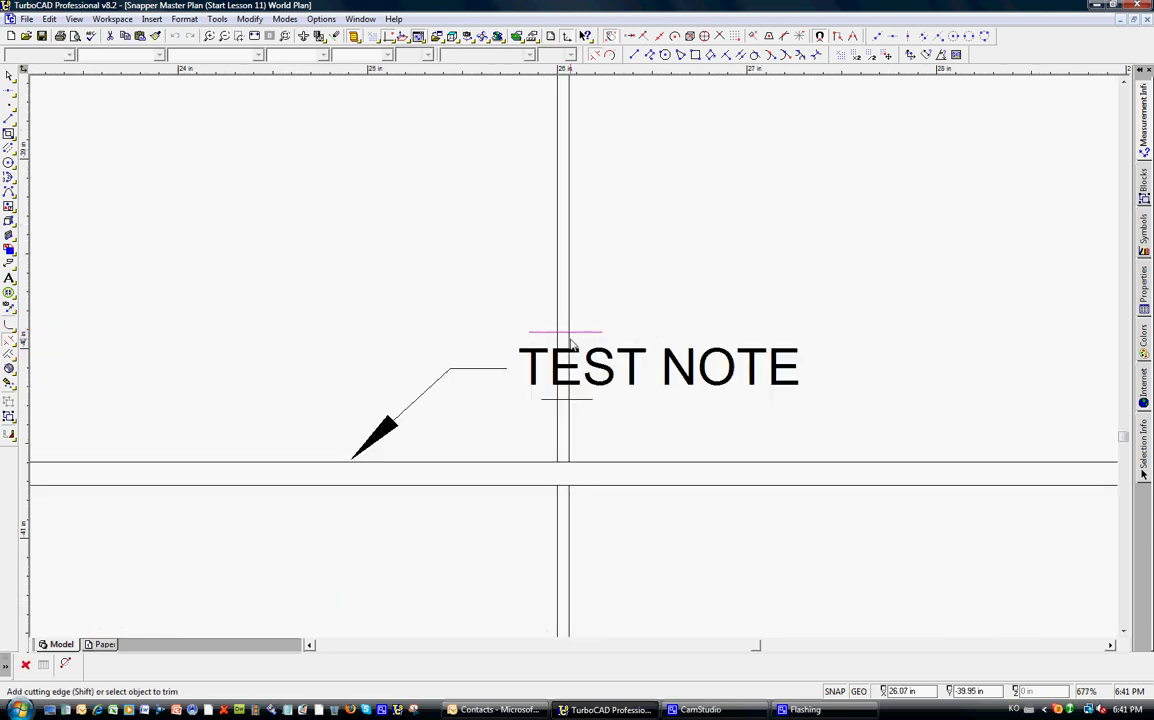
left_click(571, 345)
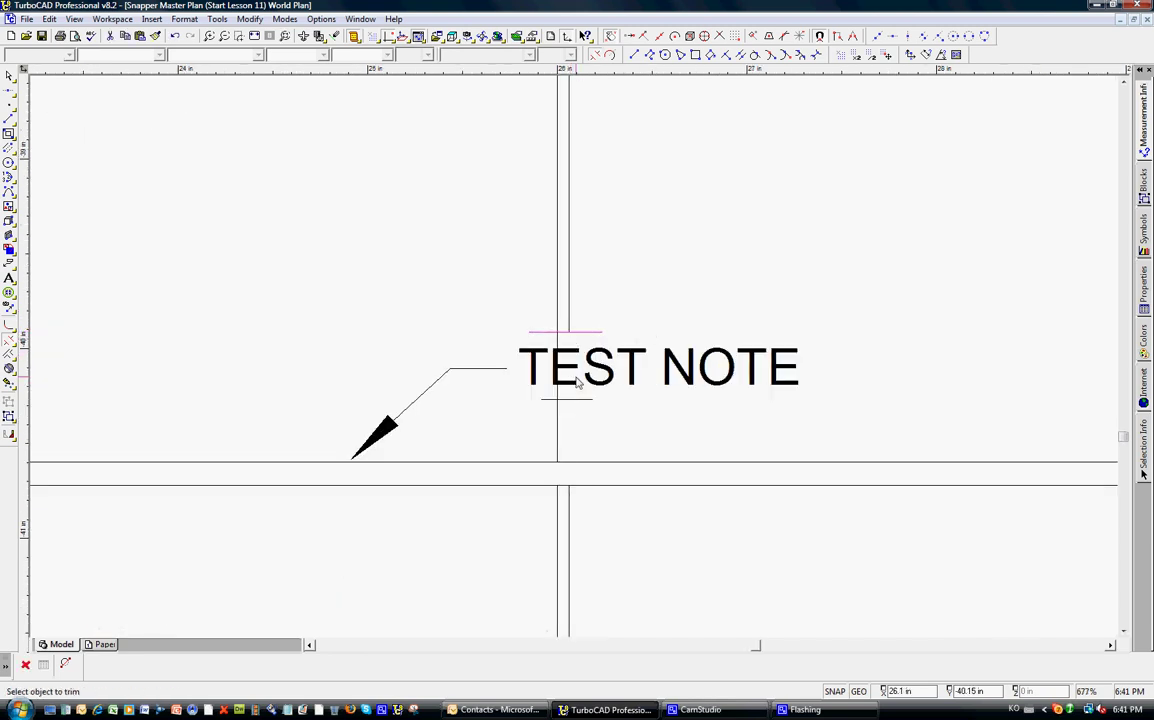
left_click(175, 36)
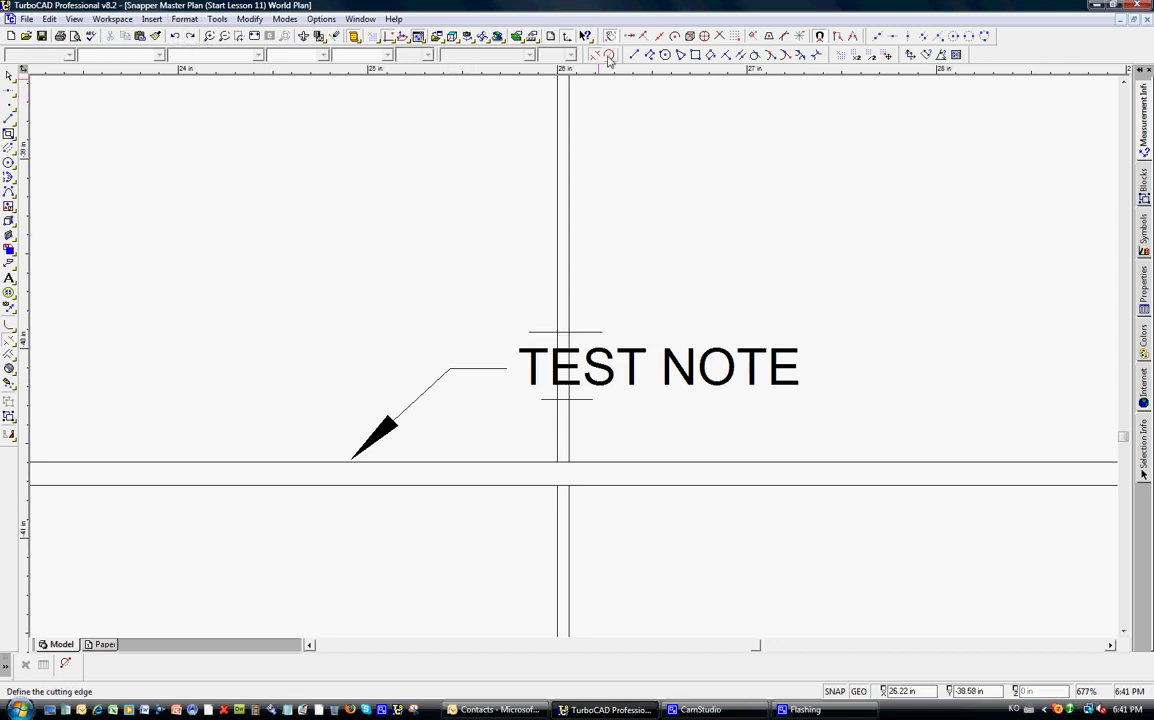
Split the rib line under TEST NOTE, cancelling the trim attempts against the short lines
left_click(608, 55)
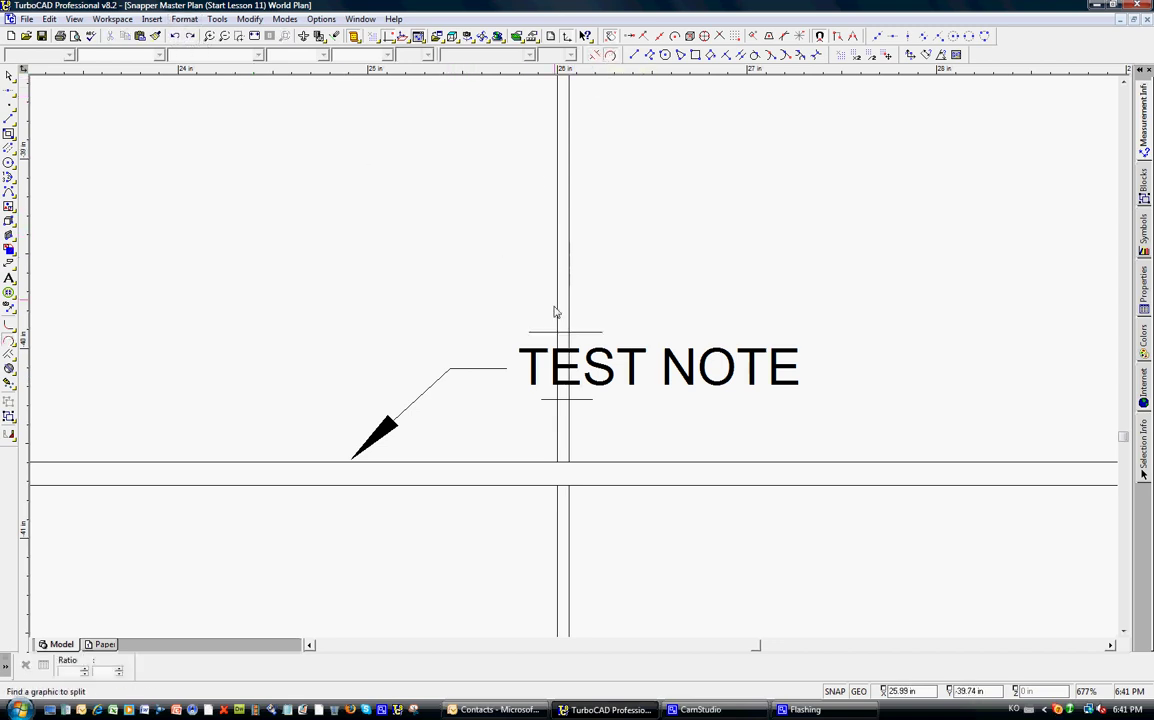
left_click(562, 341)
left_click(596, 55)
left_click(568, 332)
key("Escape")
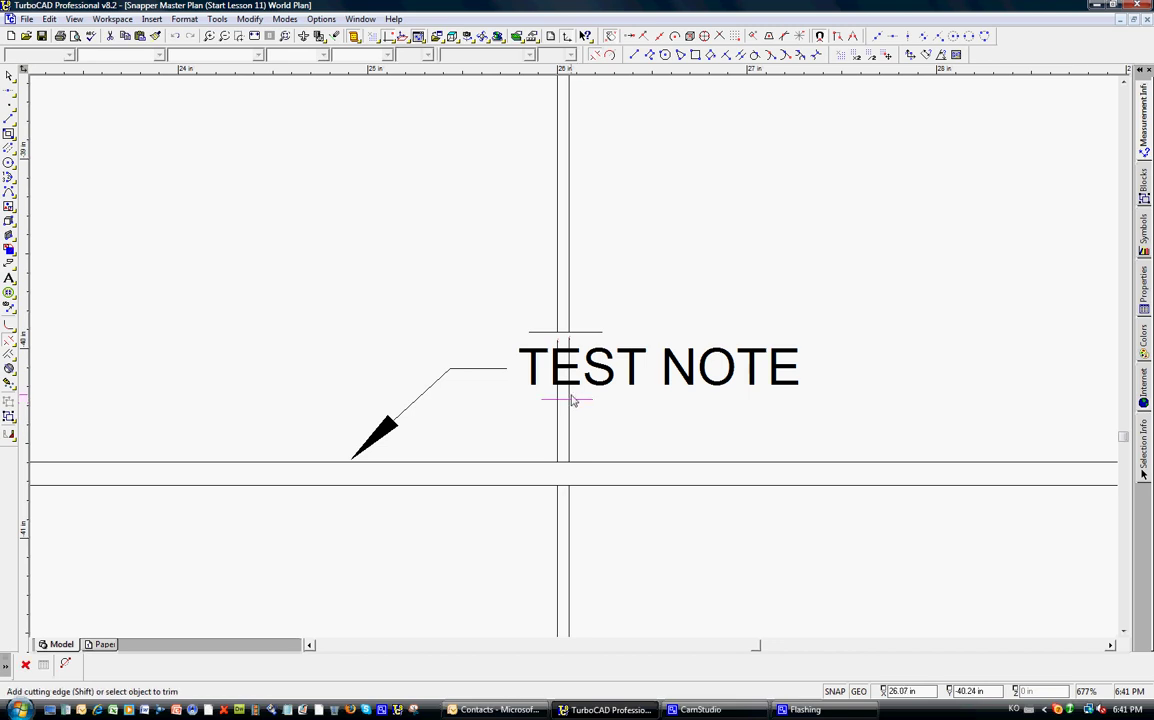
left_click(566, 400)
key("Escape")
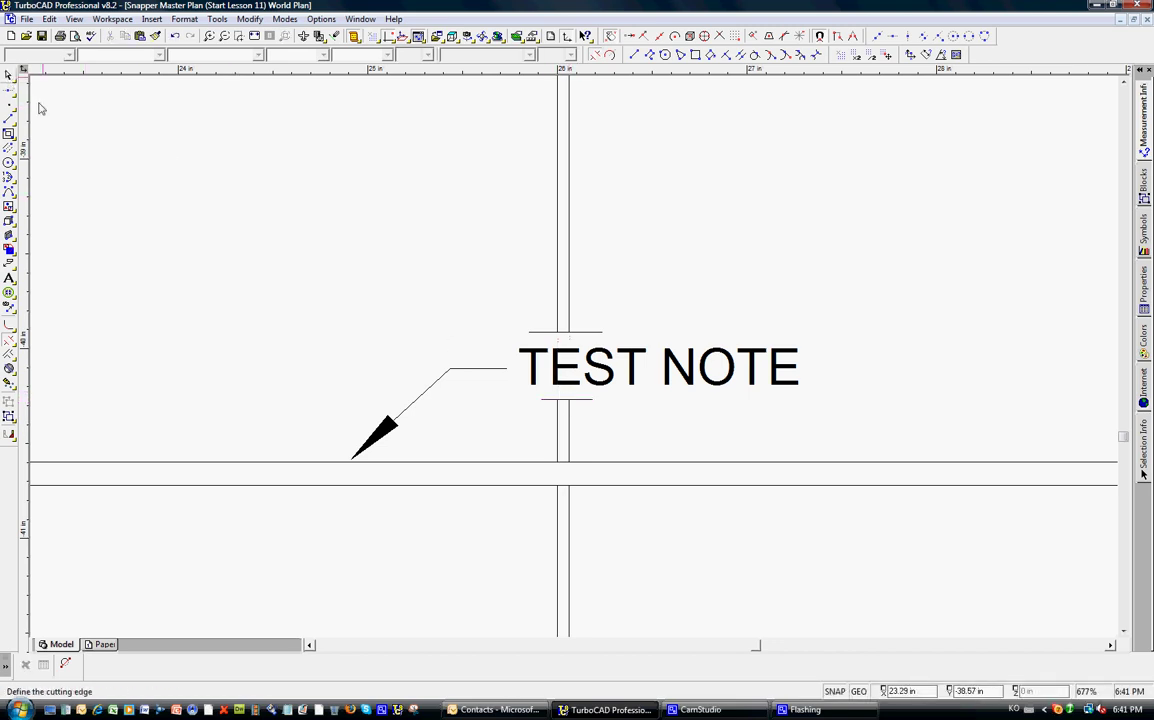
Delete the two short helper lines below and above TEST NOTE
left_click(9, 75)
left_click(591, 400)
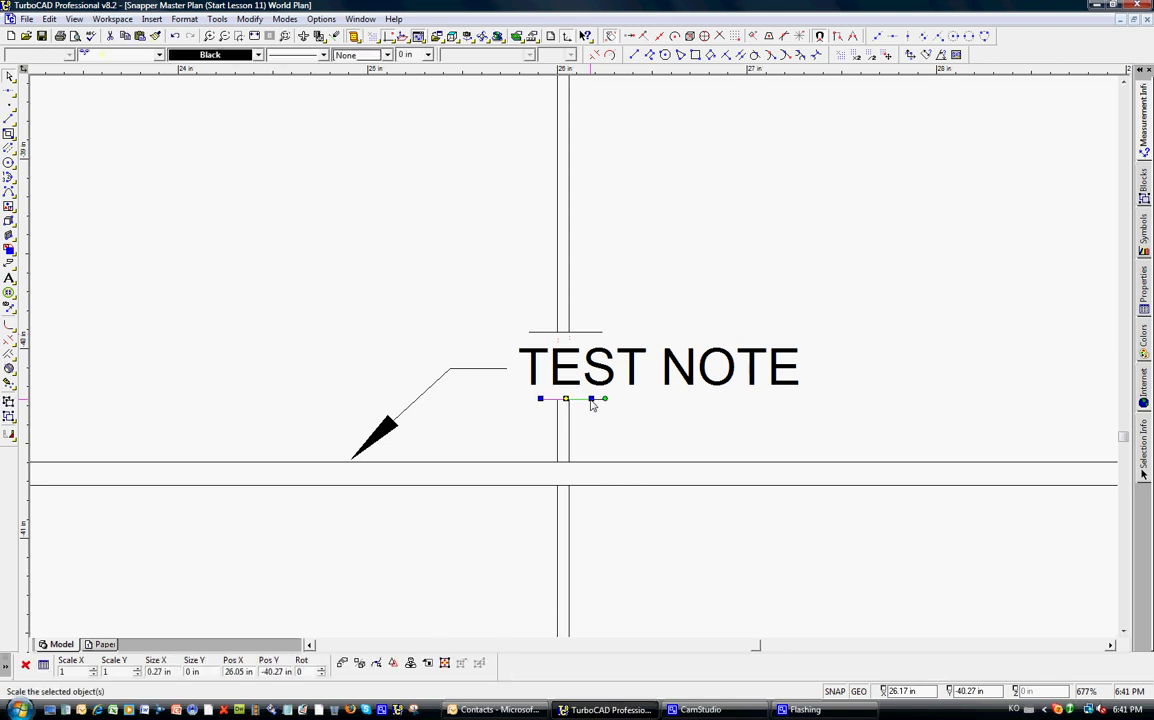
key("Delete")
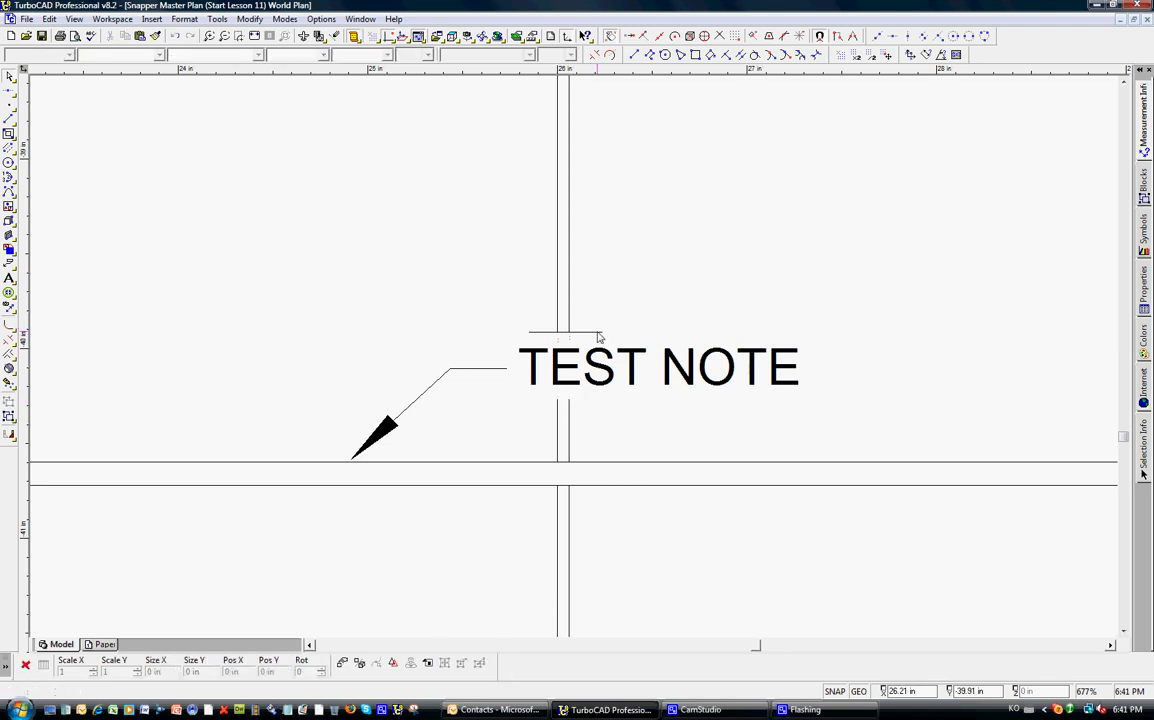
left_click(598, 337)
key("Delete")
scroll(598, 337, "down", 4)
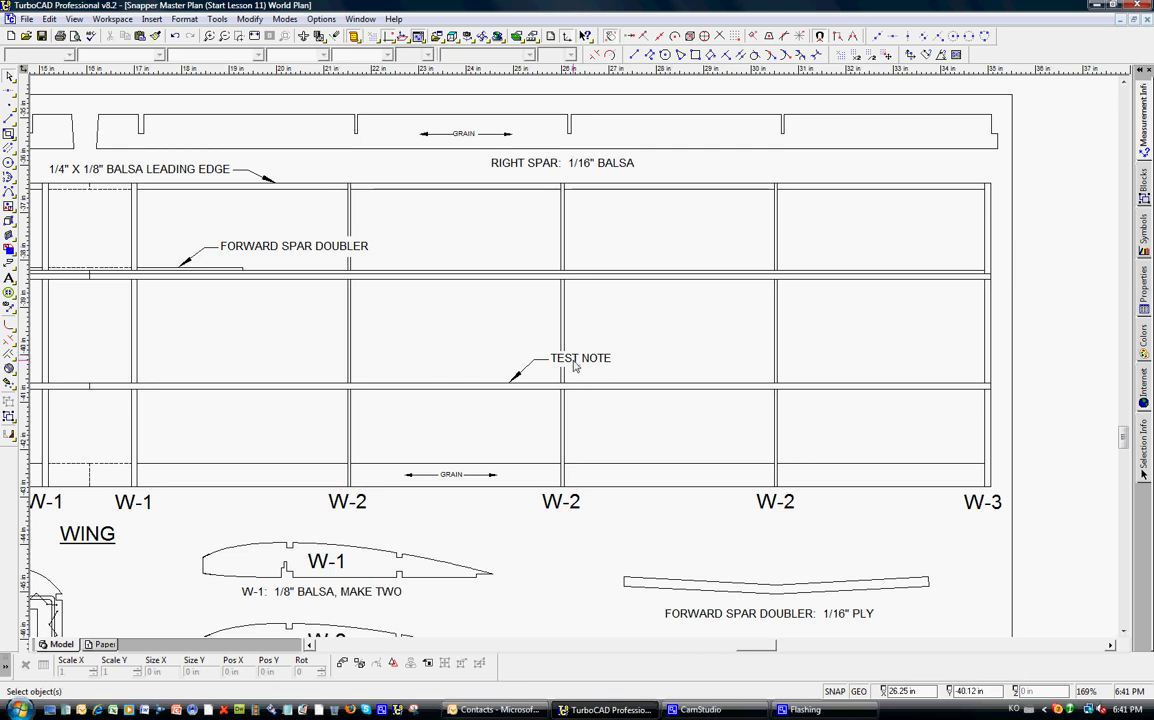
scroll(572, 363, "down", 2)
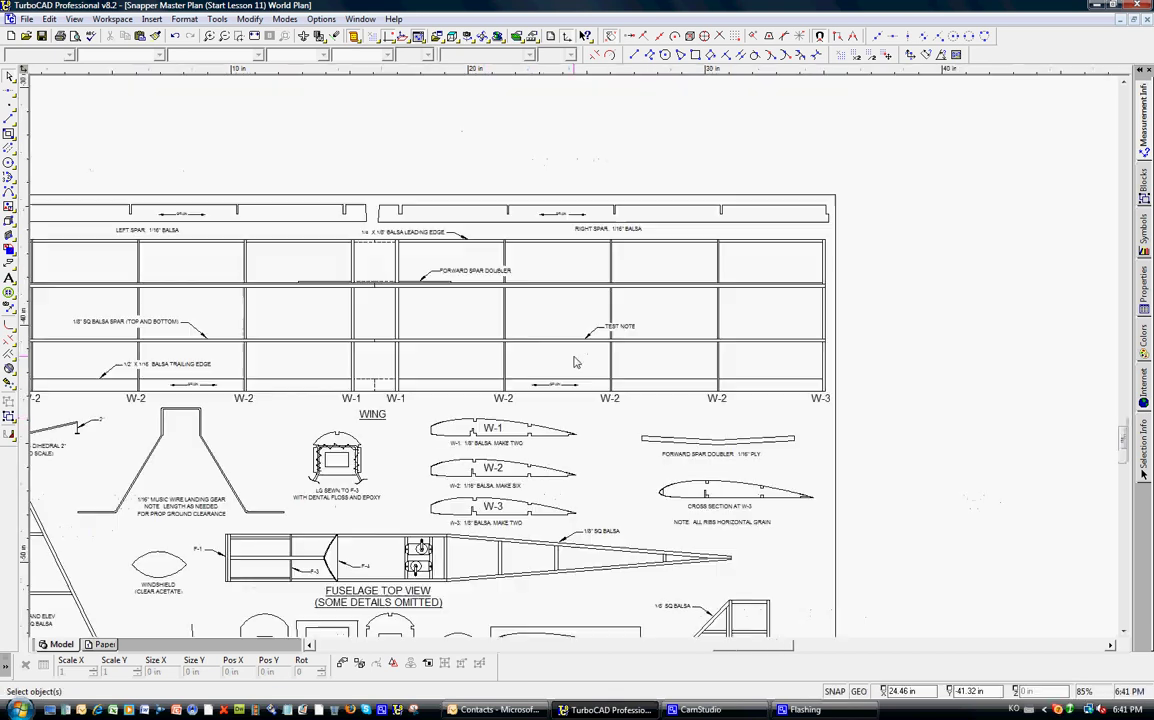
scroll(572, 363, "up", 2)
scroll(444, 514, "down", 2)
scroll(444, 514, "down", 2)
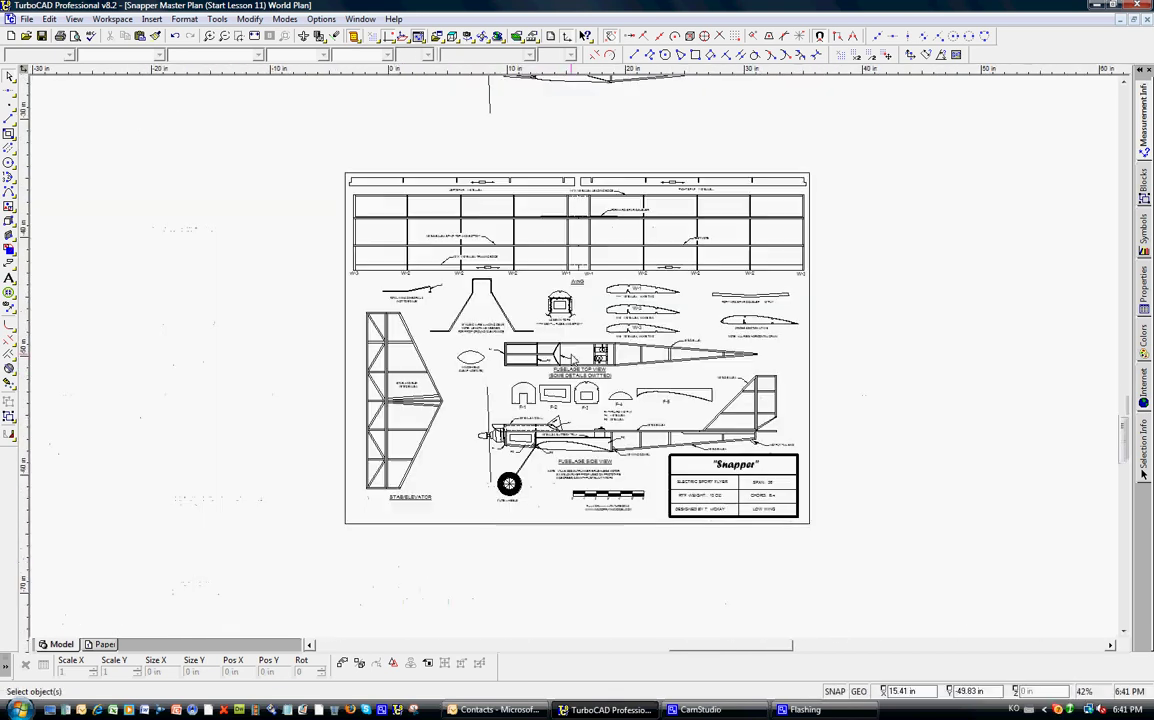
scroll(493, 497, "up", 2)
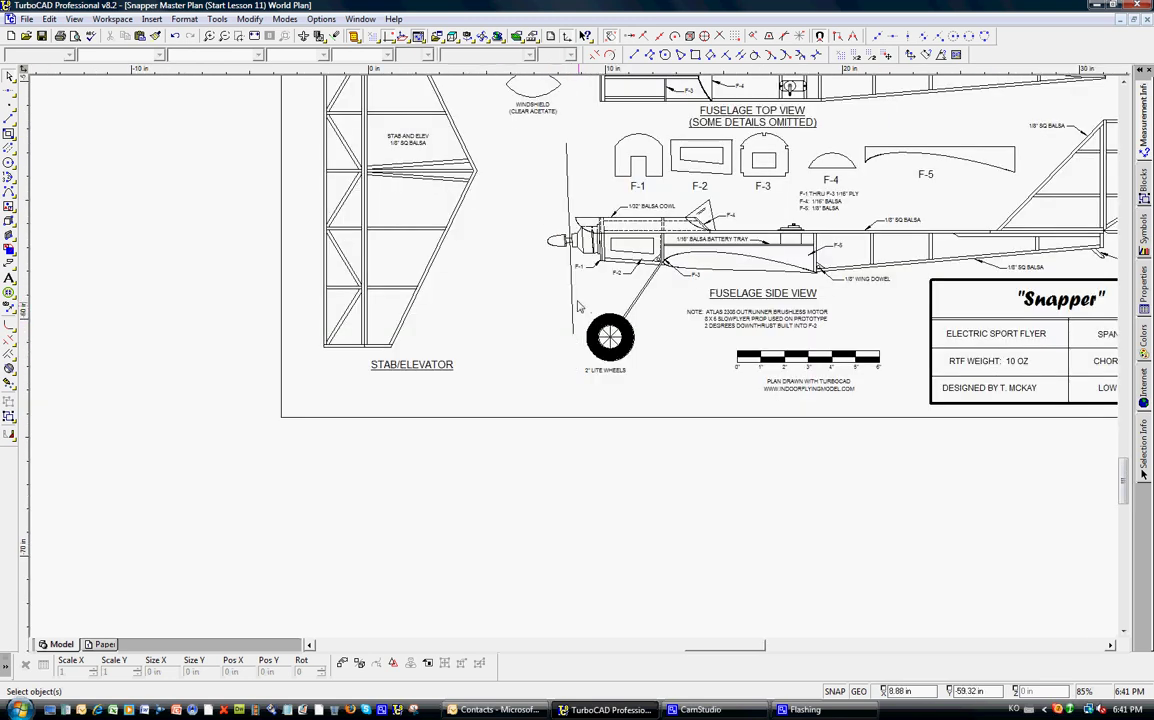
scroll(575, 362, "down", 2)
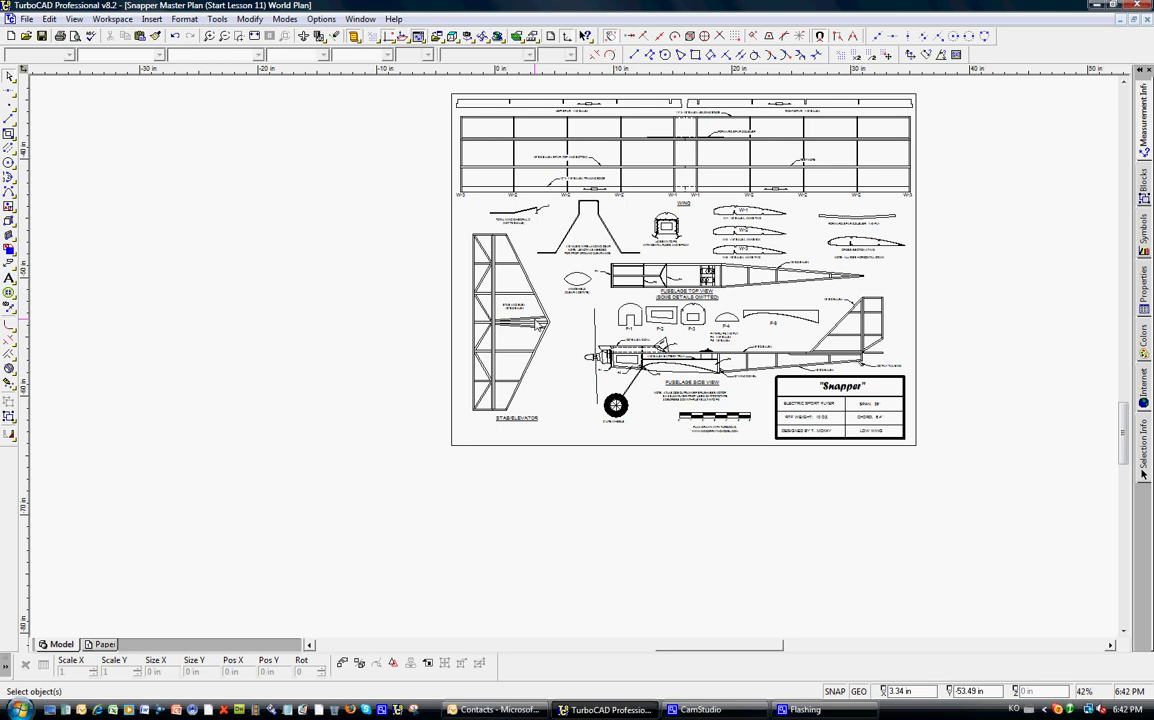
scroll(541, 325, "up", 2)
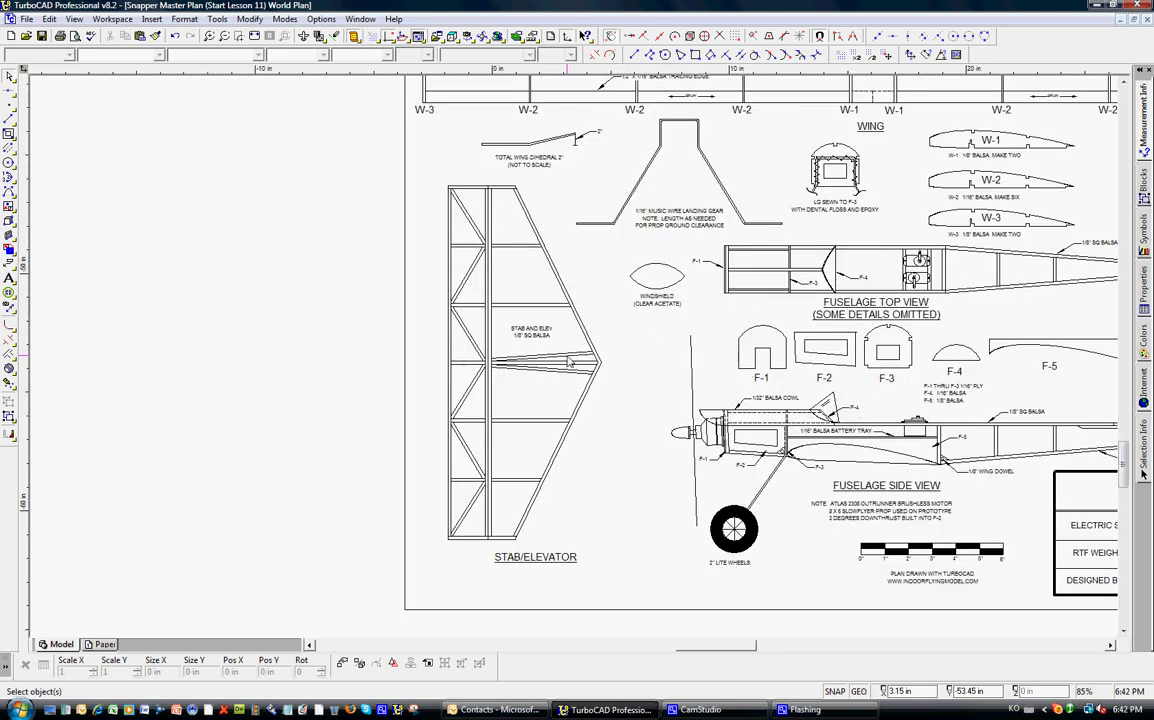
left_click(568, 362)
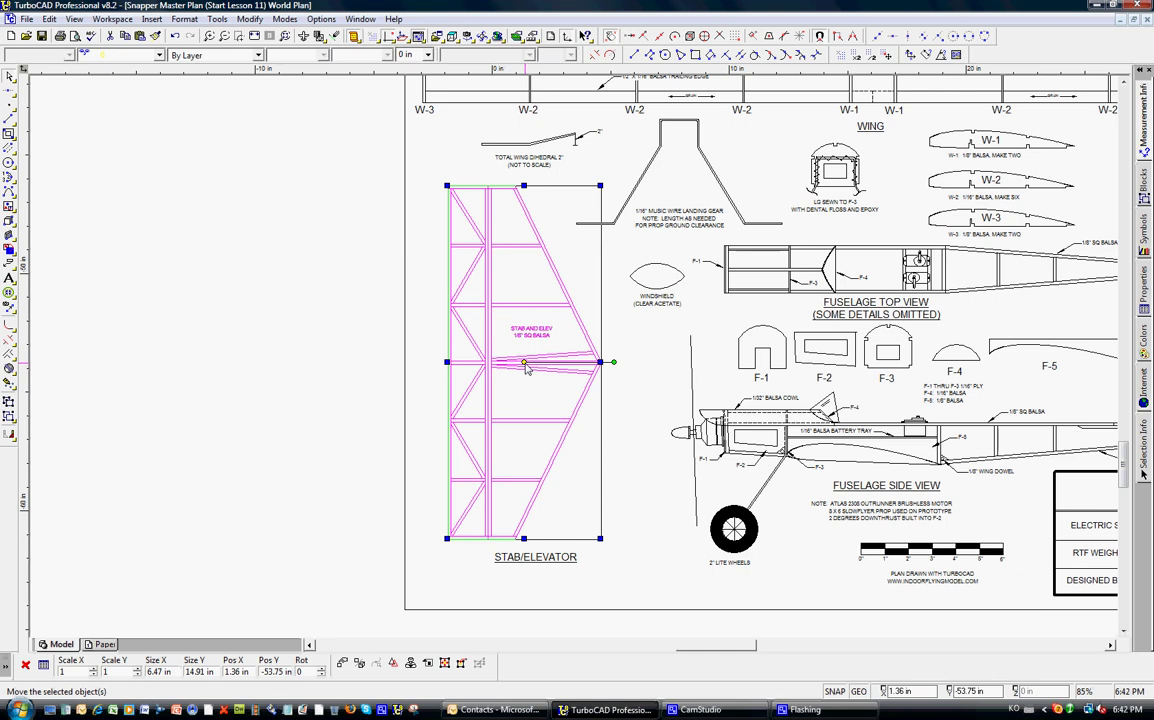
Move the stabilizer to the empty area on the left and explode it into parts
left_click_drag(527, 369, 260, 357)
left_click(65, 301)
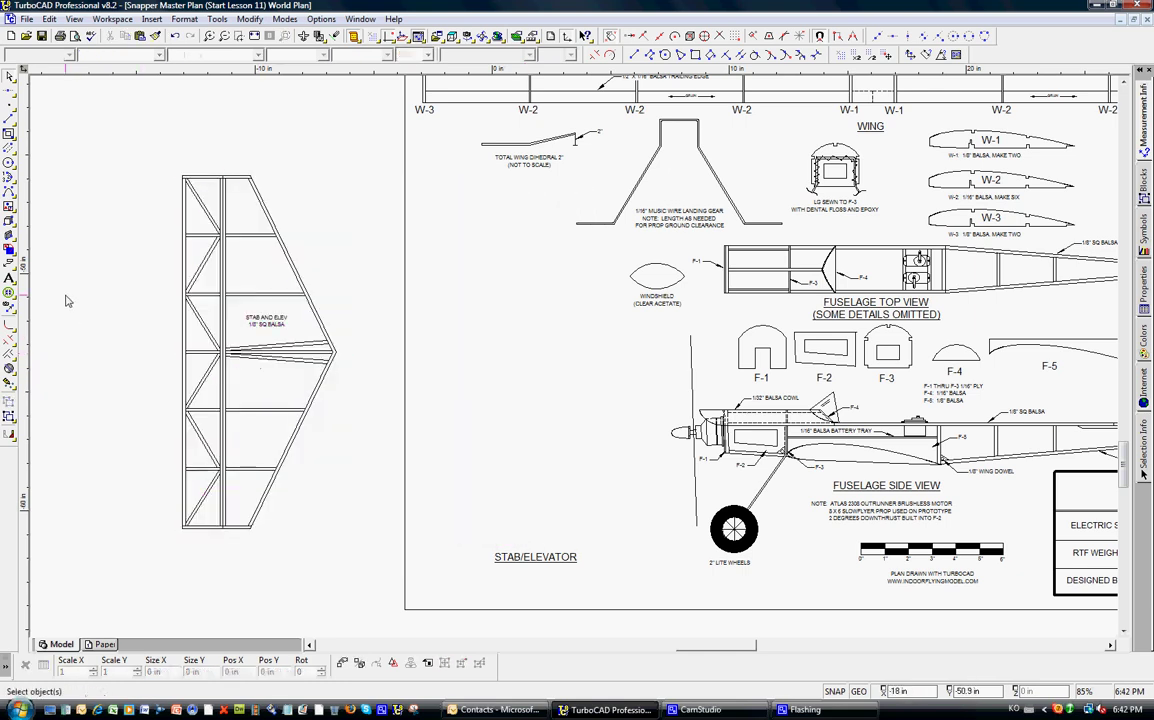
left_click(222, 358)
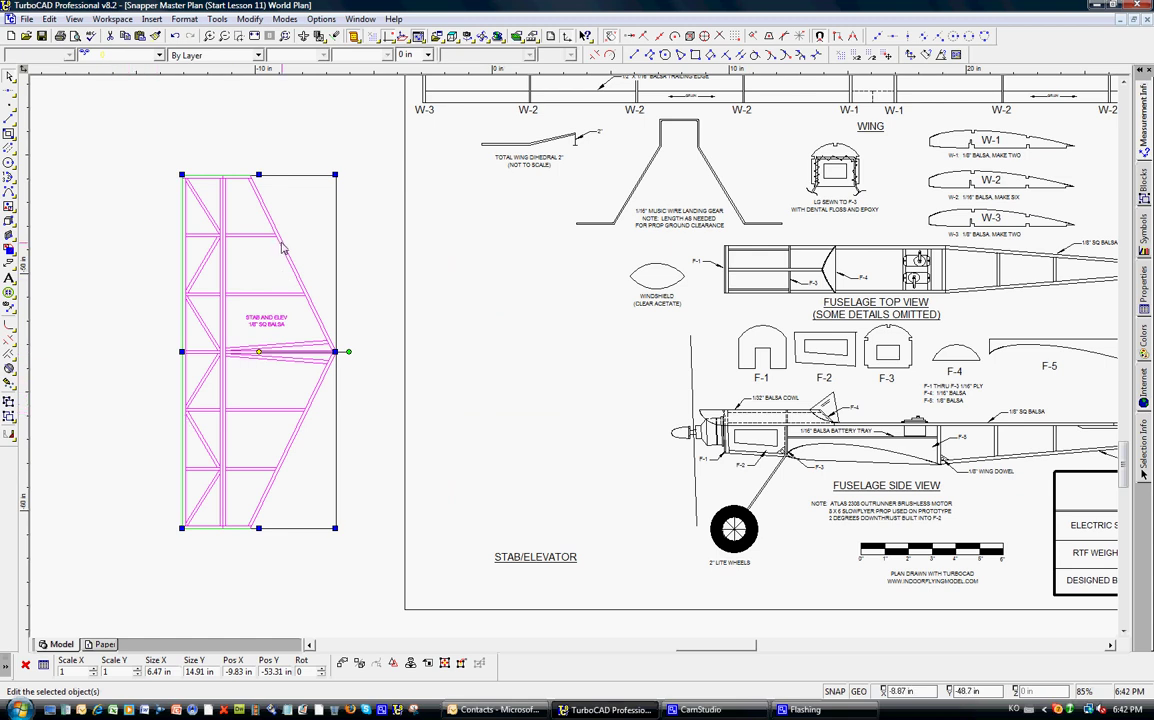
left_click(8, 401)
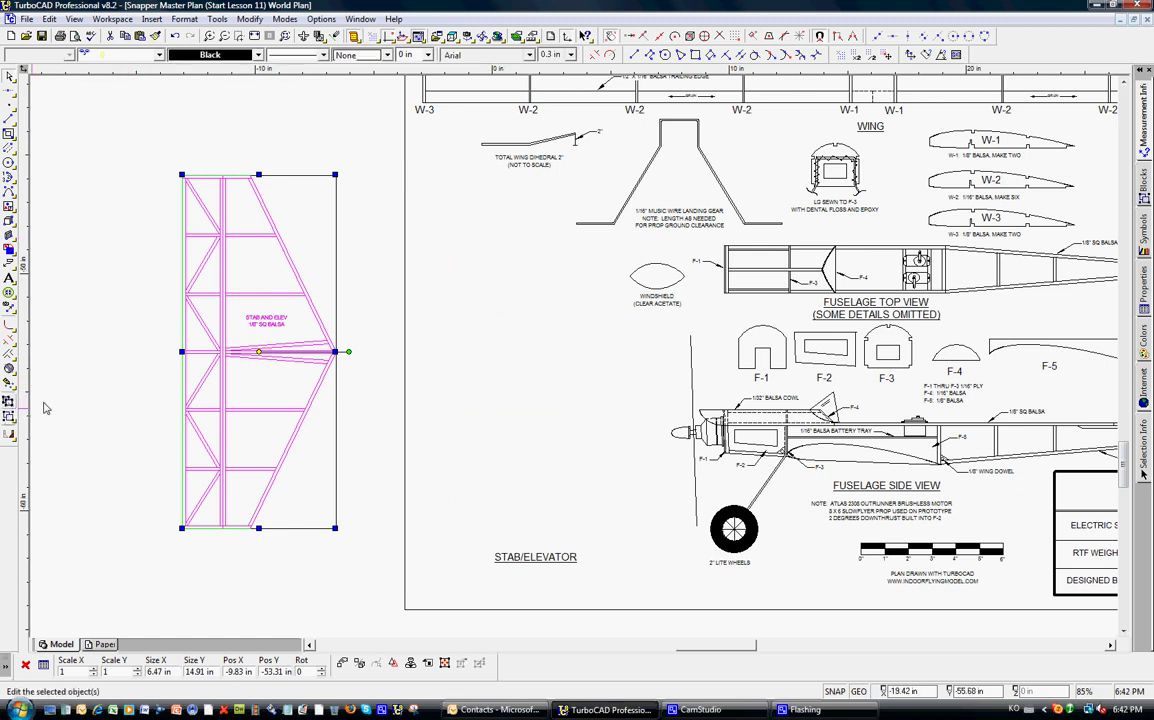
left_click(251, 297)
left_click(250, 302)
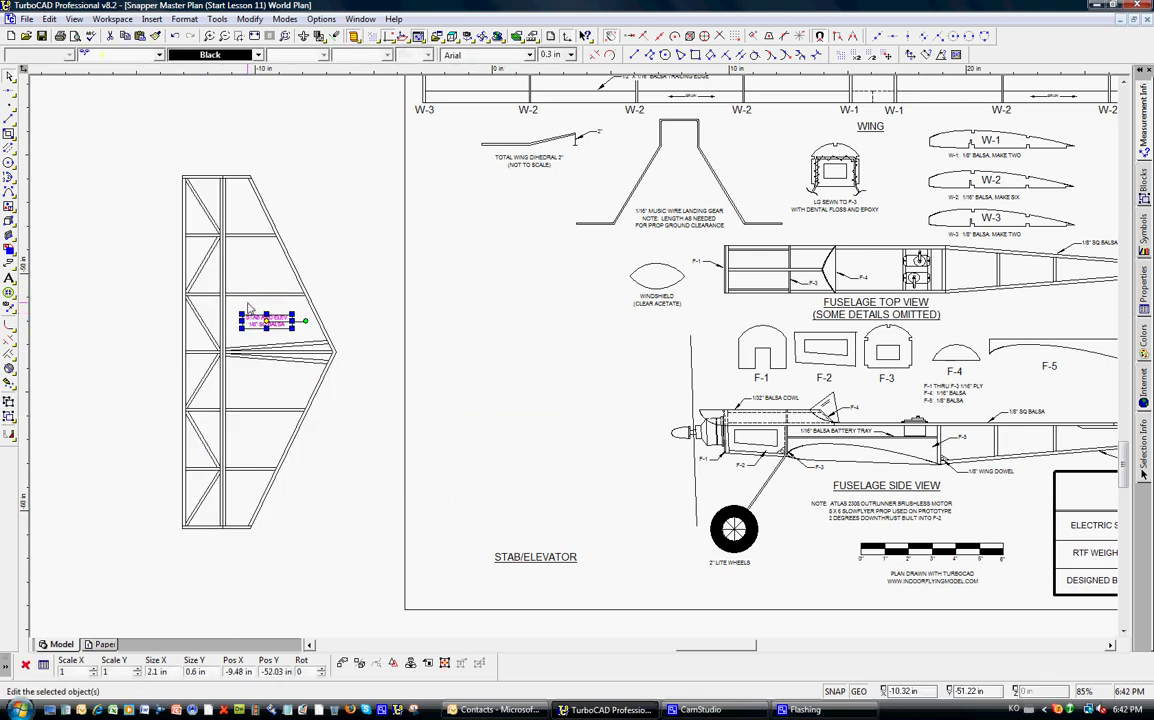
left_click(155, 283)
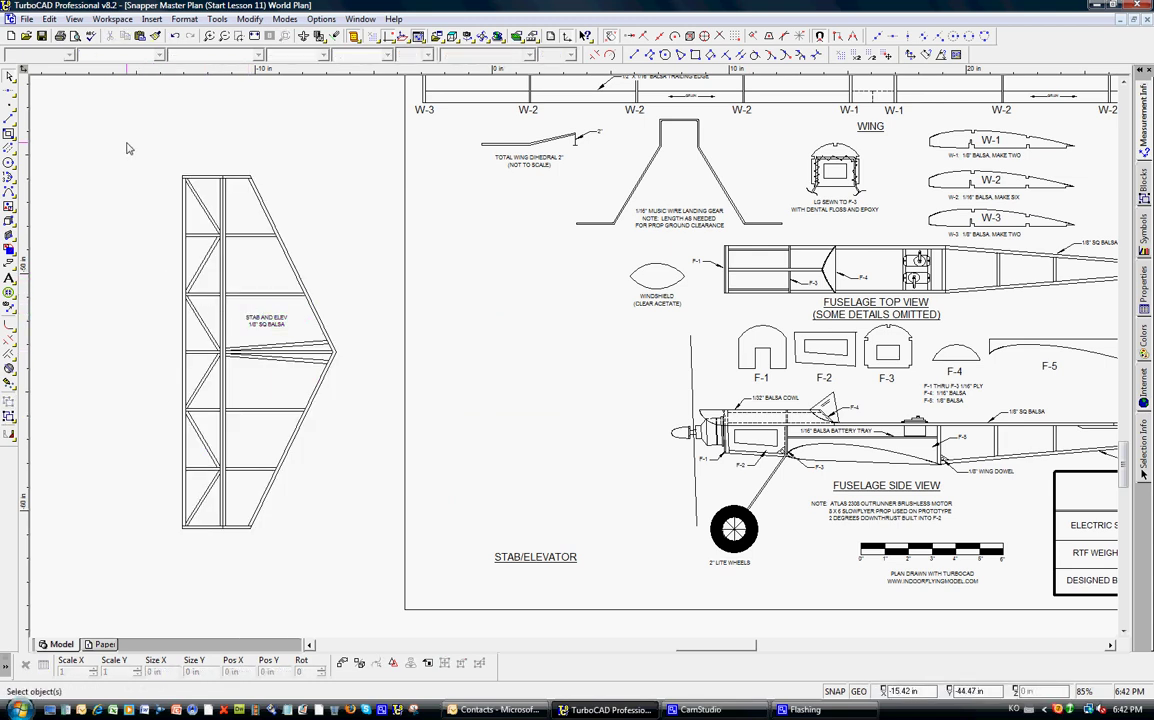
Group the stabilizer parts, move the group back, and shift the STAB/ELEVATOR label beneath it
mouse_move(129, 141)
left_mouse_down()
mouse_move(322, 318)
mouse_move(349, 478)
mouse_move(341, 552)
left_mouse_up()
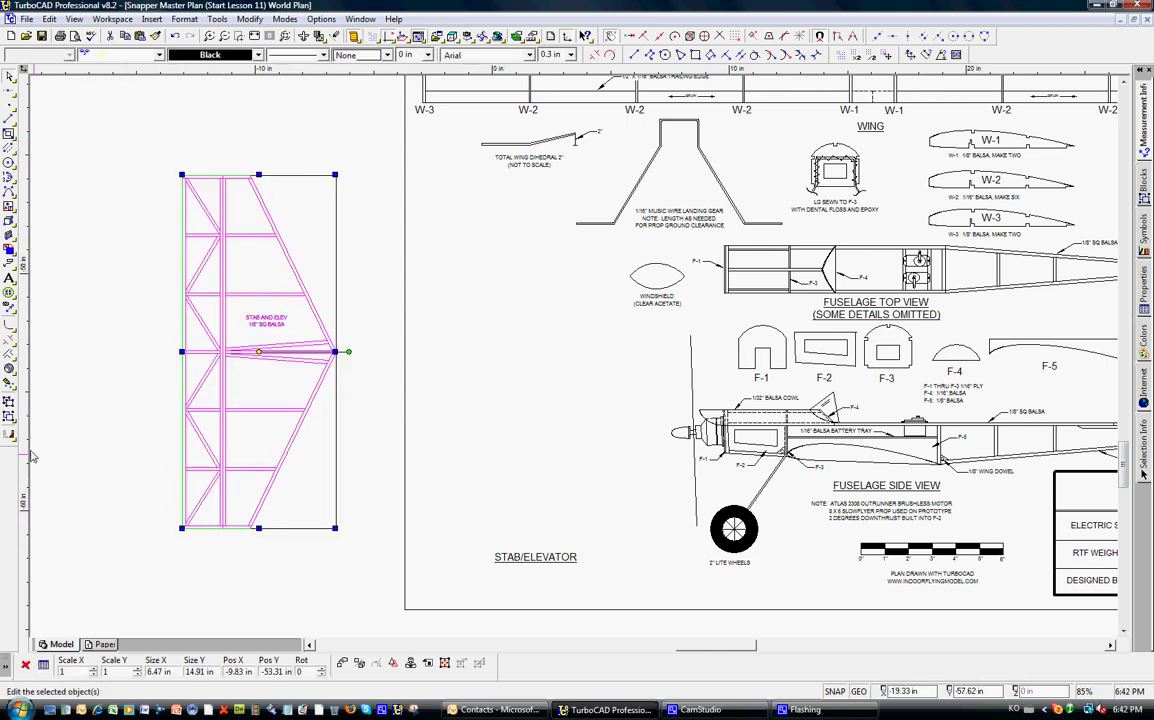
left_click(9, 421)
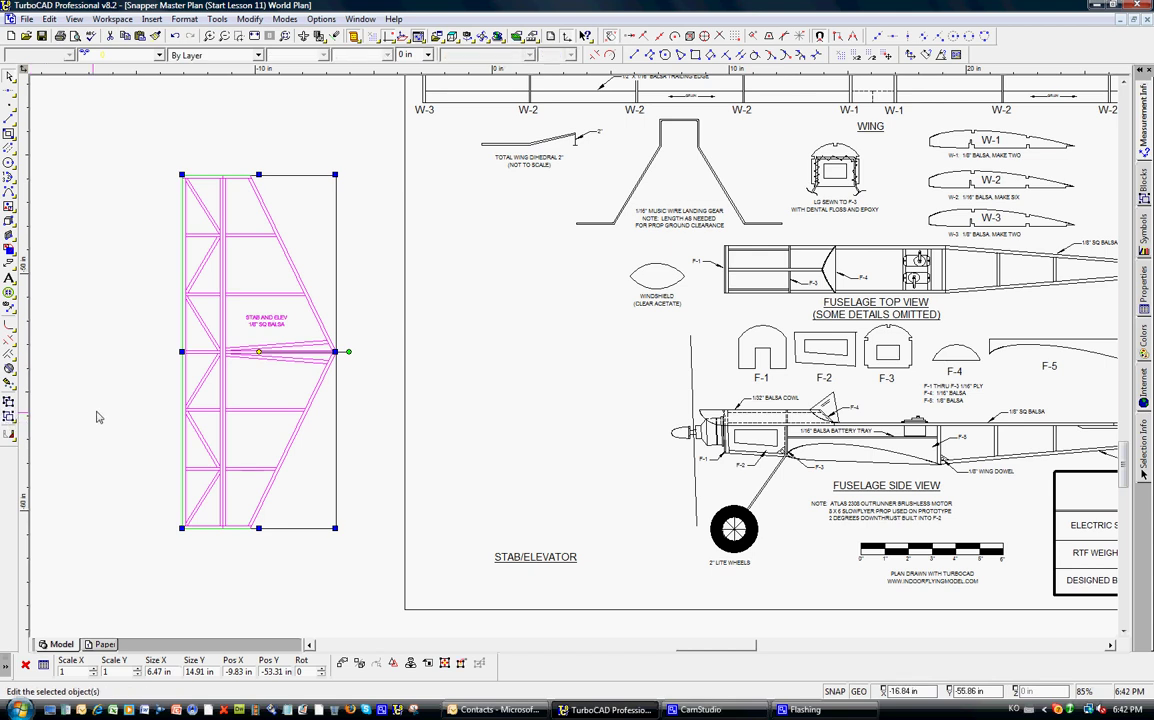
left_click(88, 373)
left_click(250, 362)
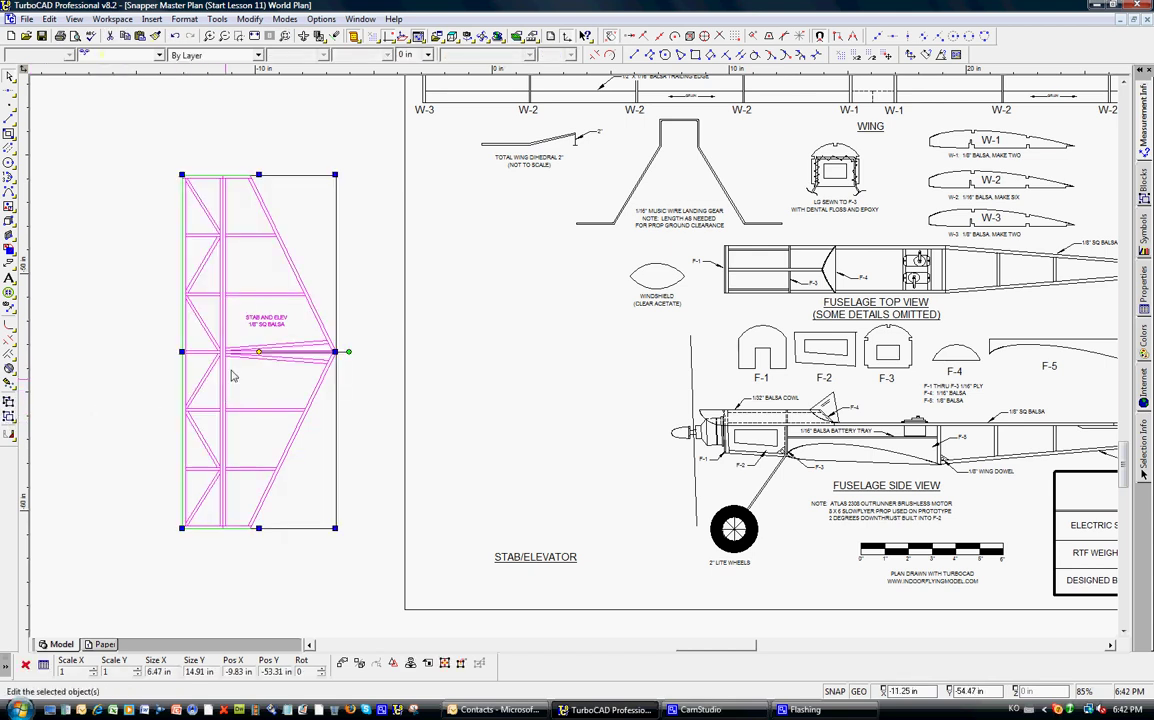
left_click_drag(258, 358, 531, 370)
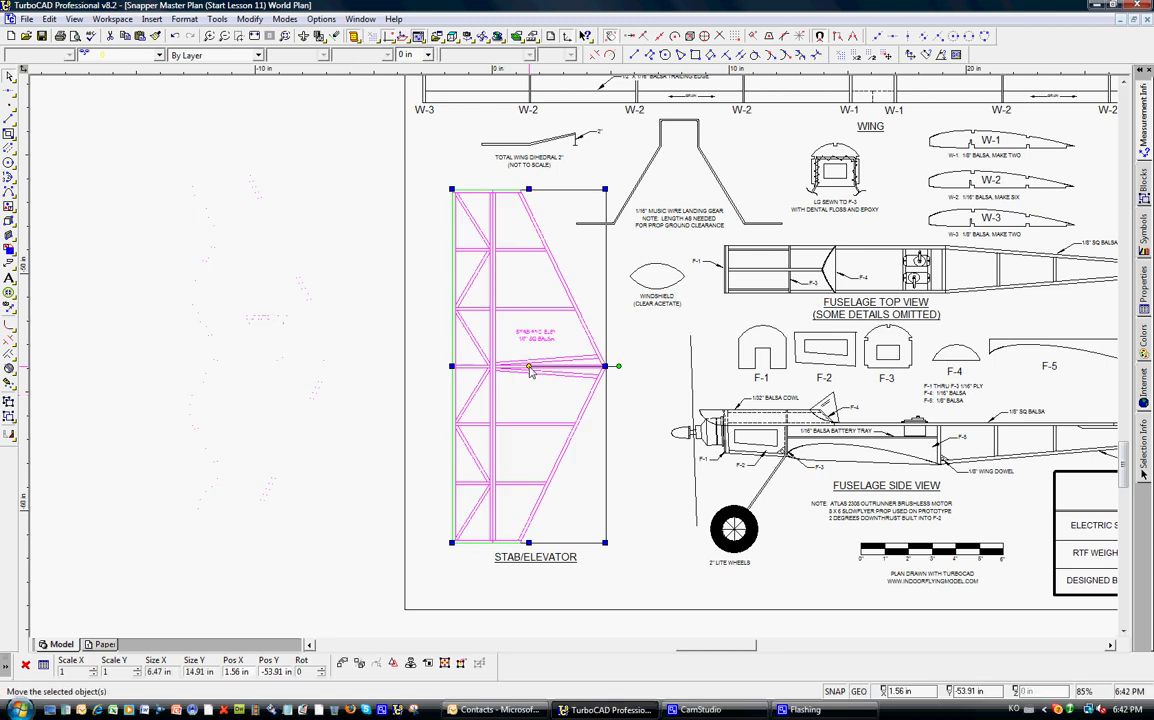
left_click(381, 291)
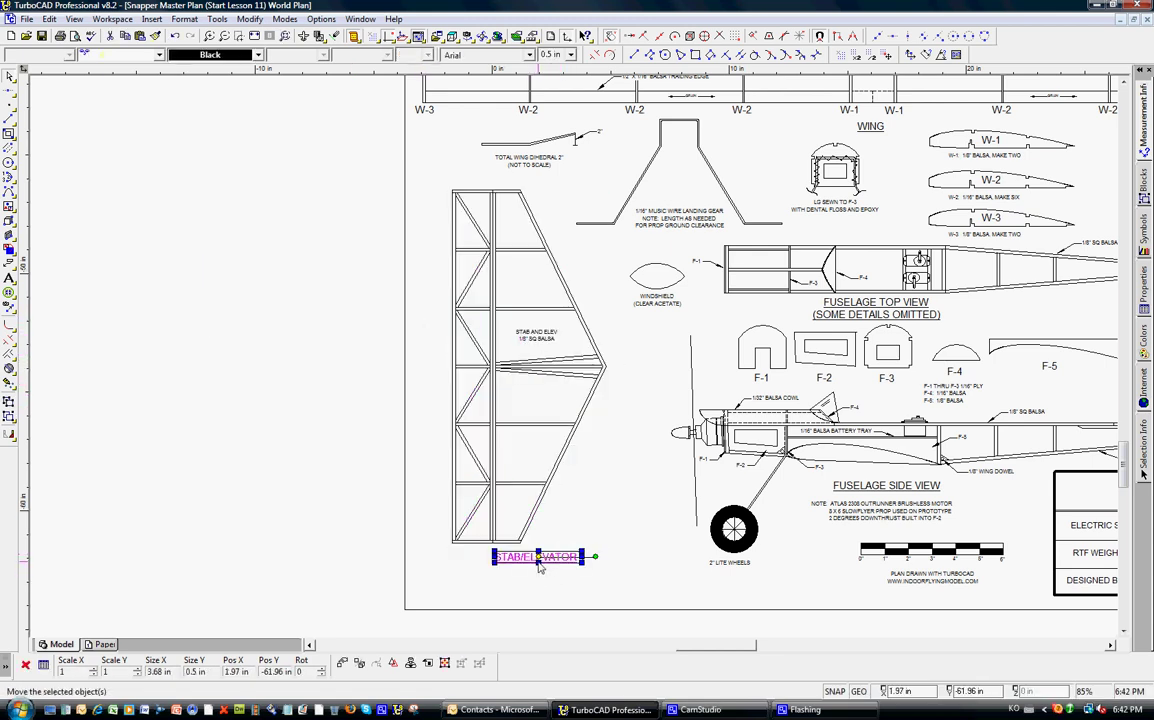
left_click_drag(537, 560, 507, 568)
Move the Snapper title block down and right, then undo the move
left_click(681, 517)
key("plus")
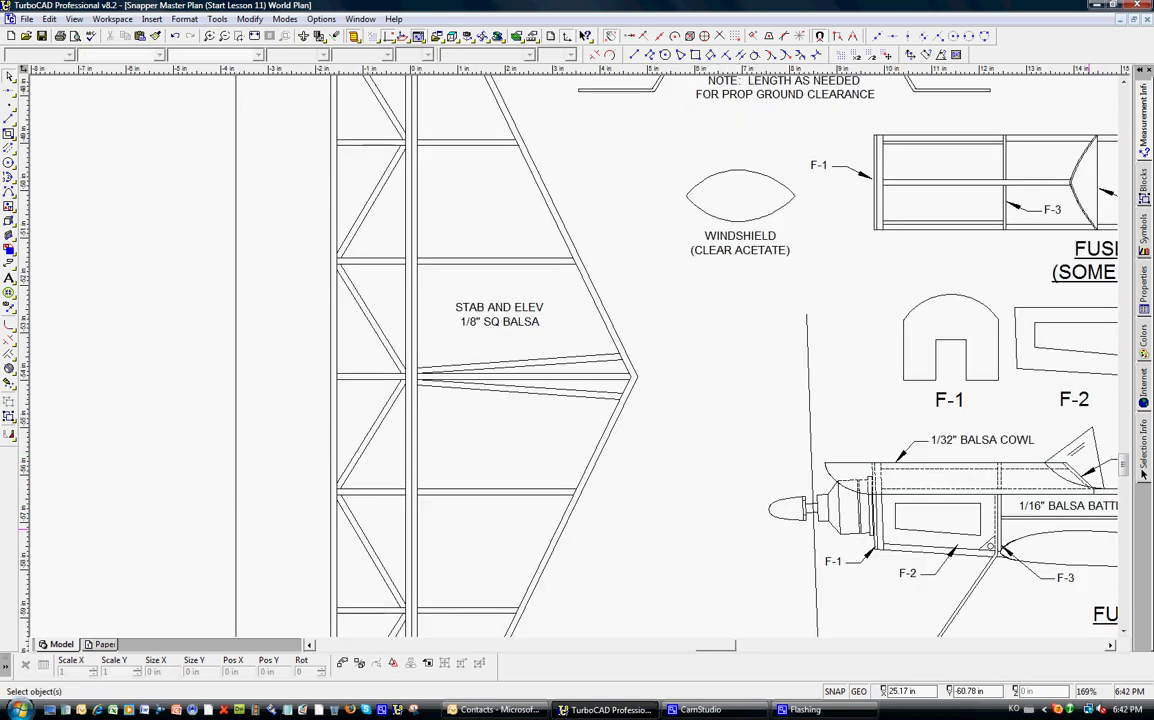
key("minus")
key("minus")
key("plus")
key("minus")
scroll(870, 444, "up", 1)
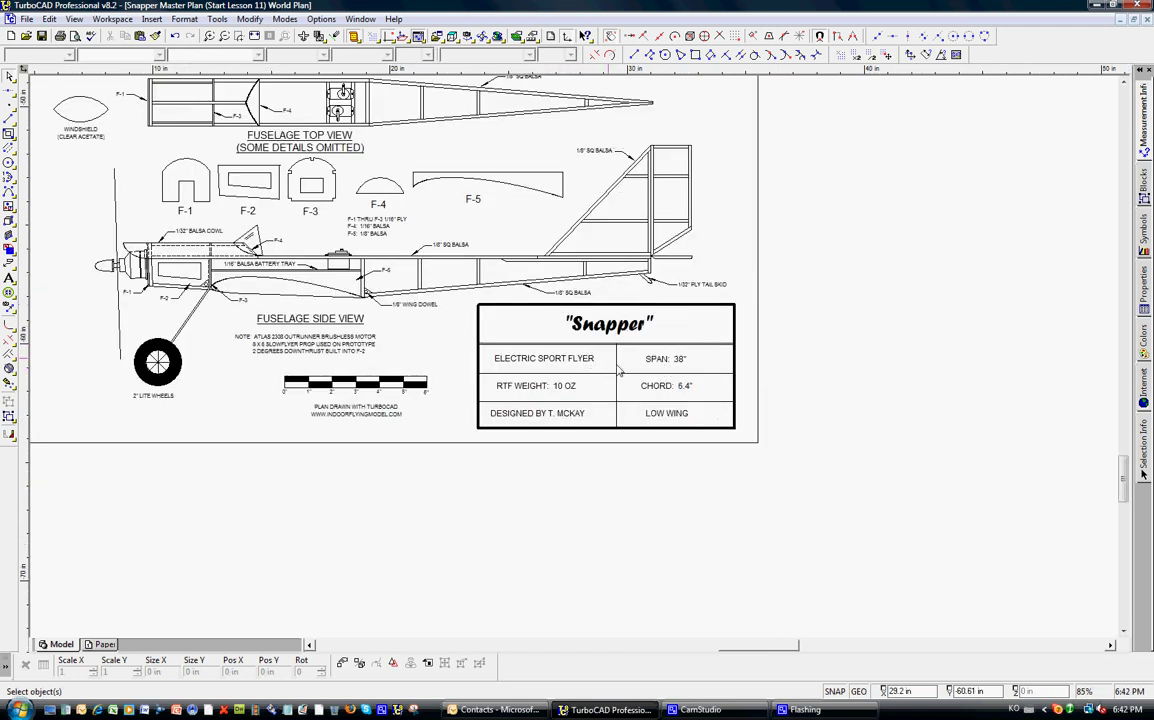
left_click(550, 333)
left_click_drag(548, 333, 636, 398)
left_click(636, 398)
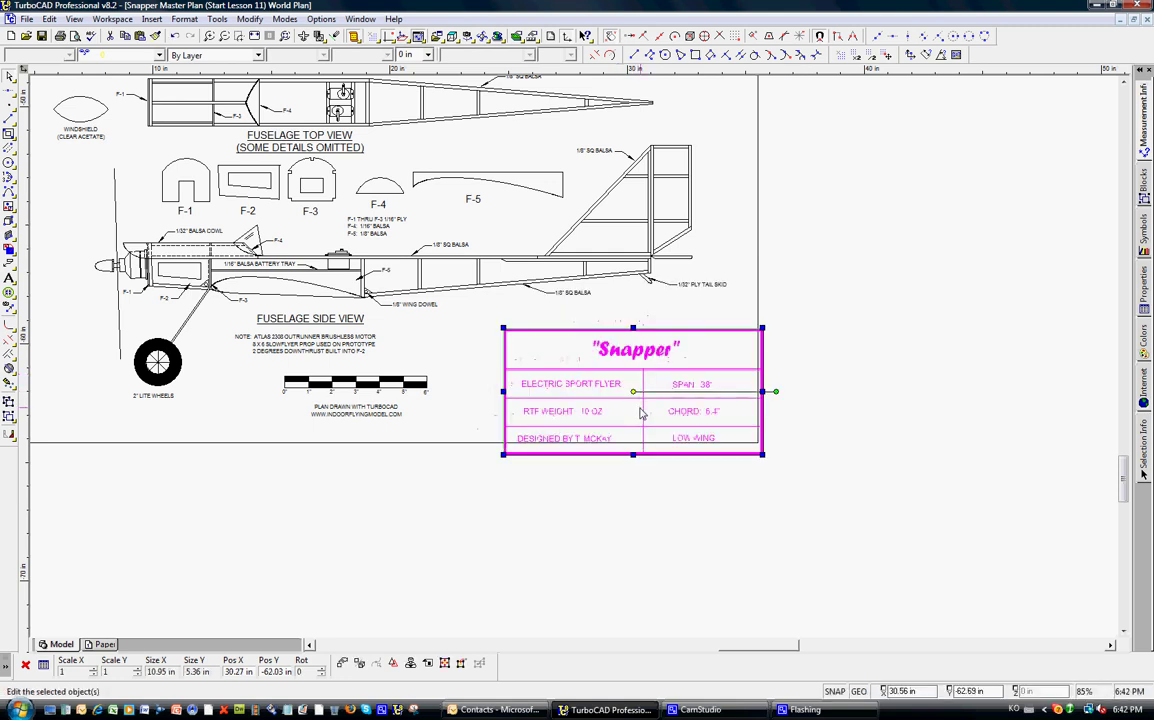
left_click(174, 36)
left_click(571, 476)
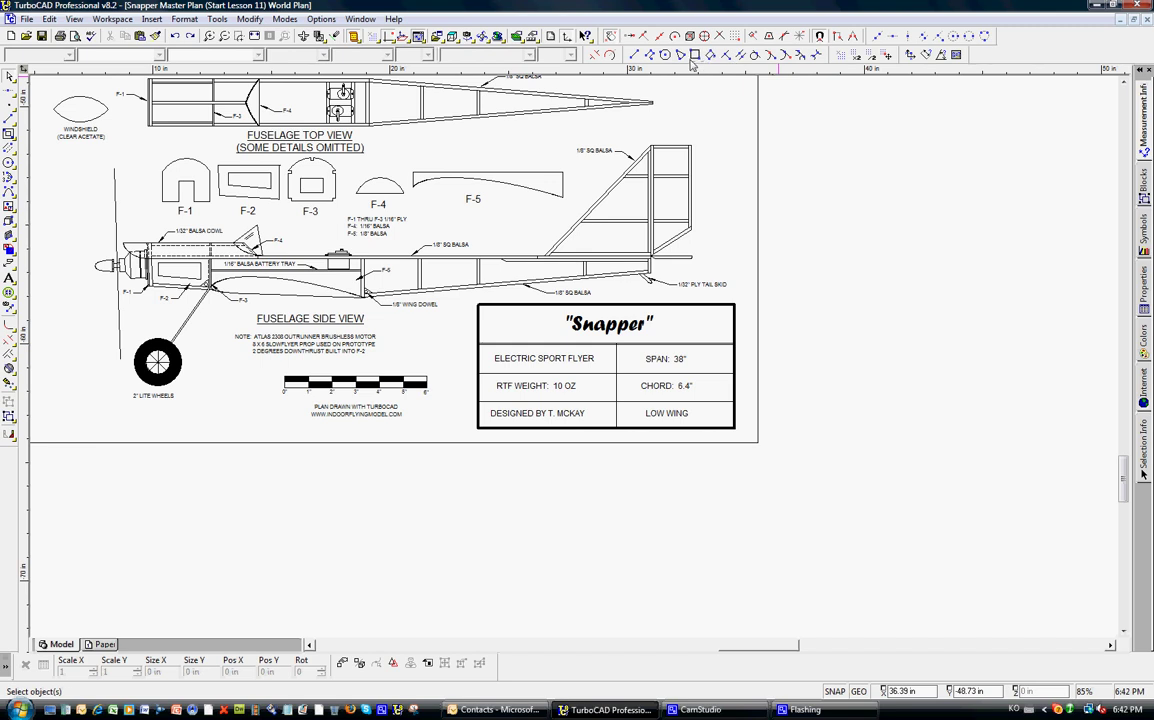
Draw a rectangle below the plan sheet
left_click(694, 56)
left_click(581, 493)
left_click(724, 563)
left_click(10, 76)
Set the new rectangle's pen width to 0.05 in
double_click(620, 493)
left_click(437, 243)
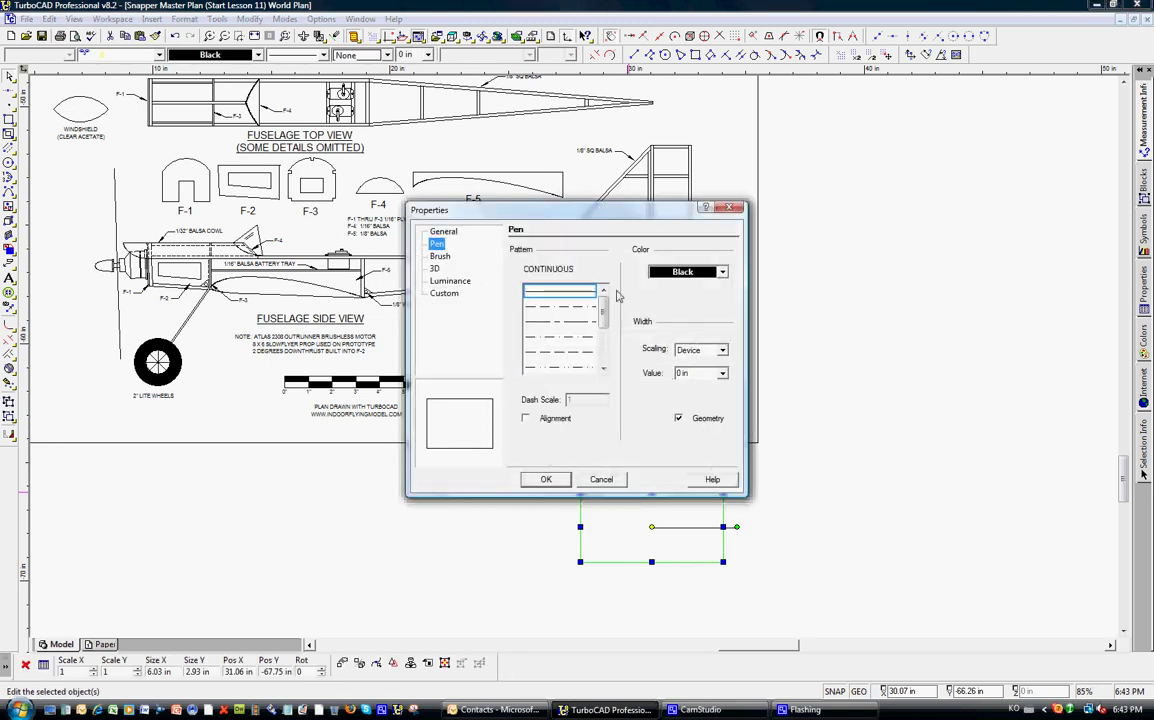
left_click(723, 373)
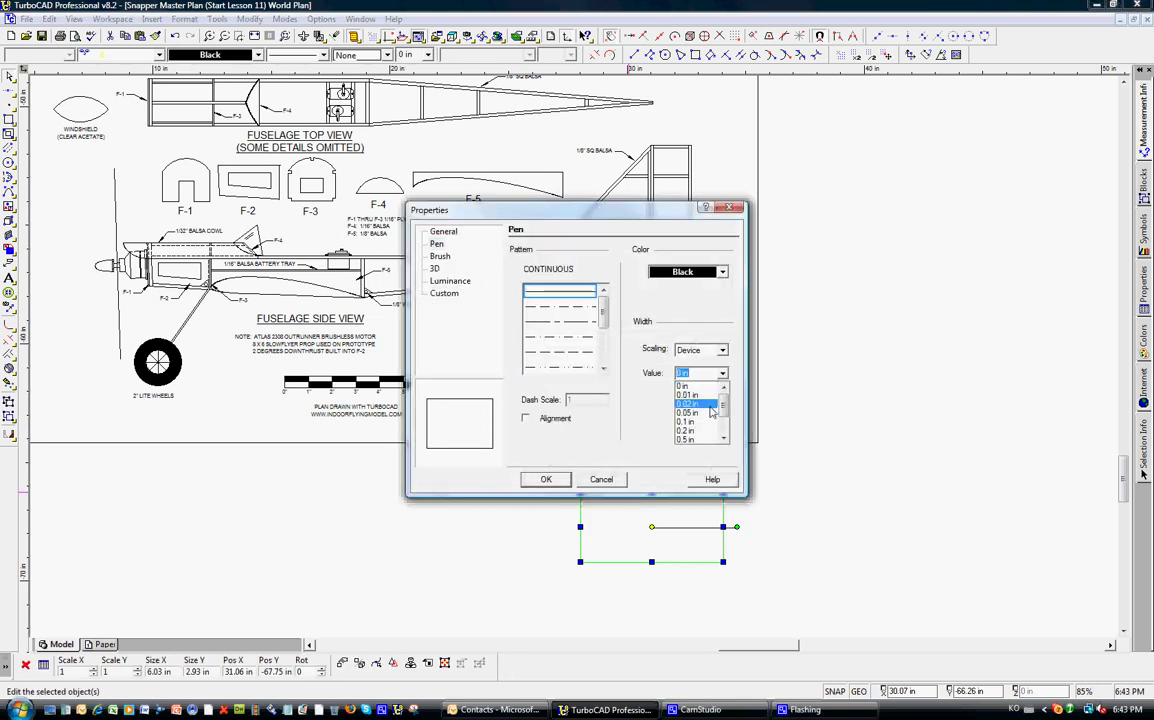
left_click(706, 414)
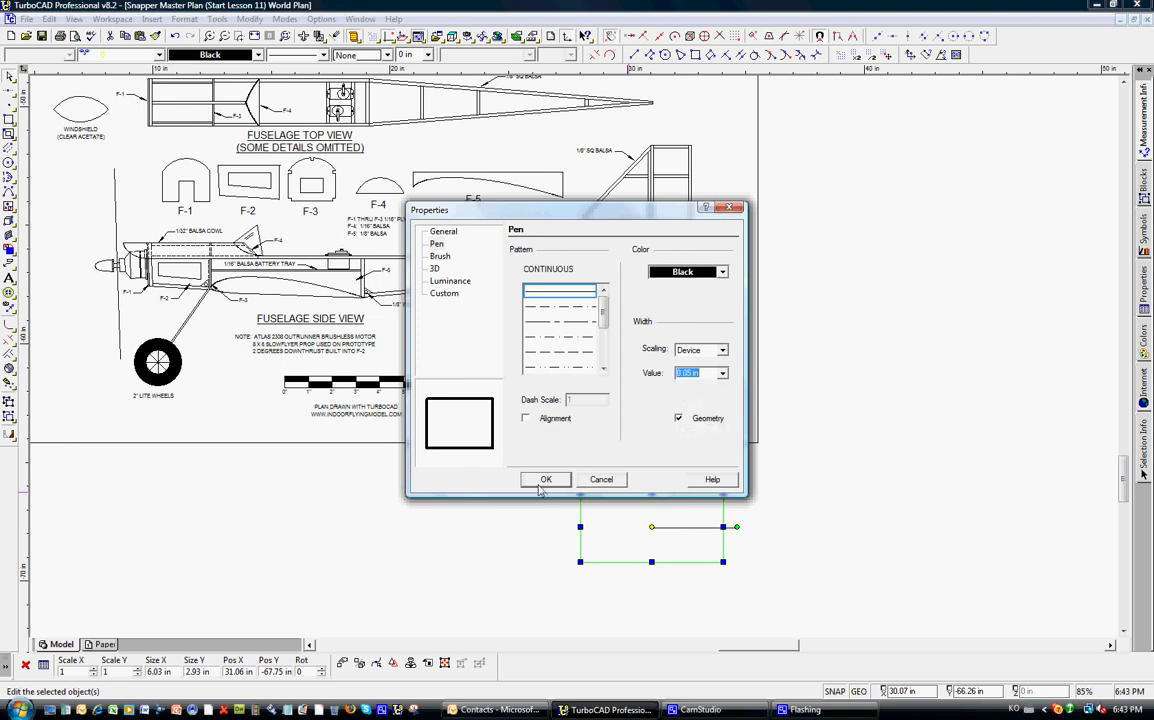
key("Return")
left_click(528, 548)
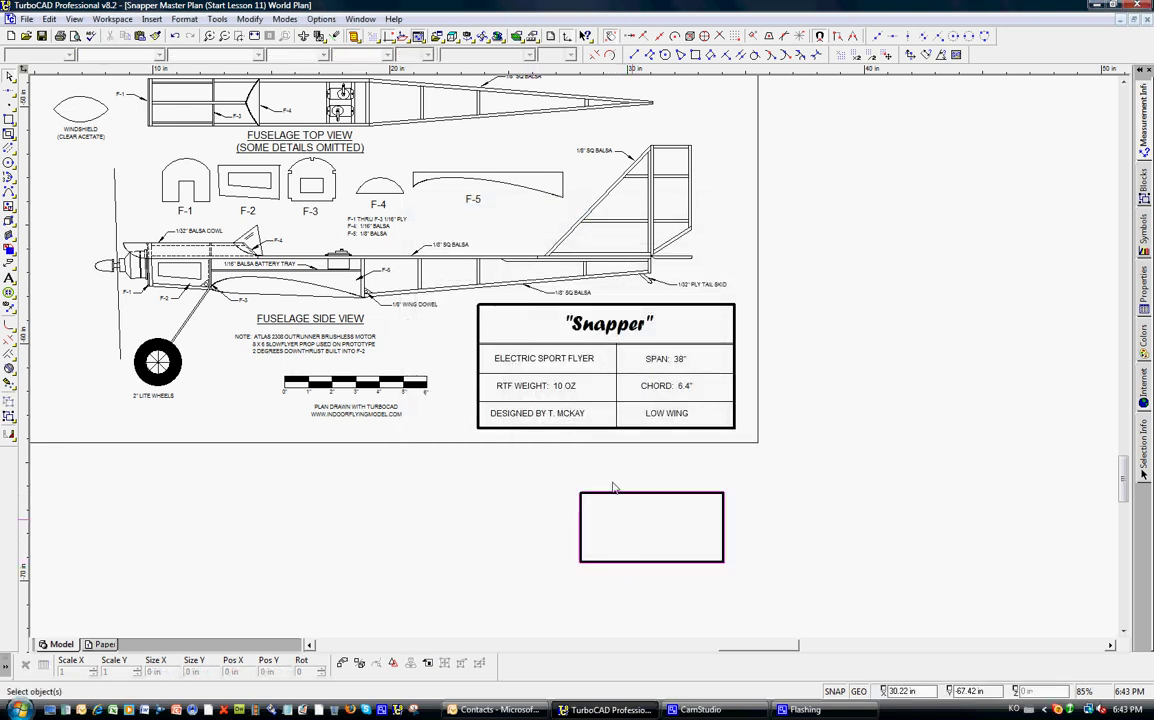
Draw a vertical midline through the rectangle and a horizontal line across it
left_click(645, 38)
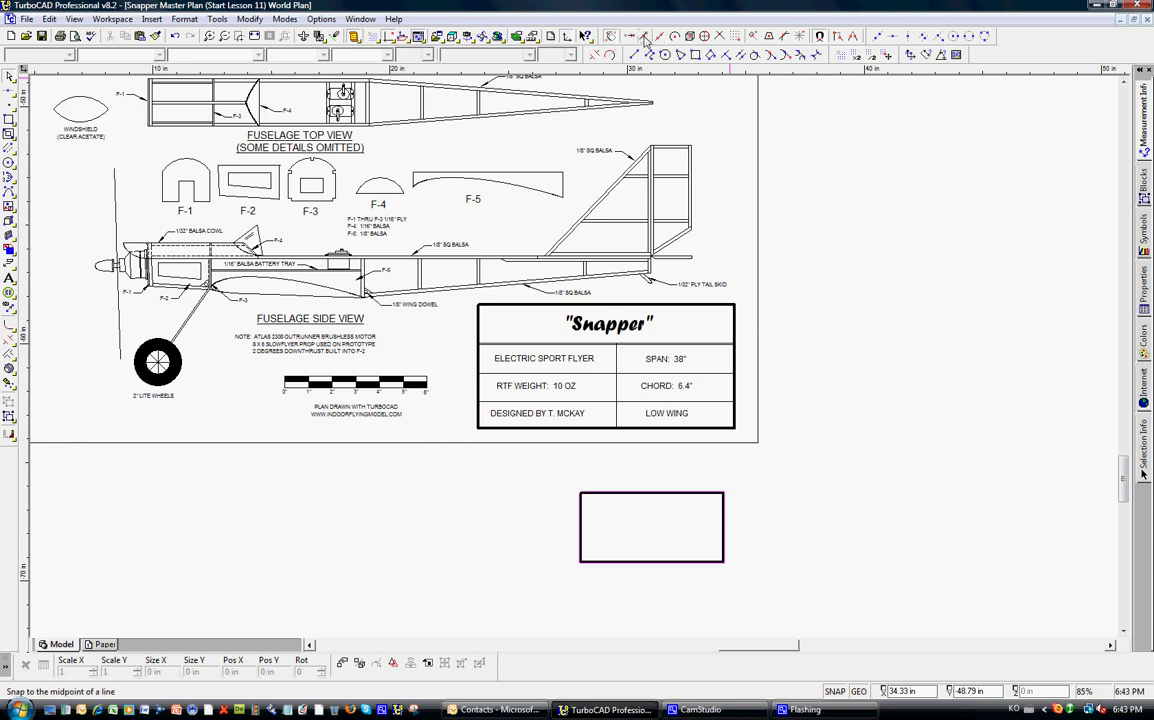
left_click(651, 562)
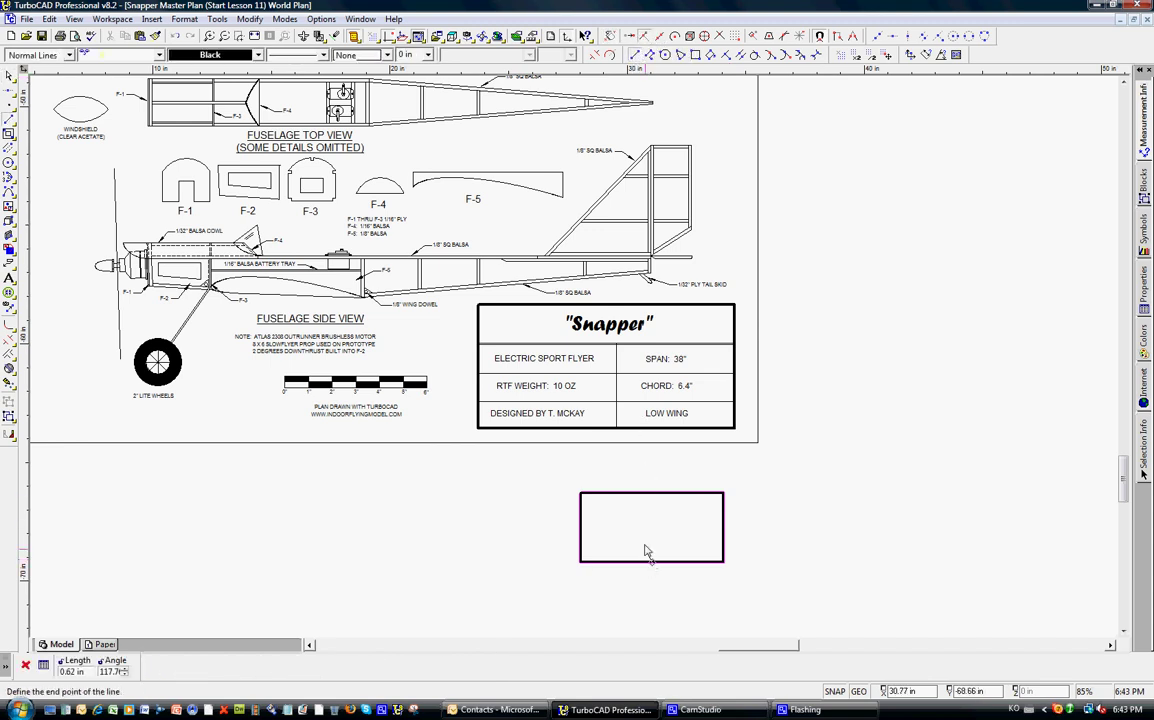
left_click(651, 493)
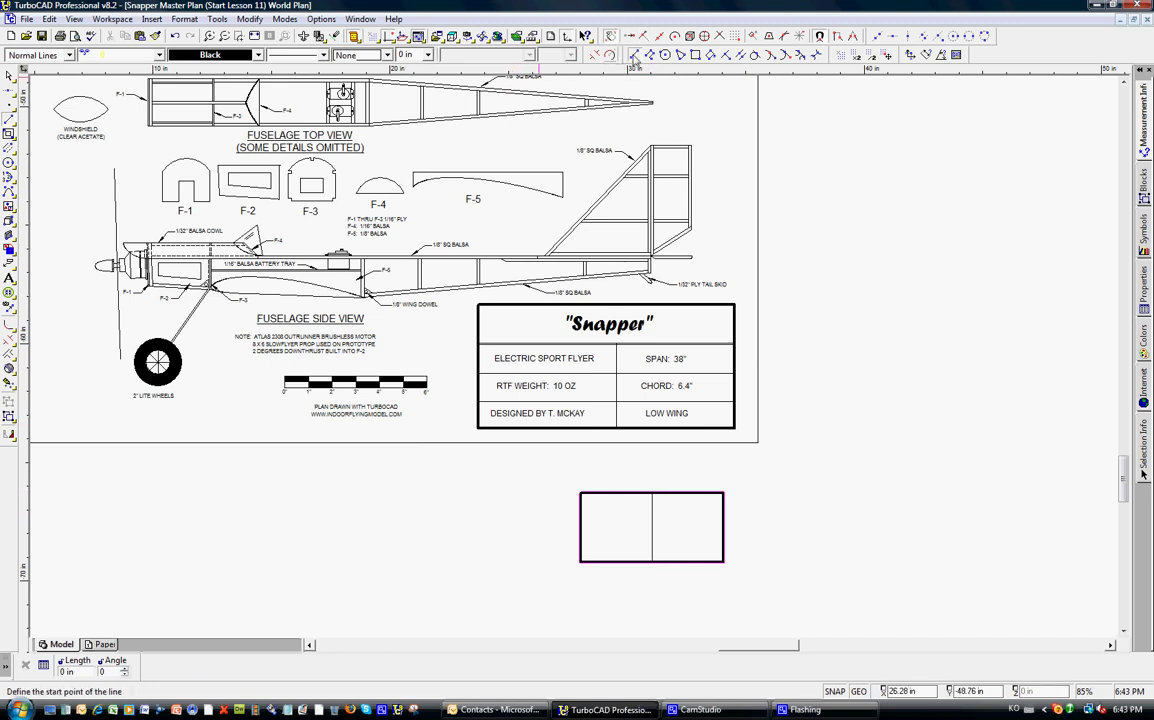
left_click(555, 540)
left_click(762, 540)
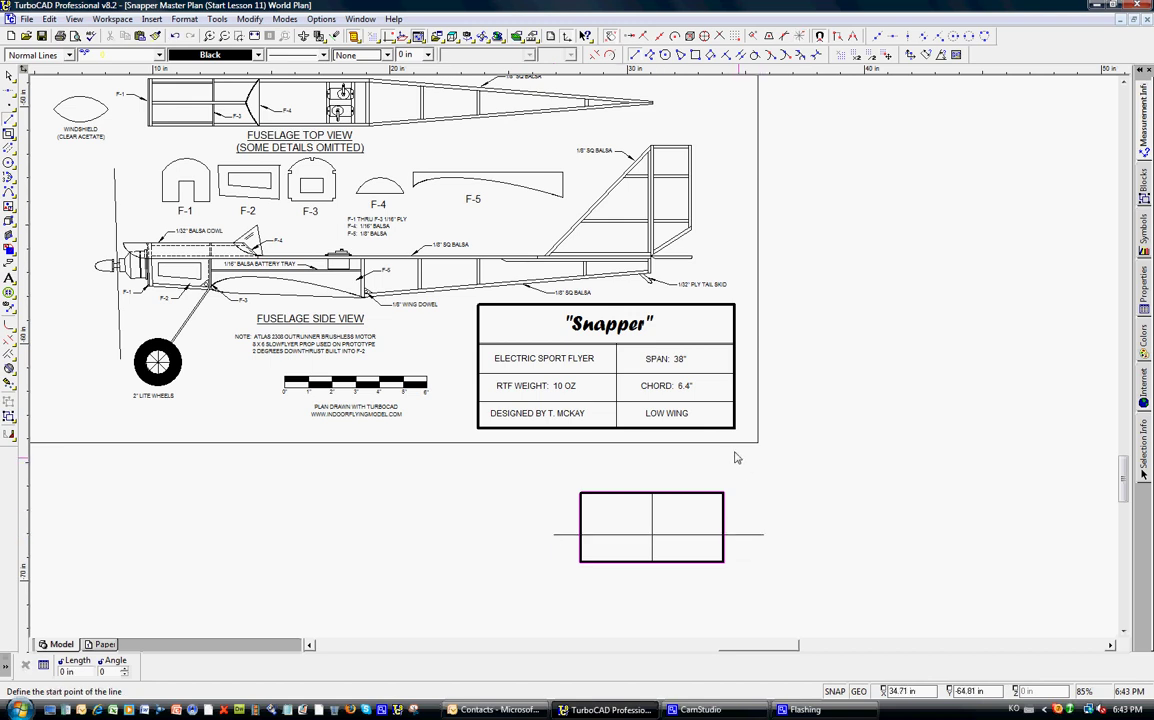
Trim the horizontal line's overhang at the rectangle's right edge
left_click(594, 54)
left_click(723, 532)
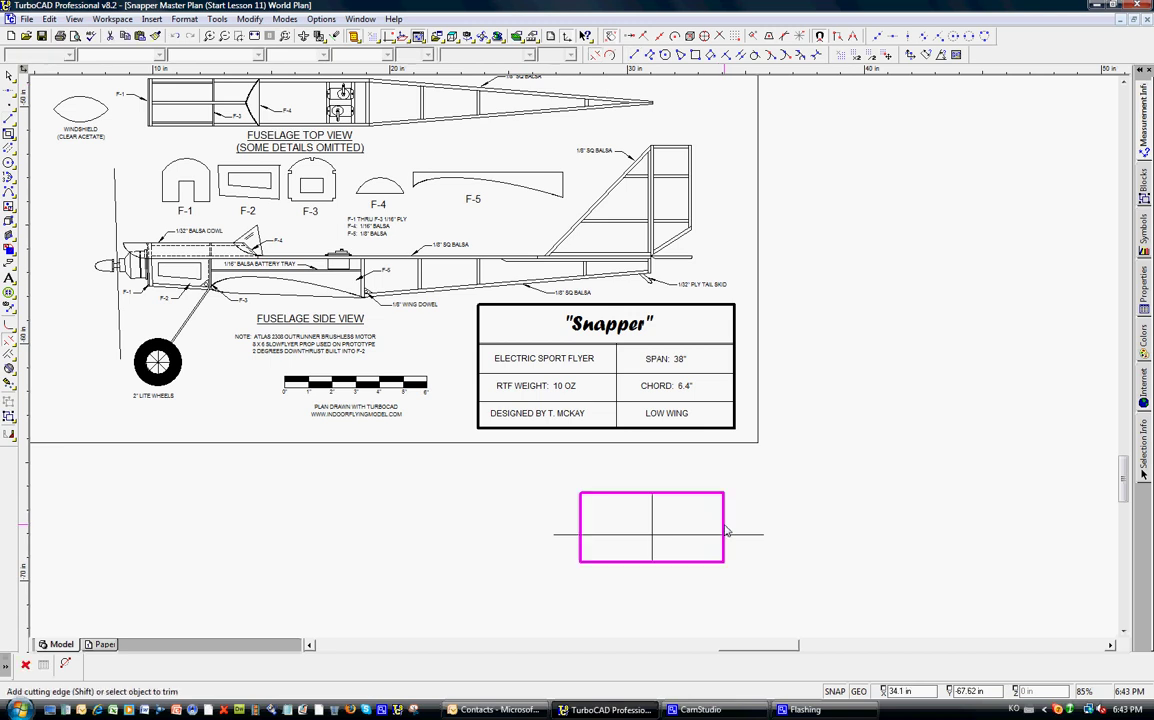
left_click(729, 537)
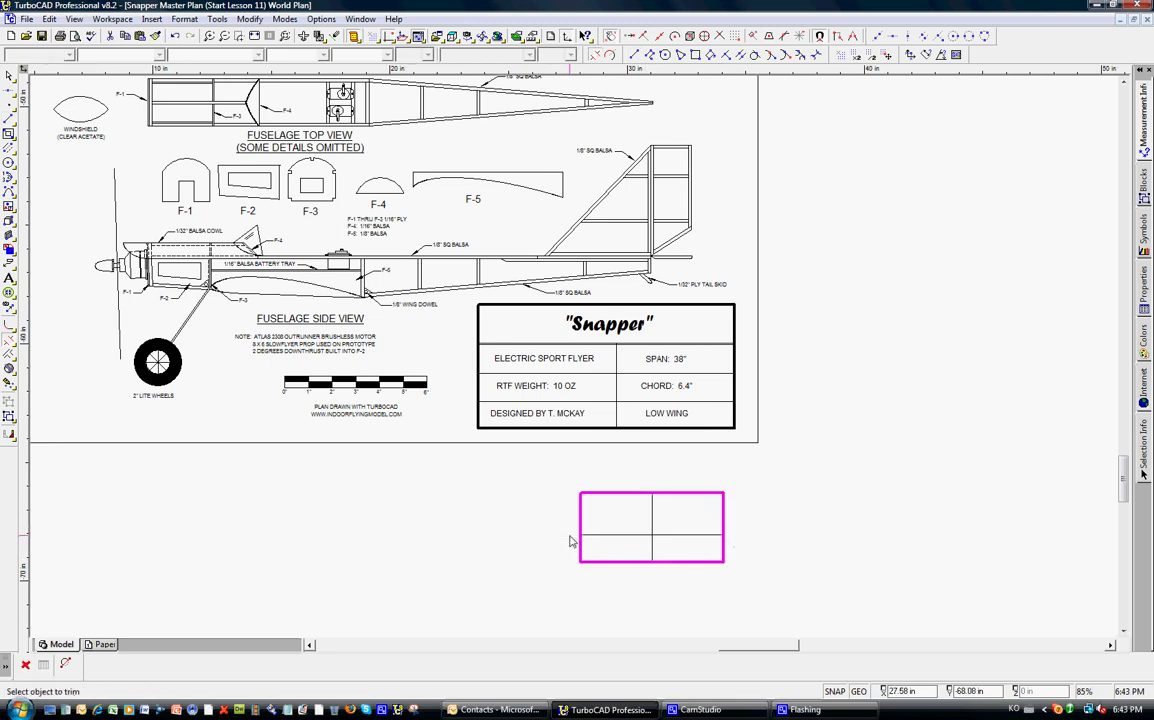
key("Escape")
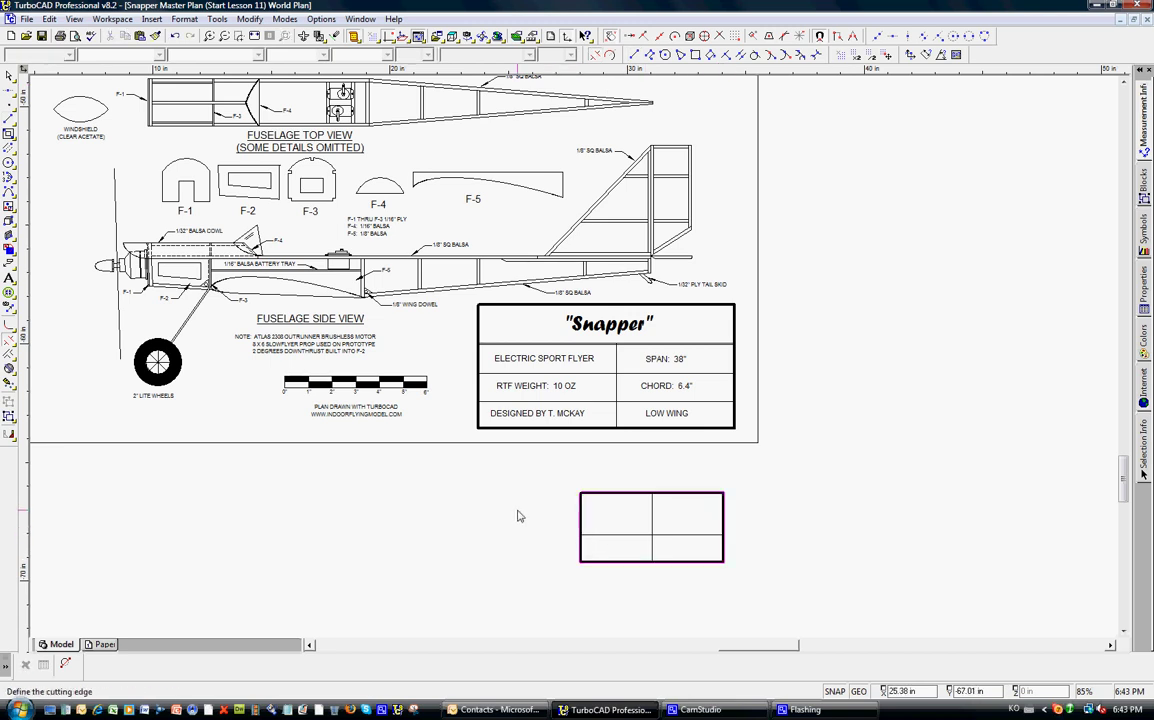
Place the text TEST in the box's upper-left cell
left_click(9, 278)
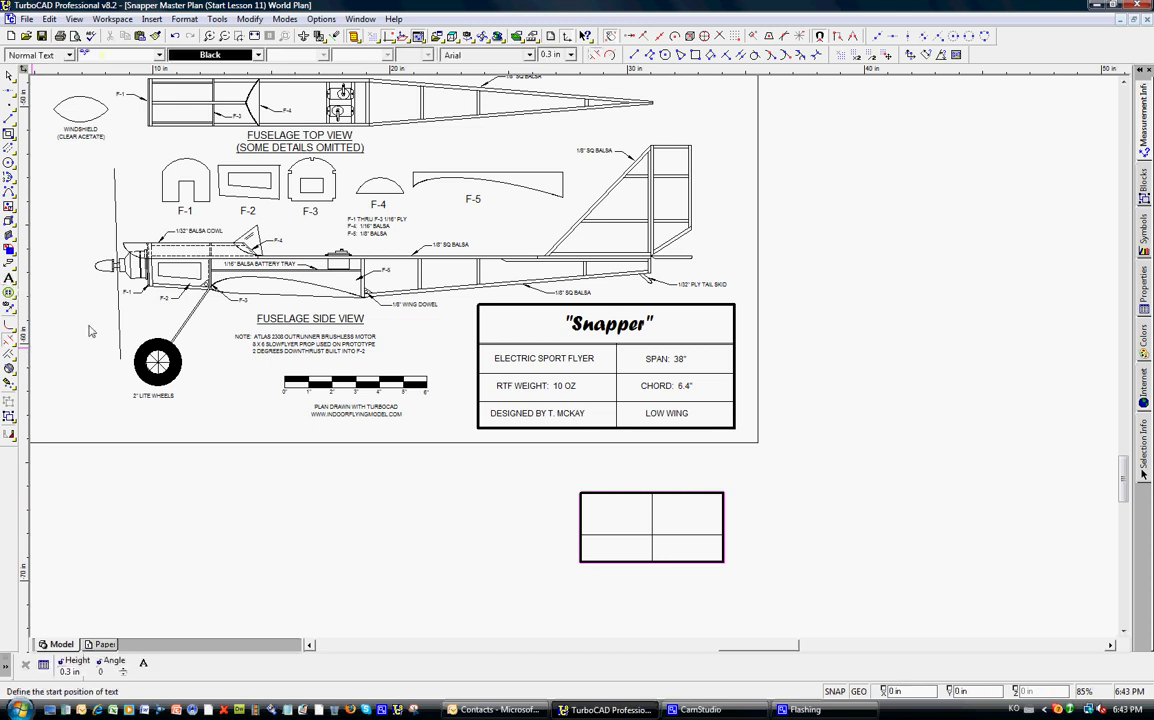
scroll(646, 556, "up", 2)
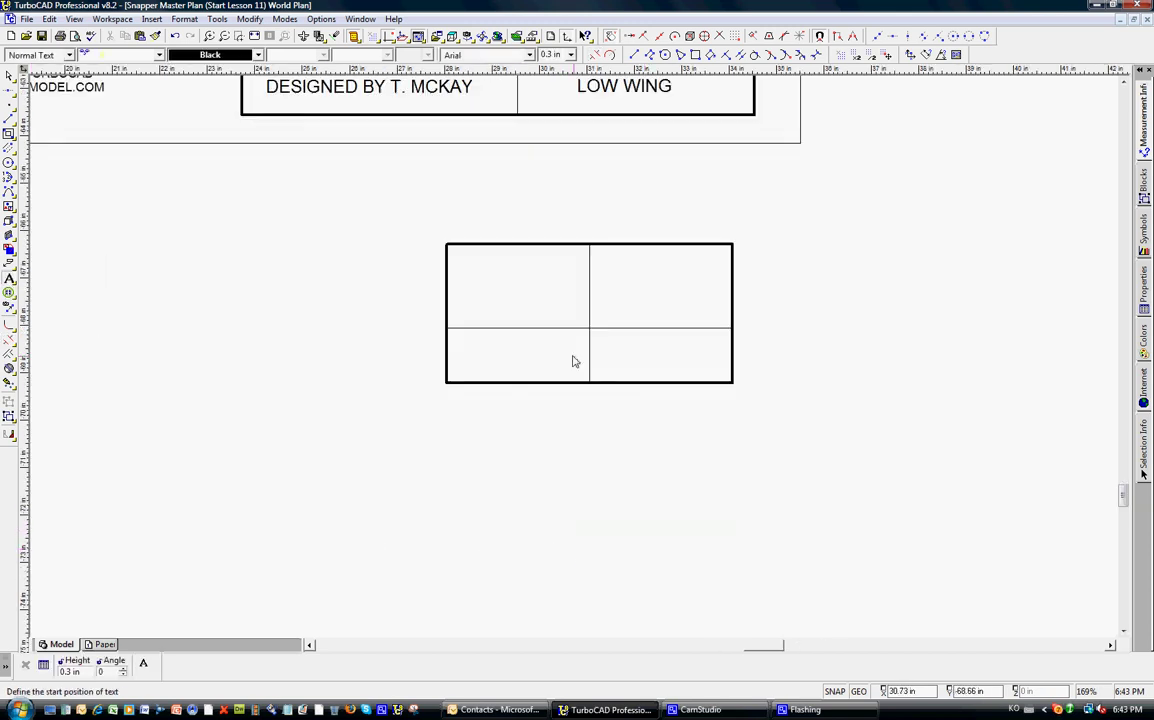
left_click(523, 296)
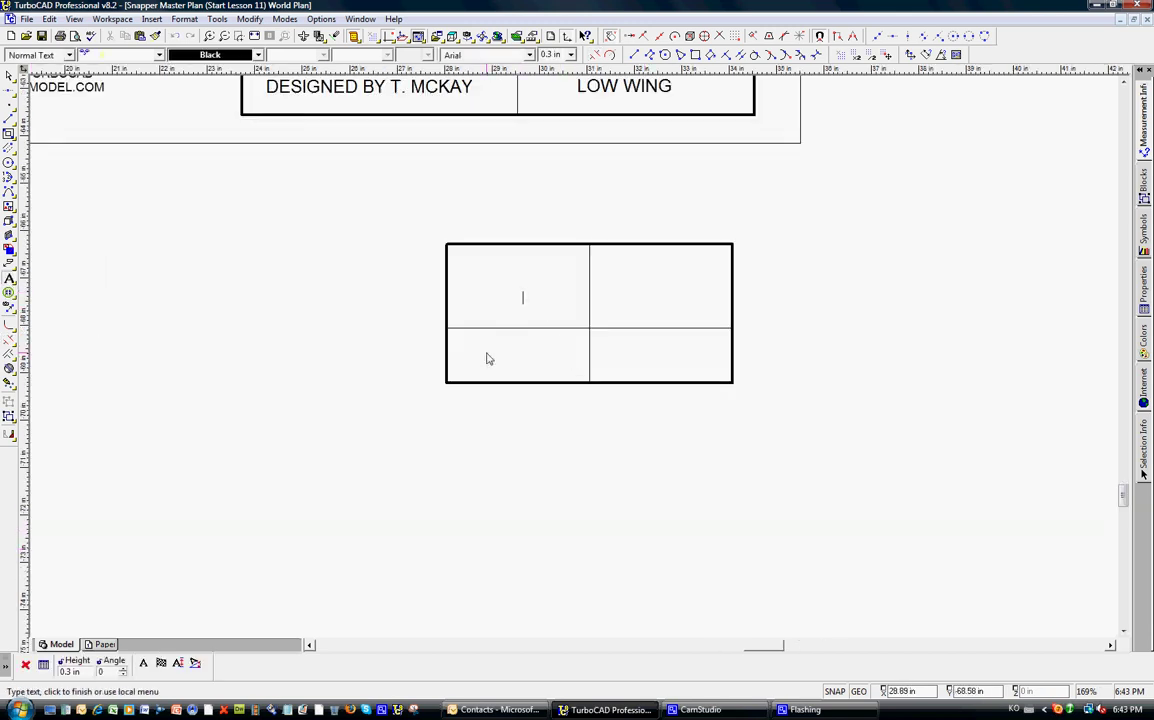
type("TEST")
left_click(8, 77)
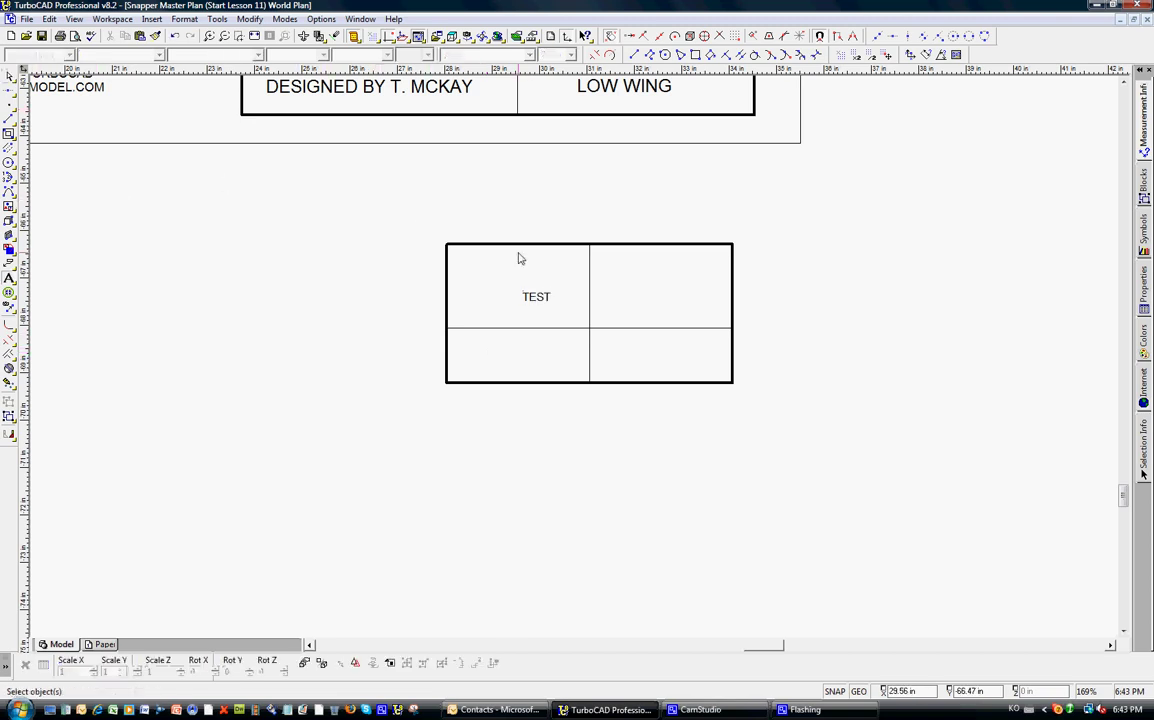
Set the TEST text height to 0.5 in and nudge it up-left in its cell
double_click(535, 300)
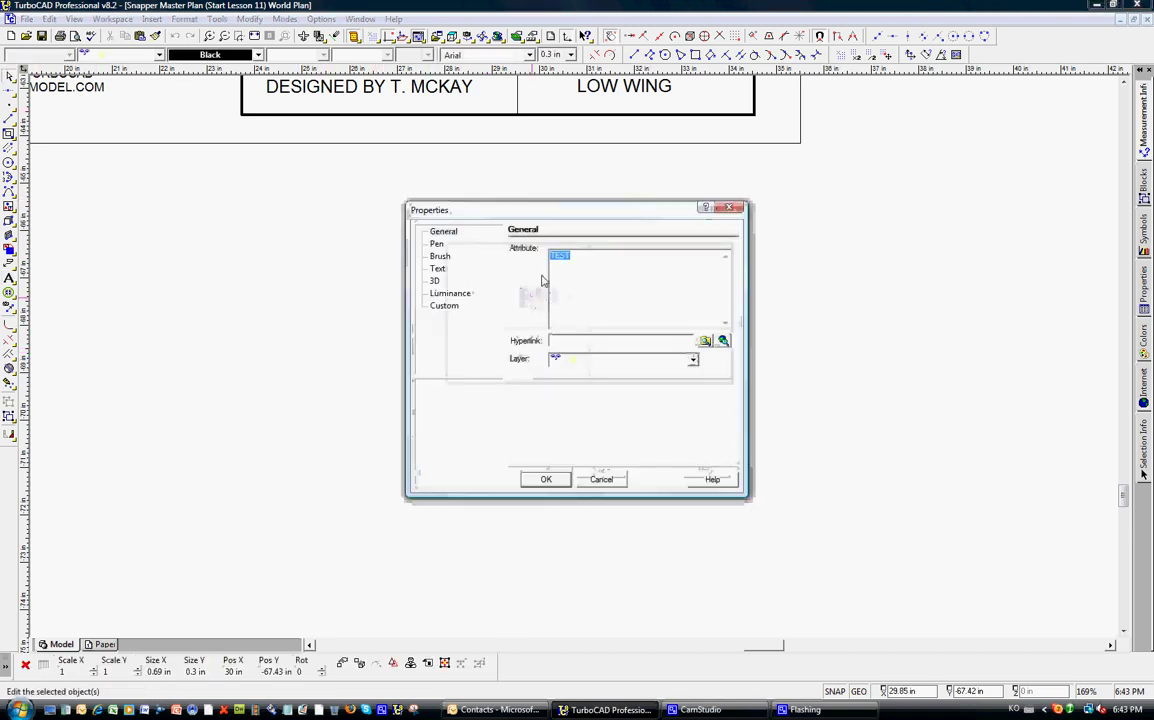
left_click(437, 269)
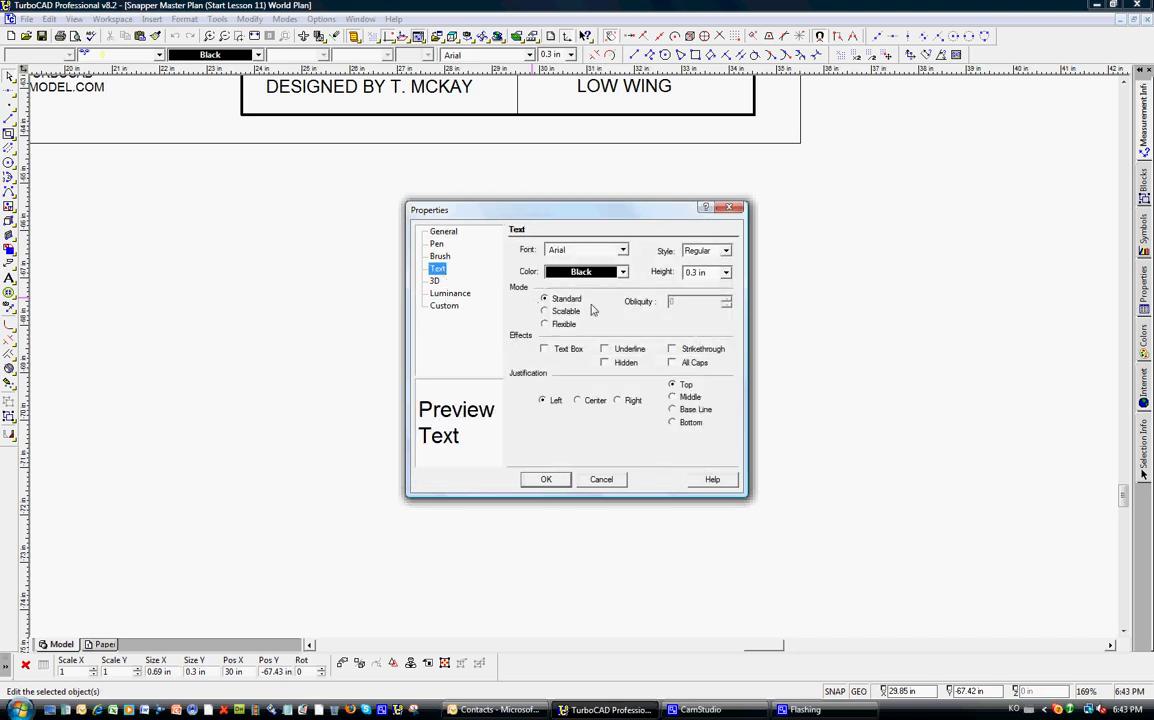
double_click(697, 273)
left_click(549, 481)
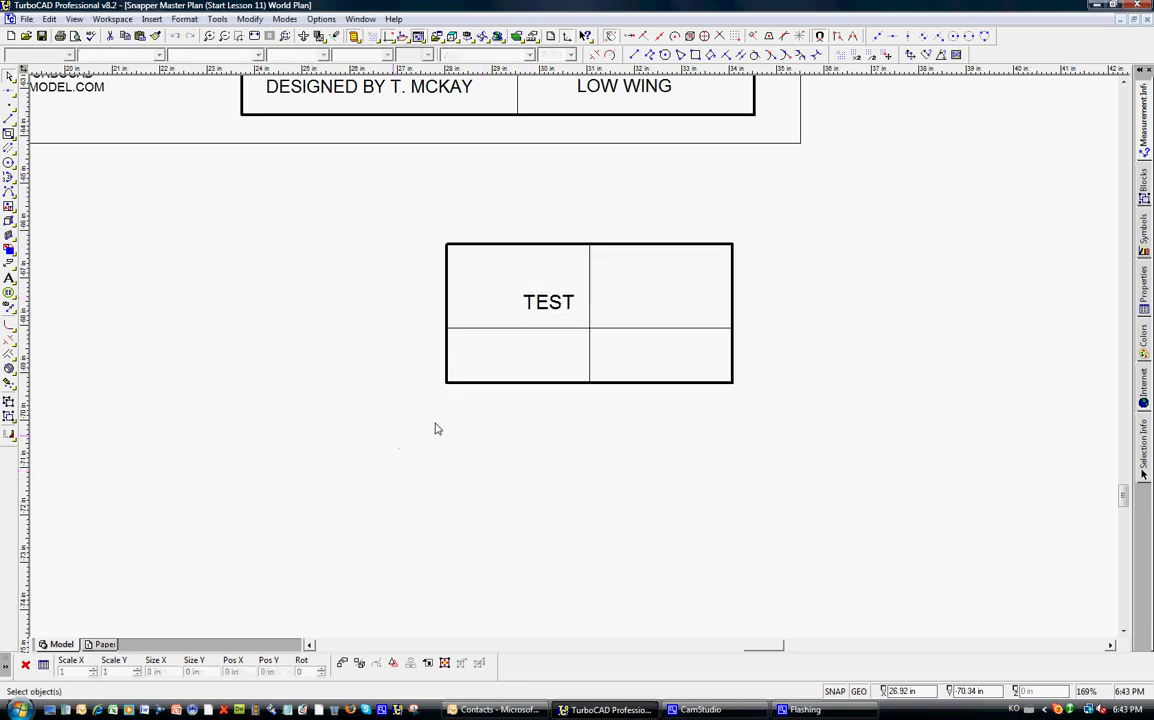
left_click_drag(551, 305, 526, 296)
left_click(483, 294)
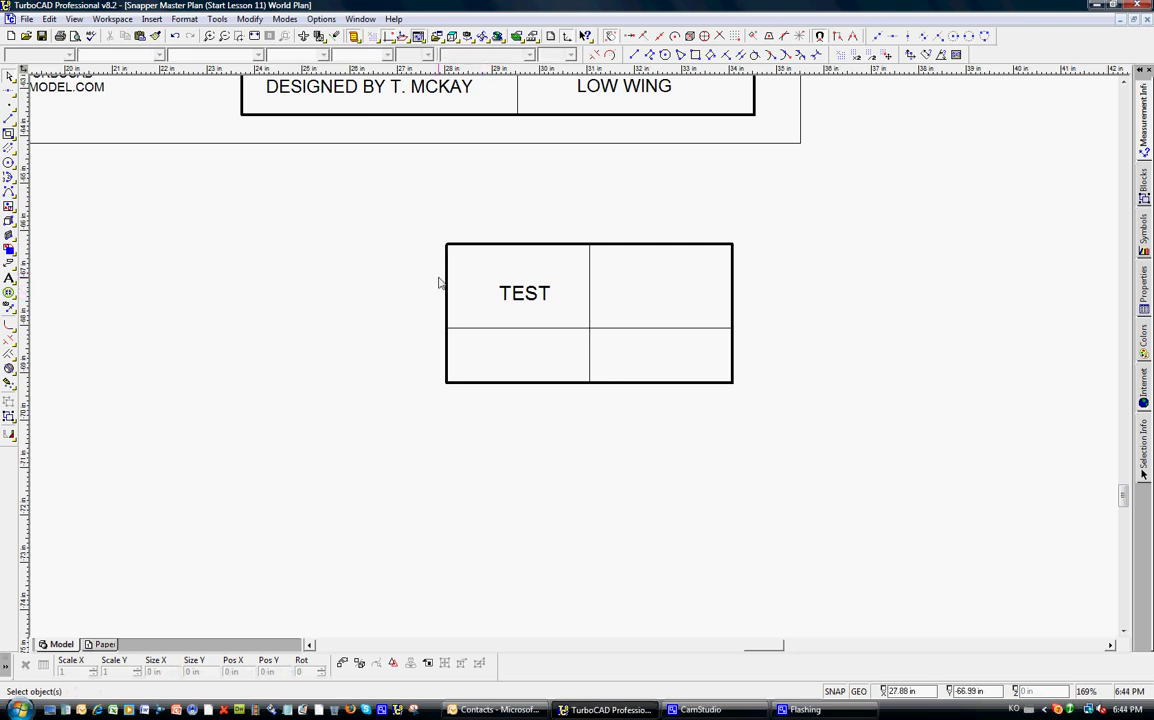
Move the four-cell box down and left, then undo the move
left_click(448, 288)
left_click(590, 313)
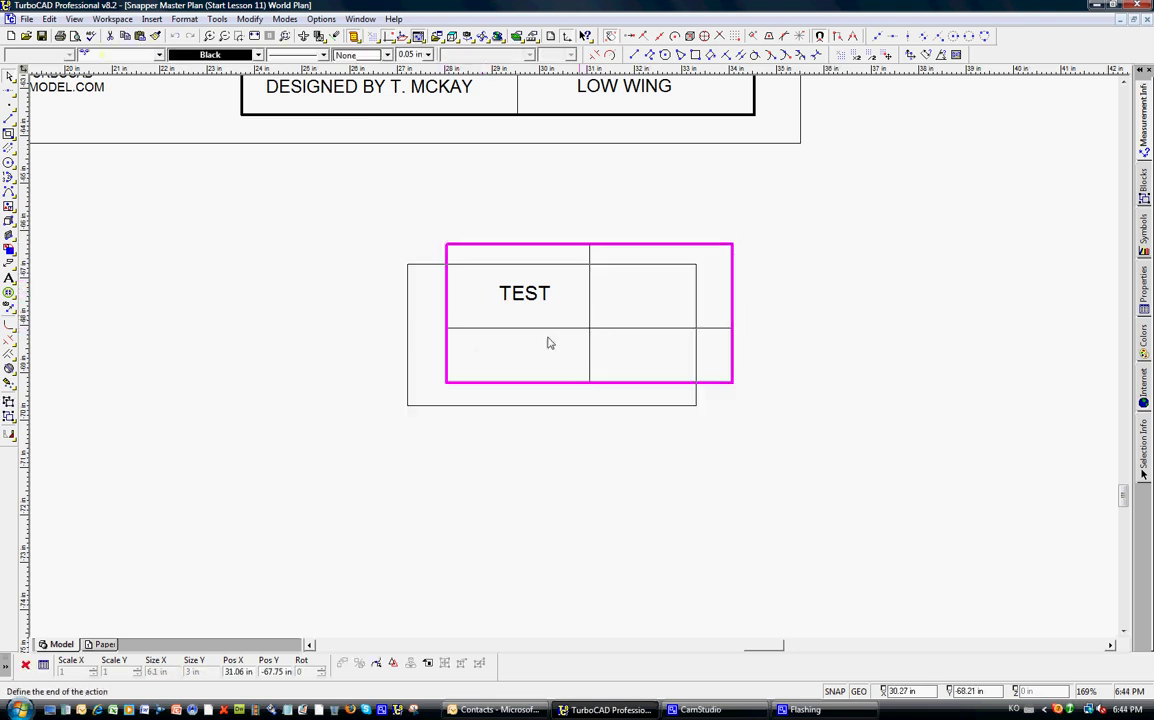
left_click(421, 407)
left_click(290, 250)
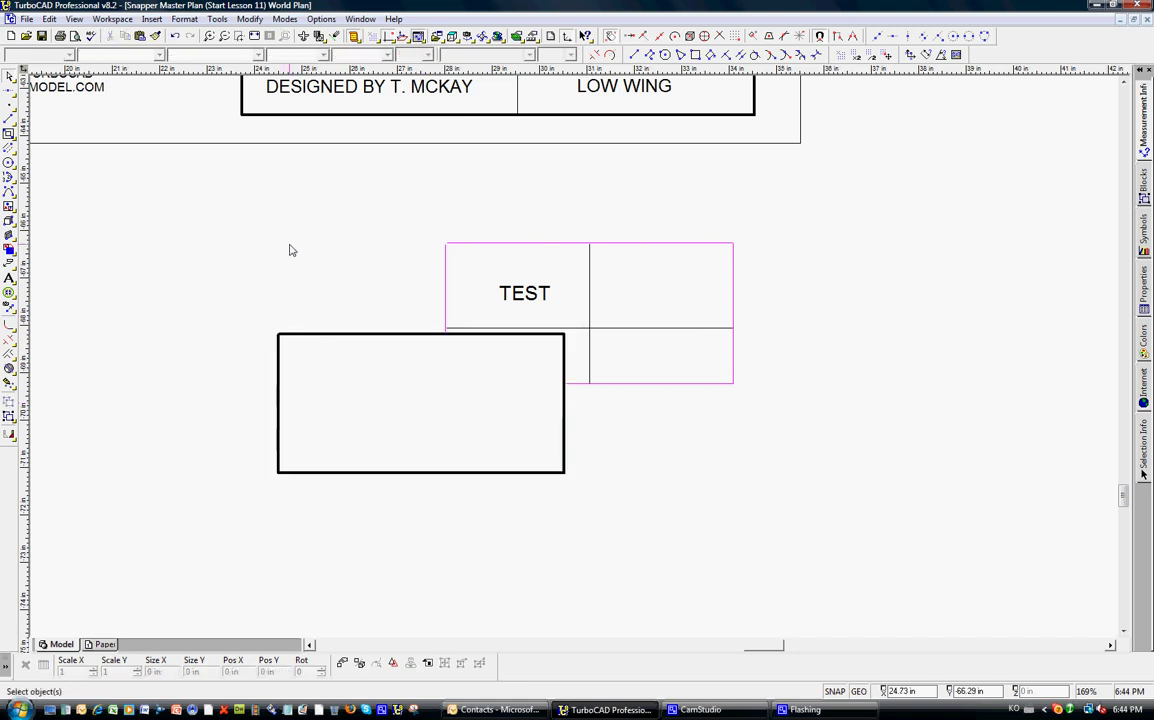
left_click(175, 36)
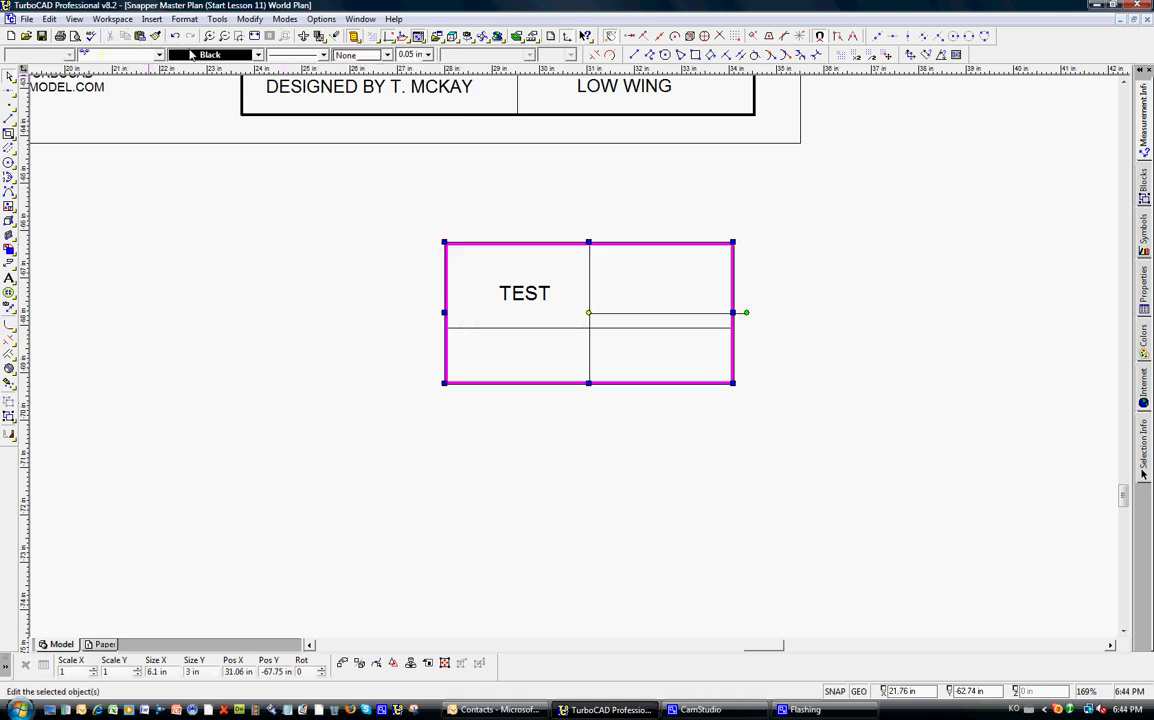
Group the box lines with the TEST text, move the group left, then delete it
left_click(376, 212)
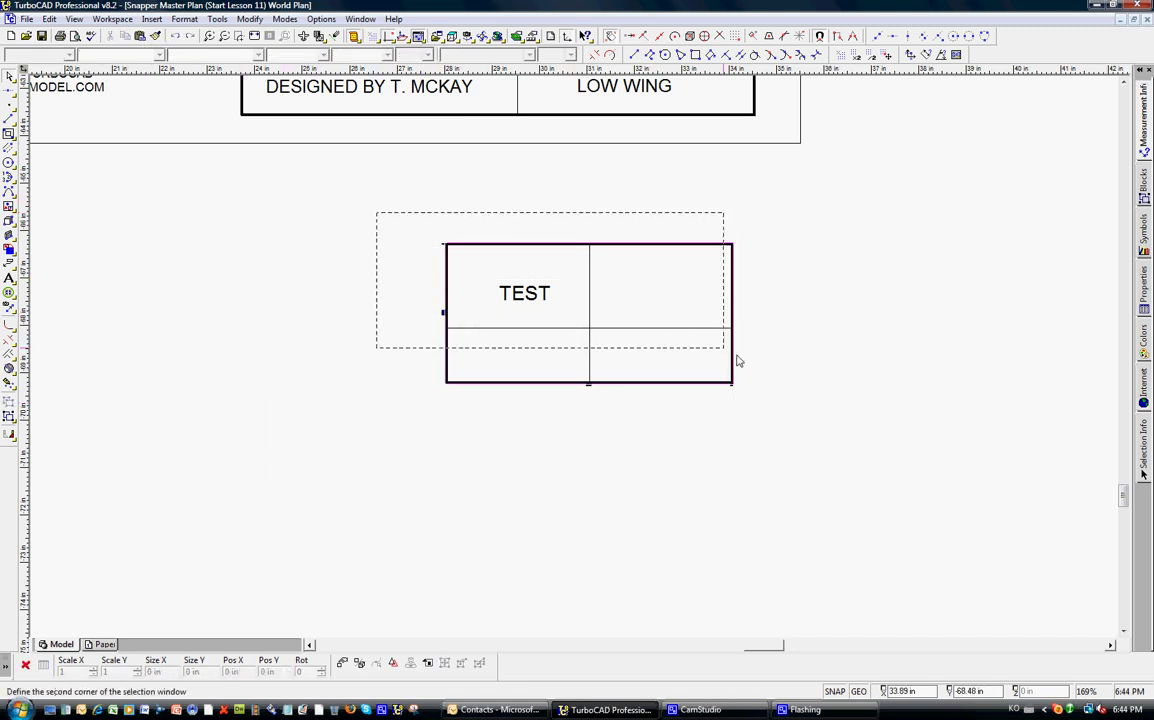
left_click(817, 425)
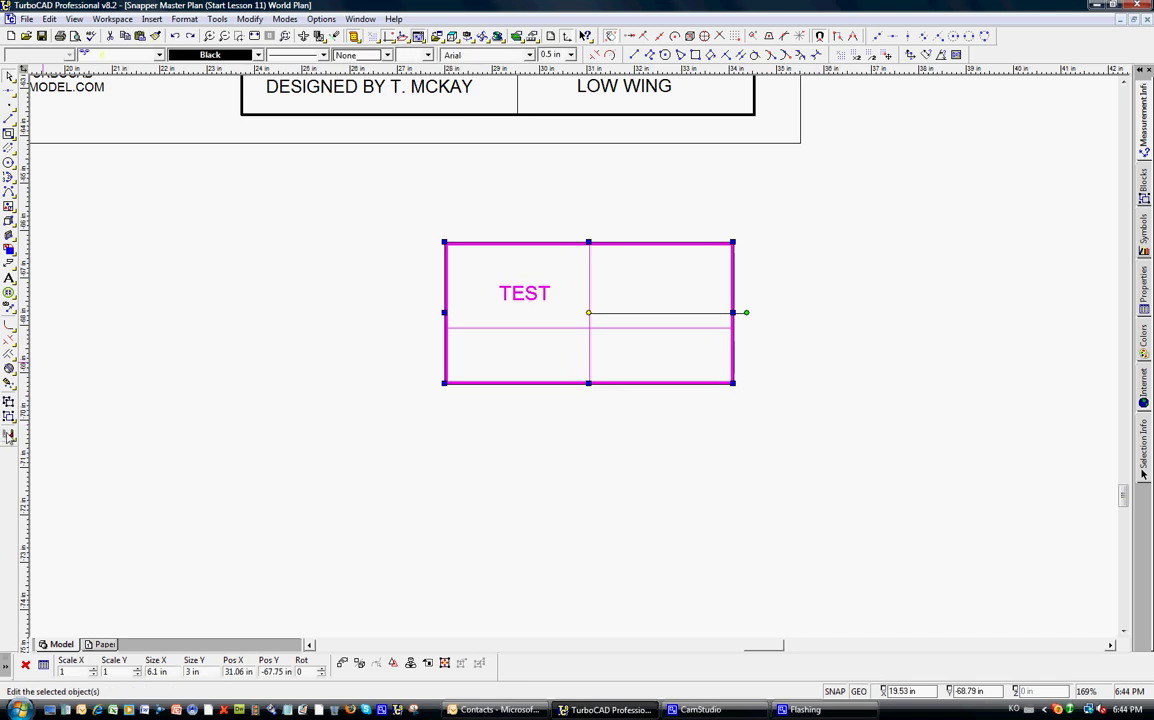
left_click(8, 374)
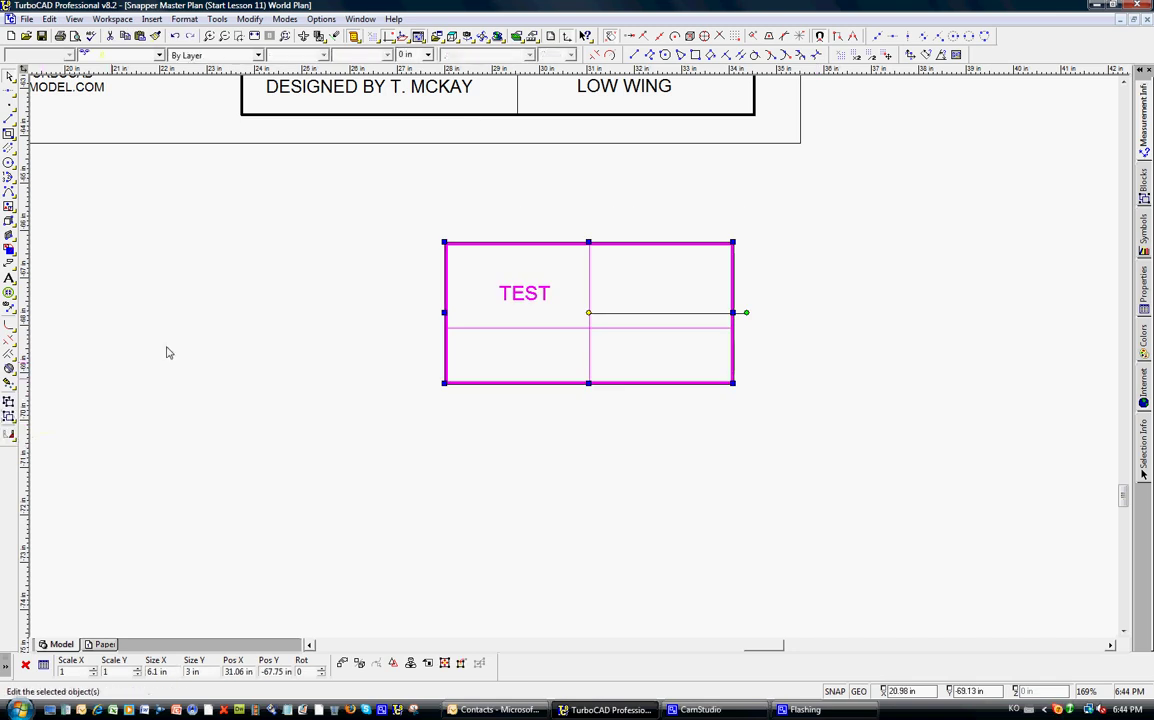
left_click(558, 336)
left_click(590, 315)
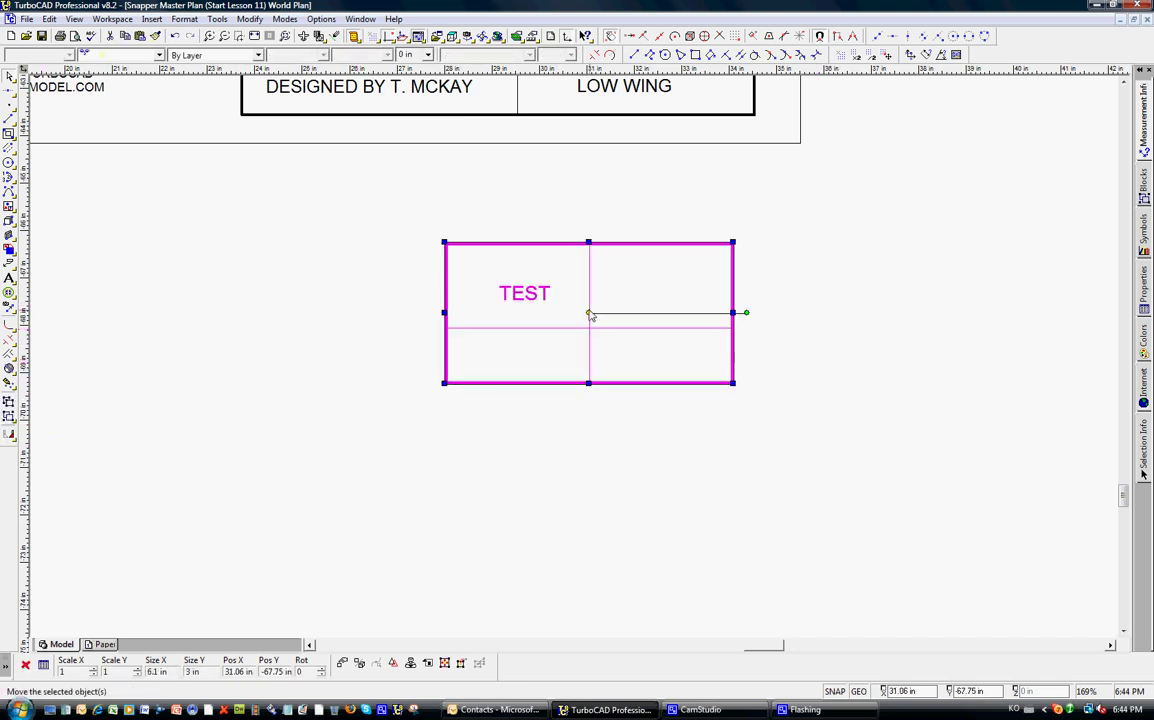
left_click_drag(590, 315, 286, 340)
left_click(395, 499)
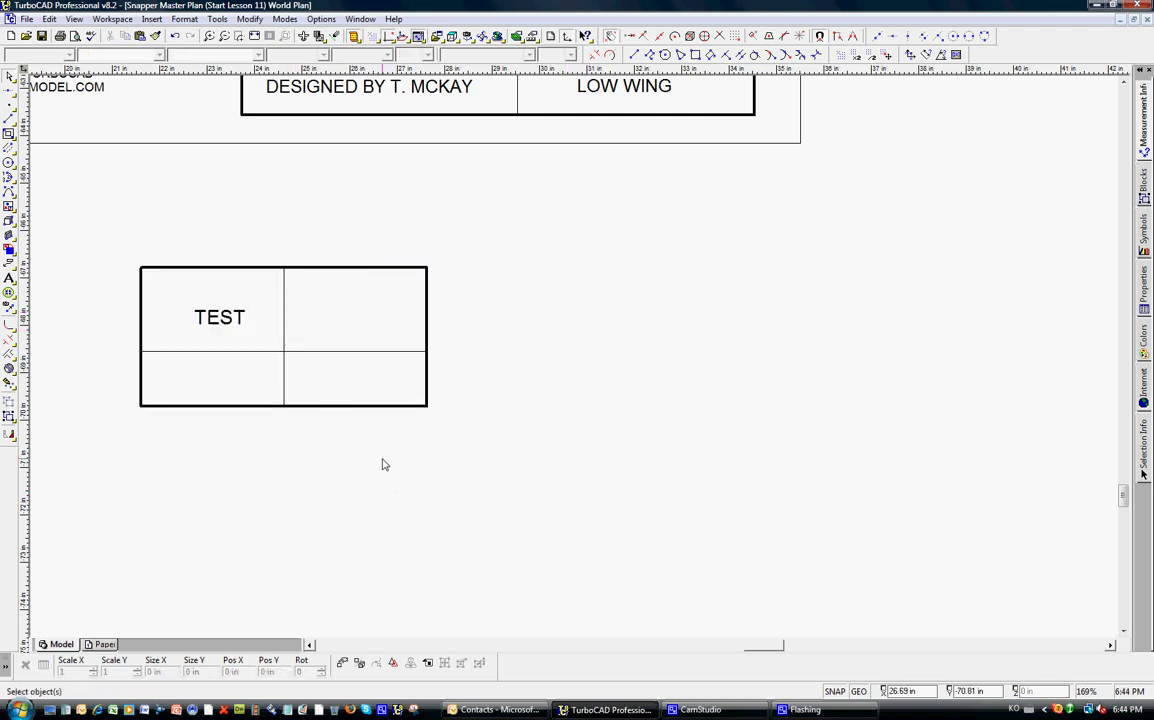
left_click_drag(98, 236, 463, 435)
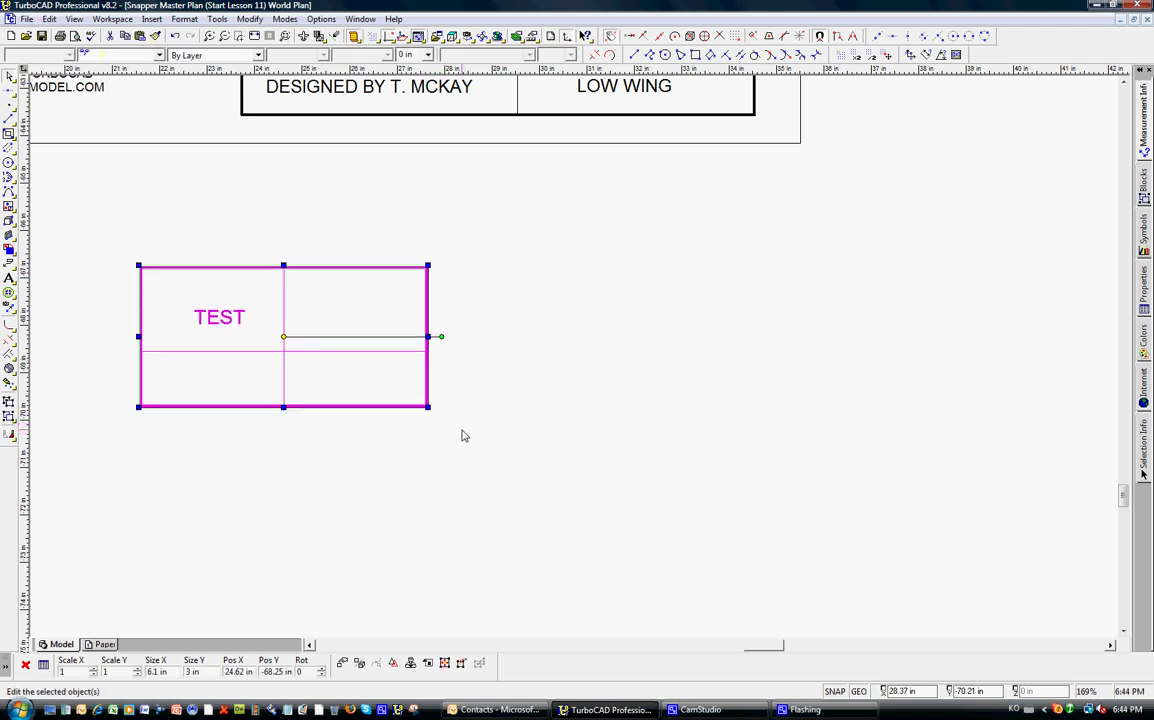
key("Delete")
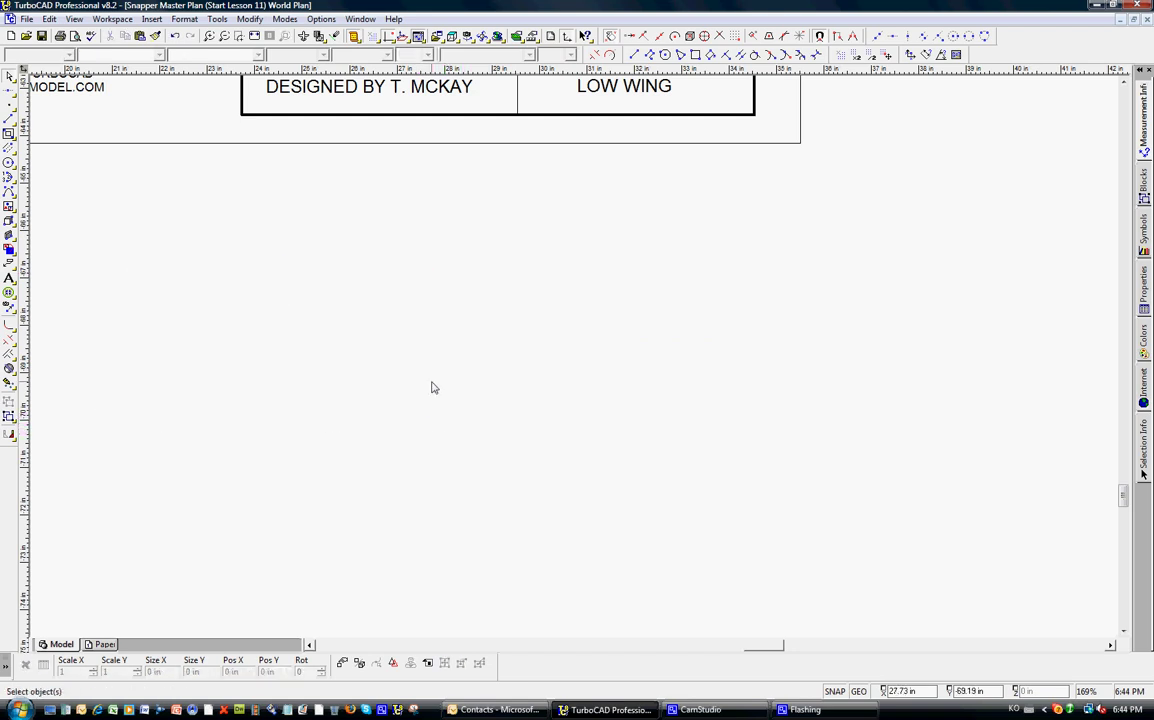
scroll(551, 322, "down", 8)
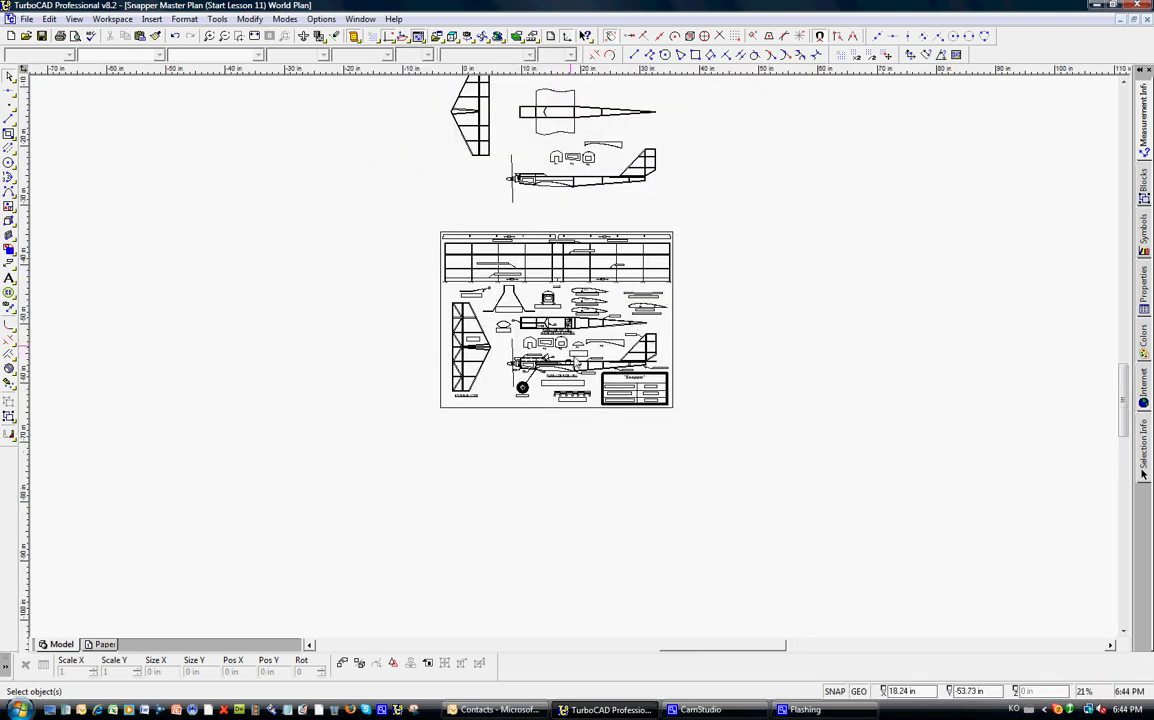
scroll(567, 335, "up", 3)
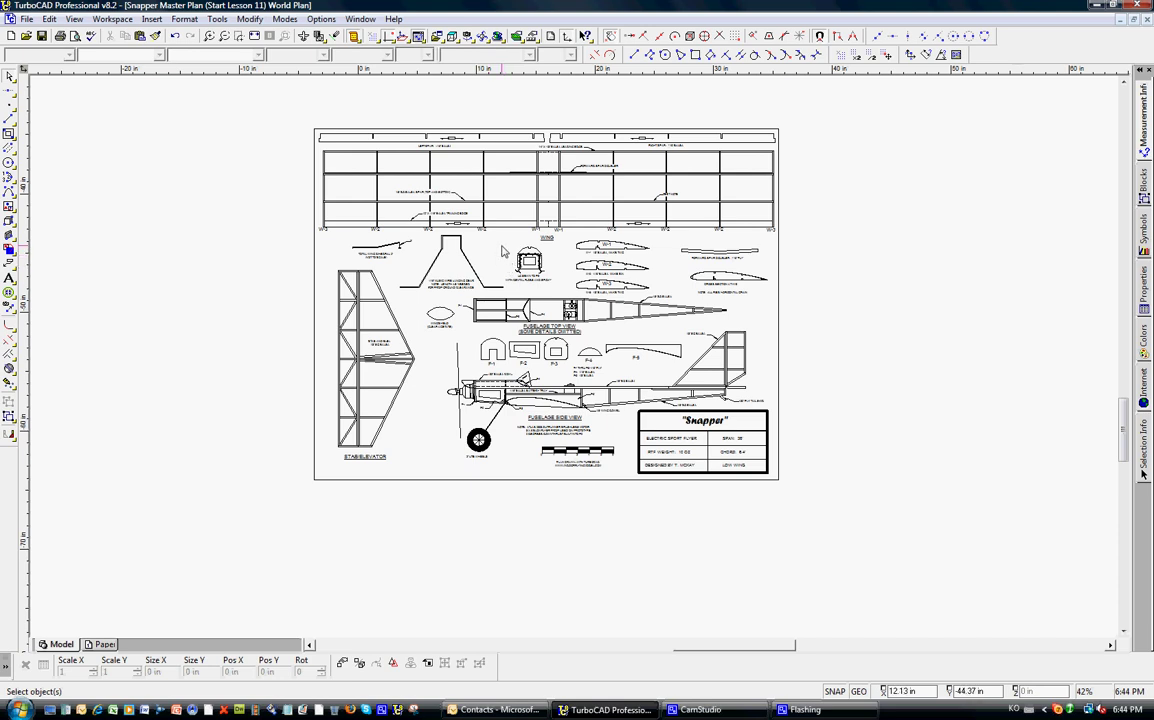
left_click(239, 38)
left_click(502, 240)
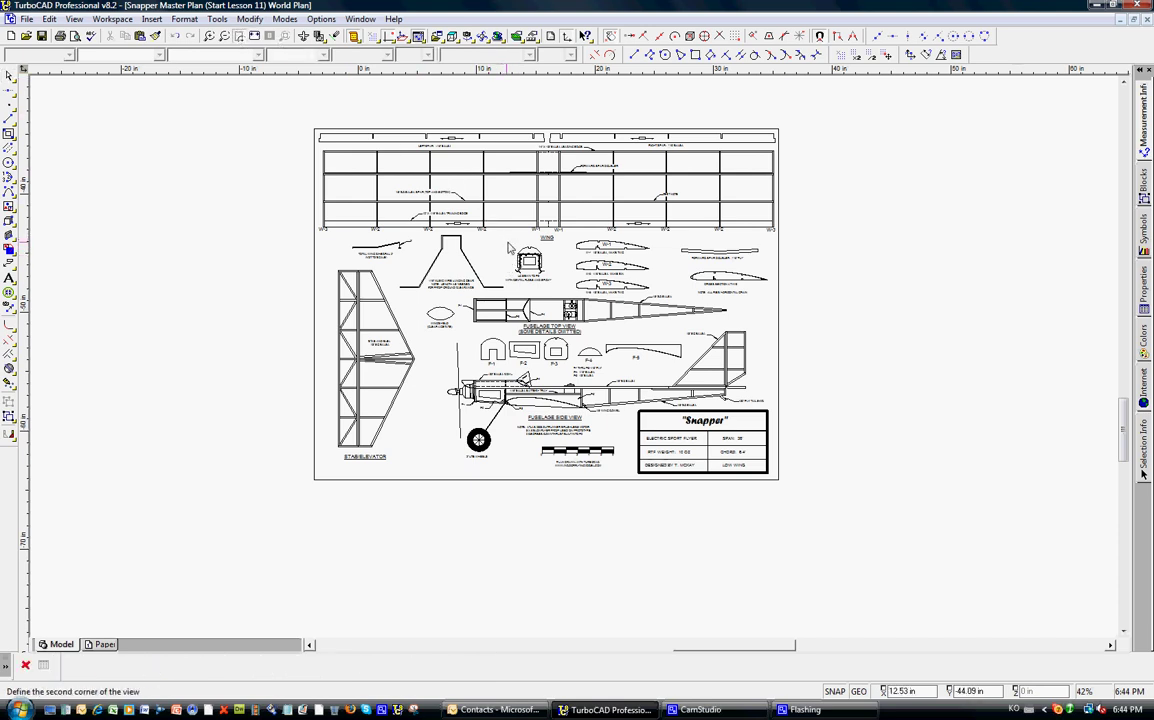
left_click(548, 283)
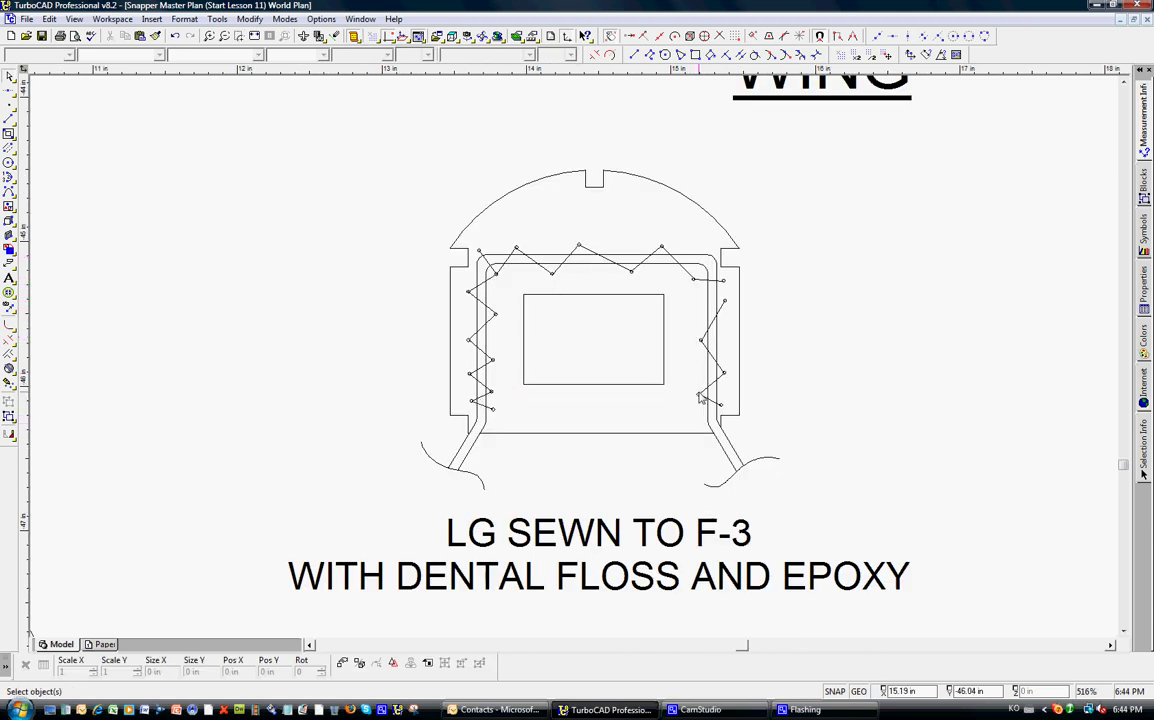
scroll(701, 399, "down", 2)
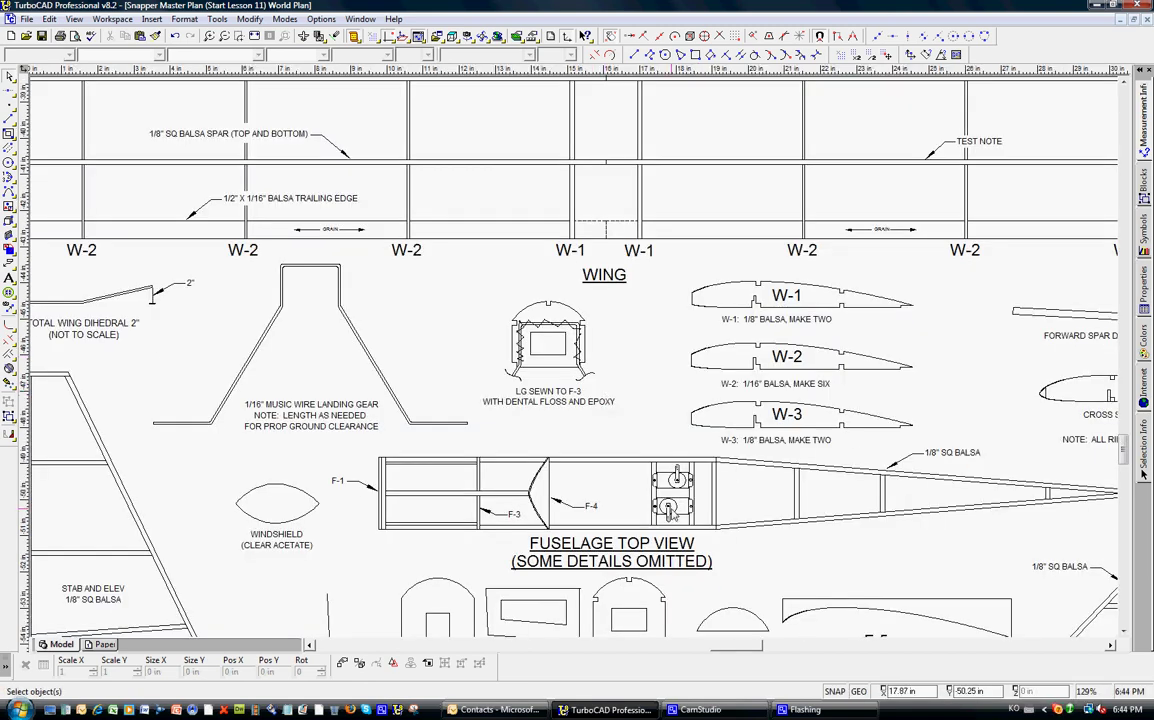
scroll(520, 327, "down", 1)
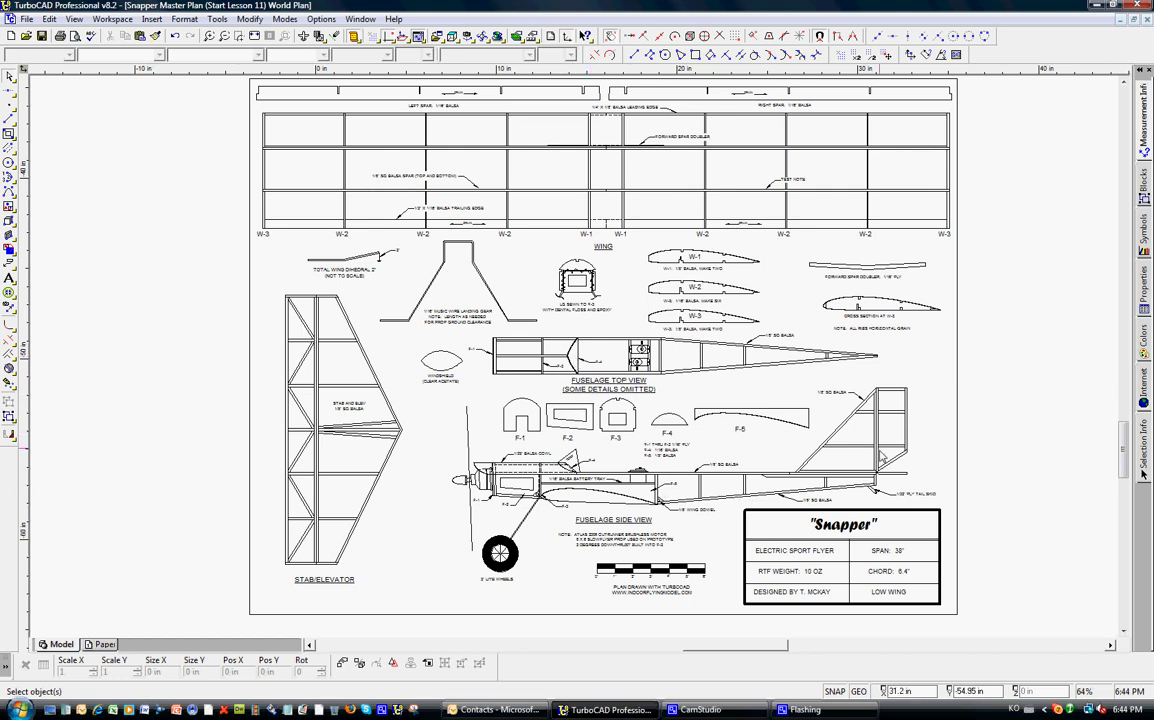
scroll(882, 442, "up", 1)
scroll(575, 362, "up", 1)
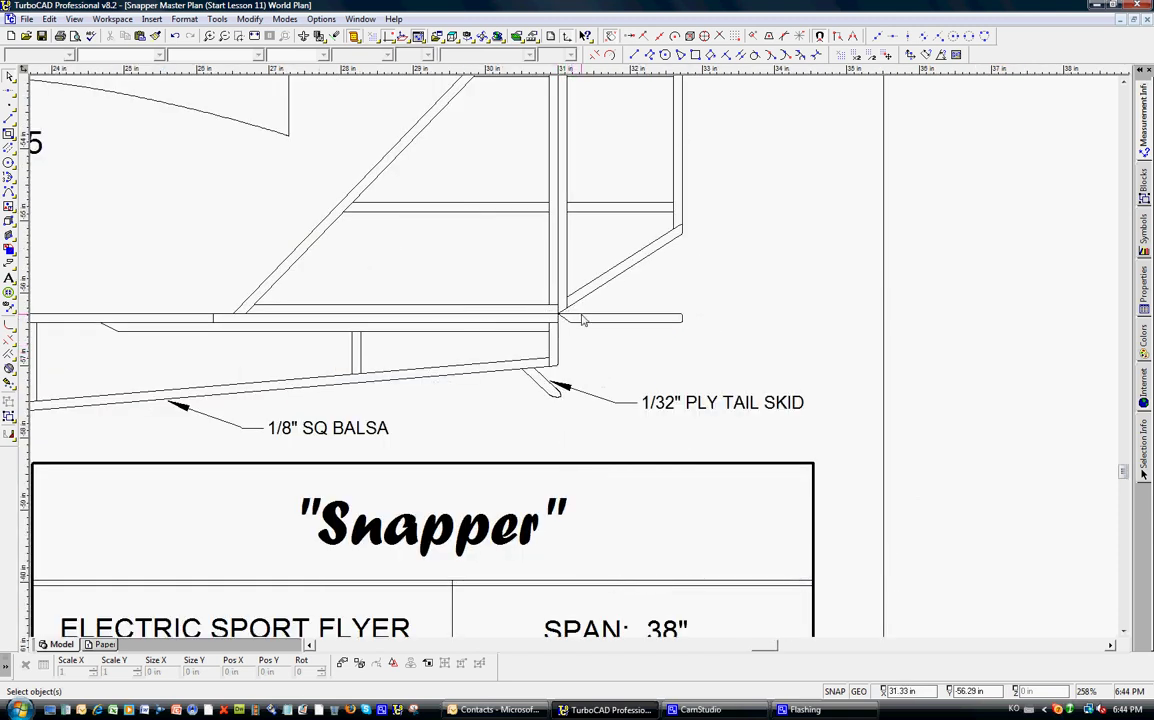
scroll(581, 338, "down", 1)
scroll(576, 360, "down", 1)
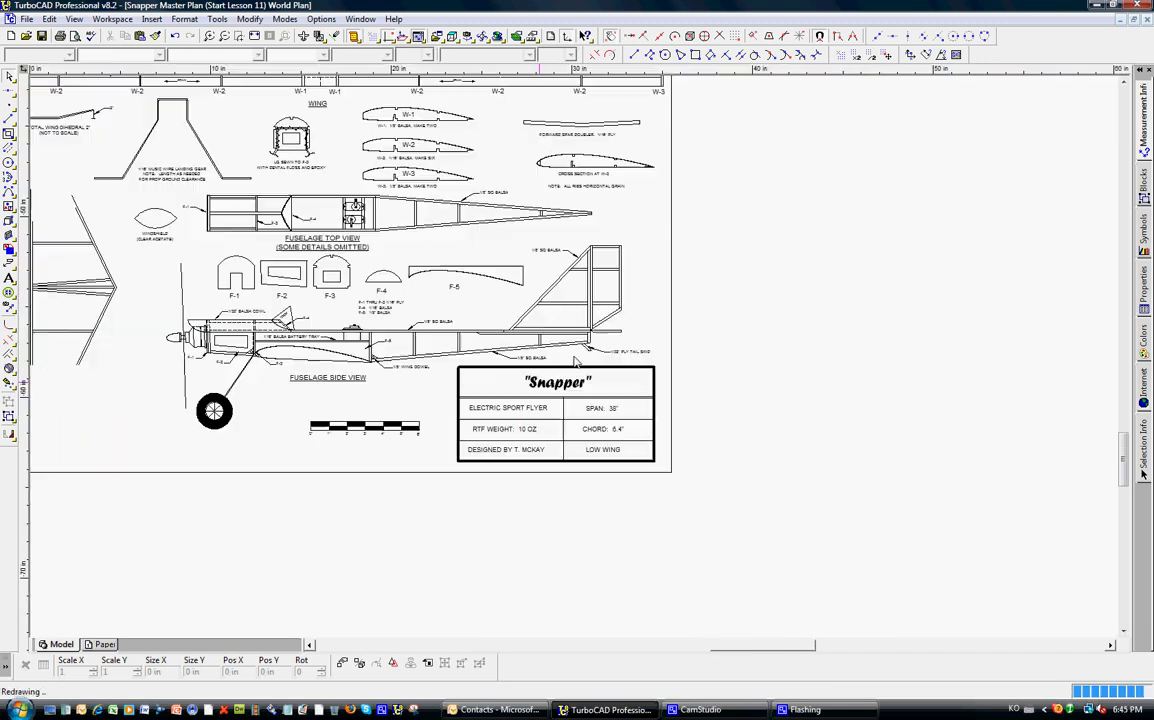
scroll(576, 363, "up", 1)
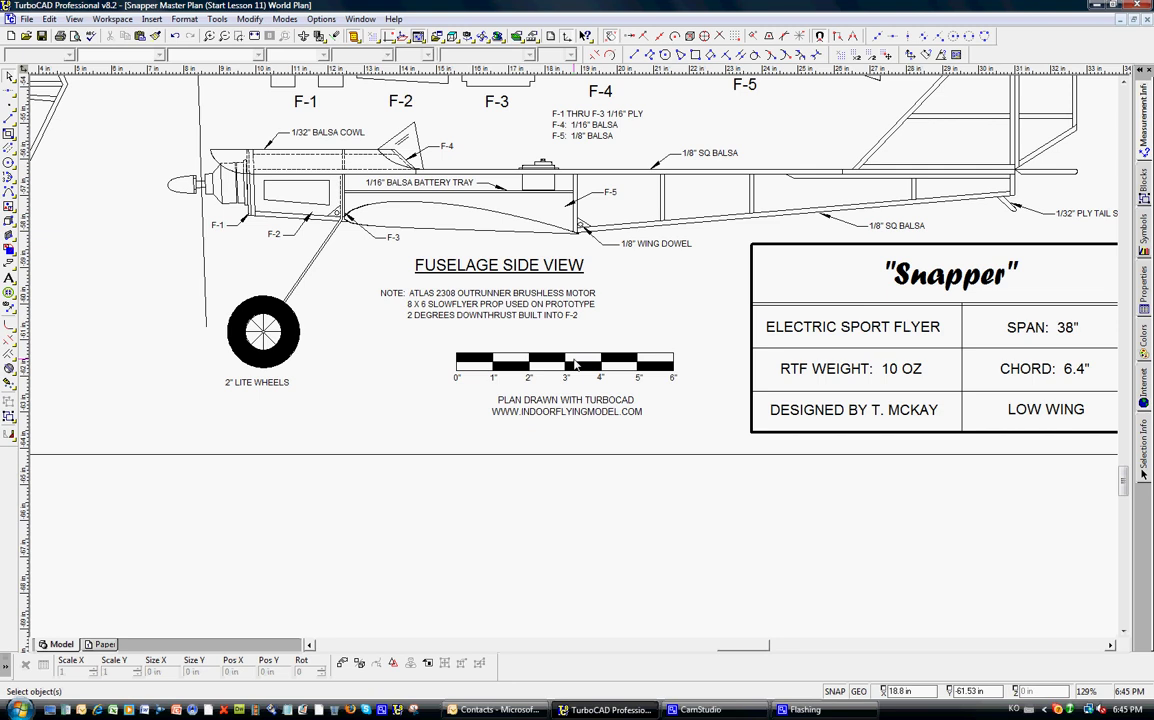
Window-select the whole Snapper plan sheet and copy it to the clipboard
scroll(574, 363, "down", 1)
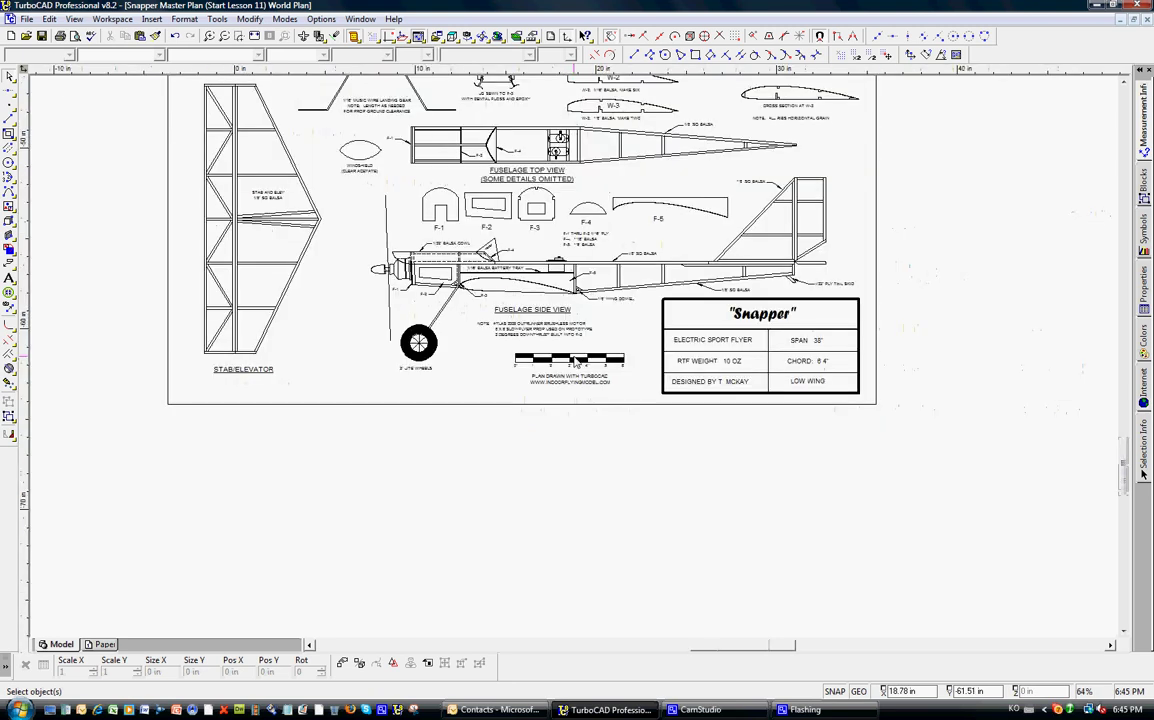
scroll(576, 364, "down", 1)
scroll(576, 364, "down", 1)
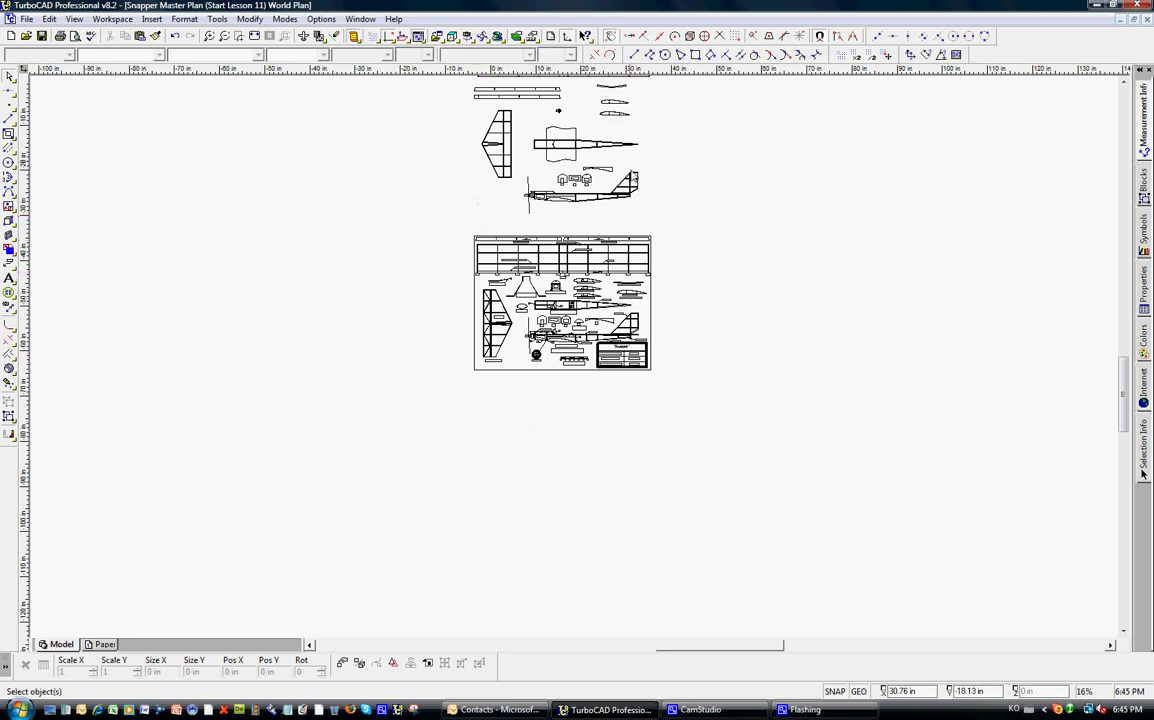
scroll(633, 560, "down", 1)
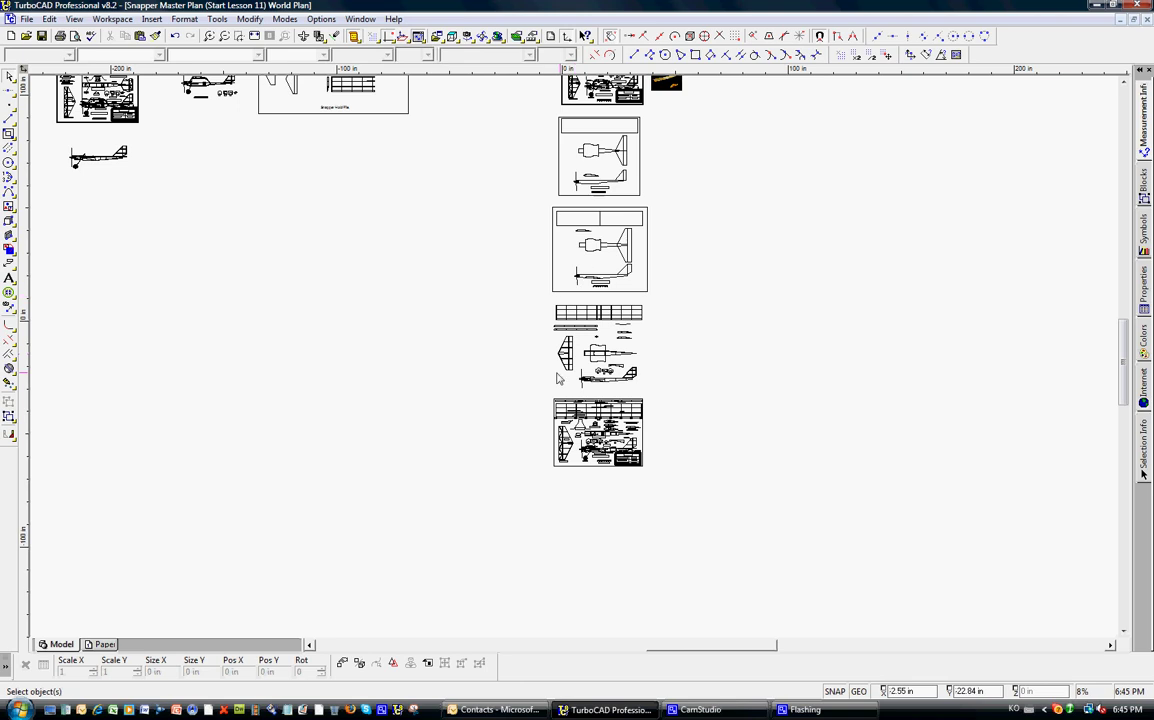
scroll(610, 440, "up", 2)
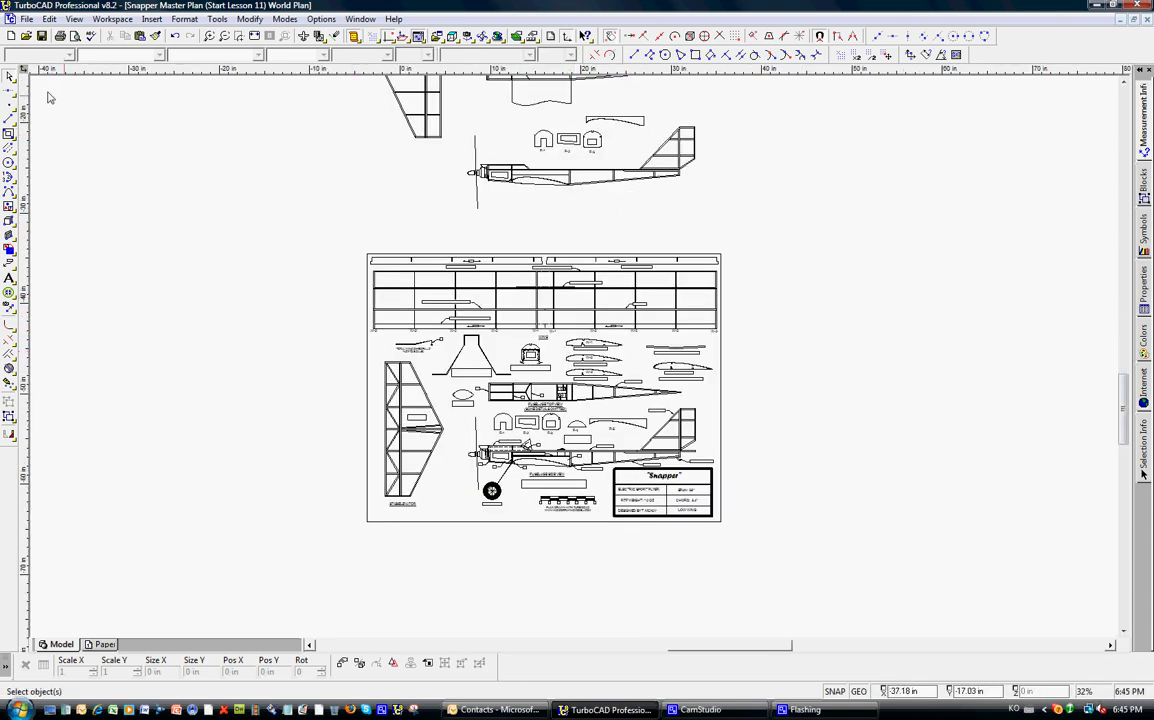
left_click(357, 254)
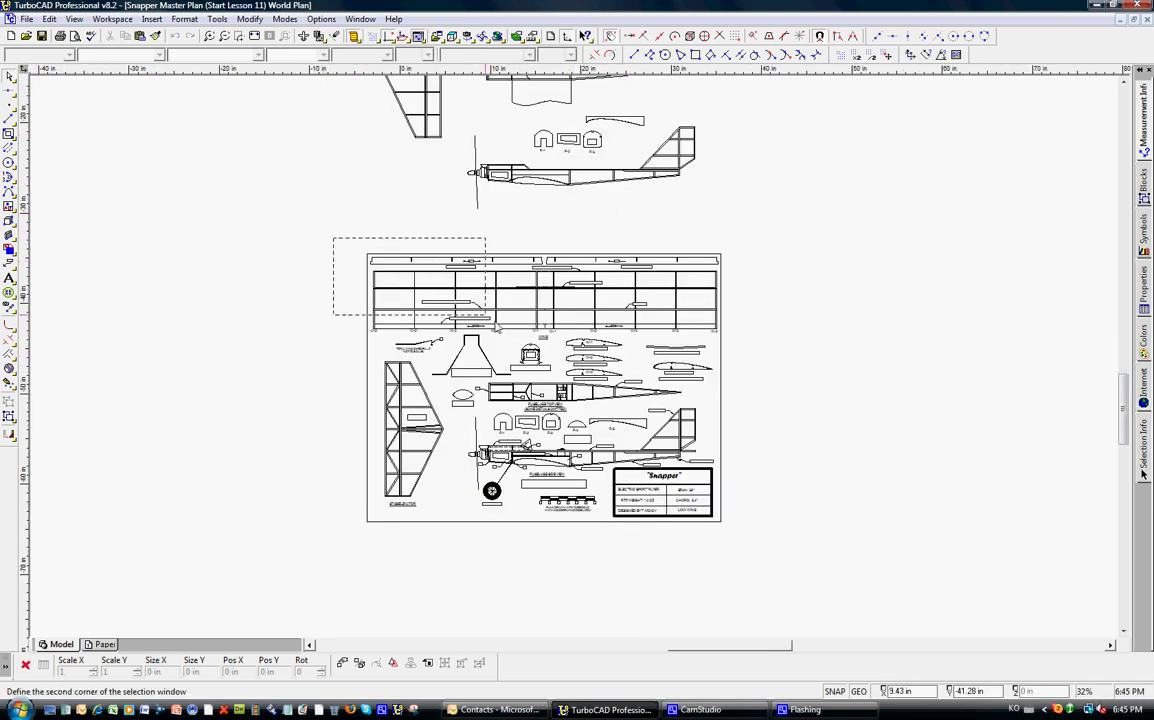
left_click(755, 553)
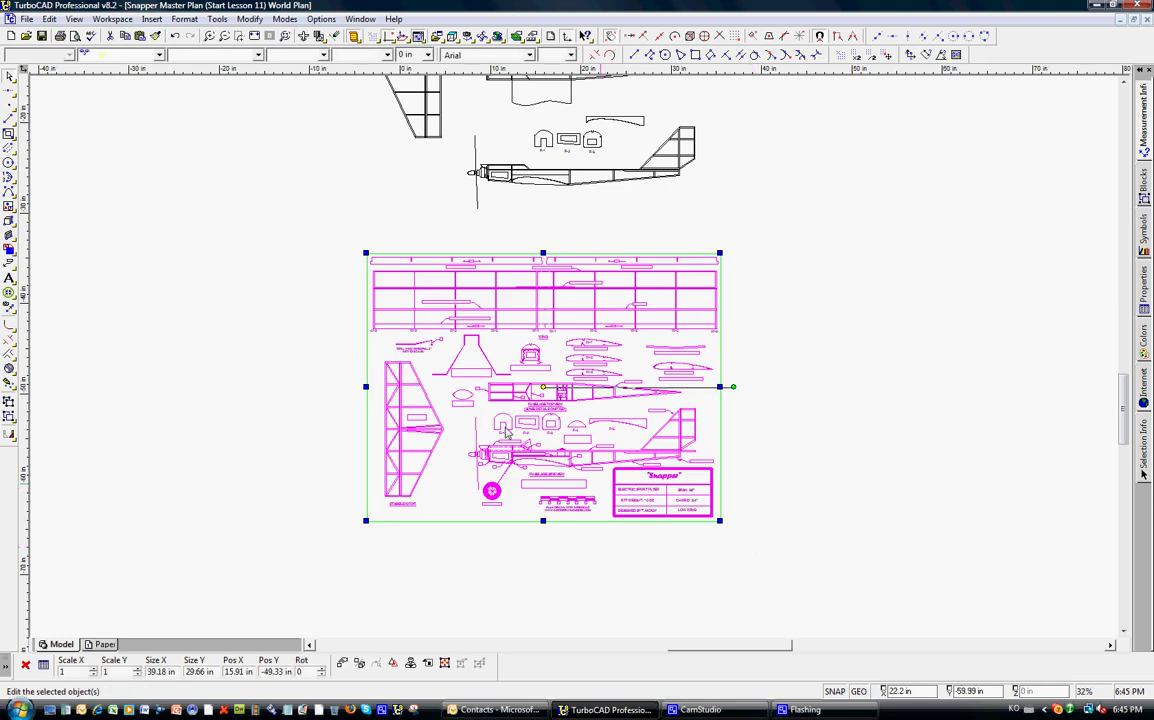
left_click(125, 37)
left_click(226, 321)
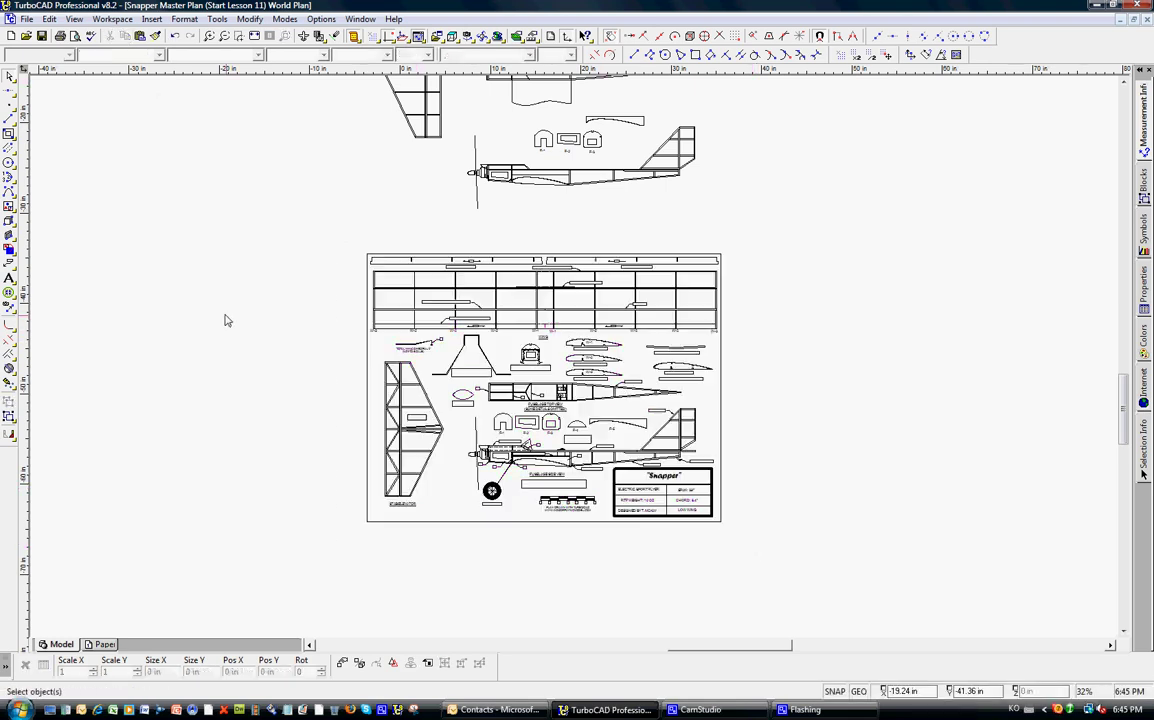
Start a new blank drawing from scratch with default settings
left_click(11, 37)
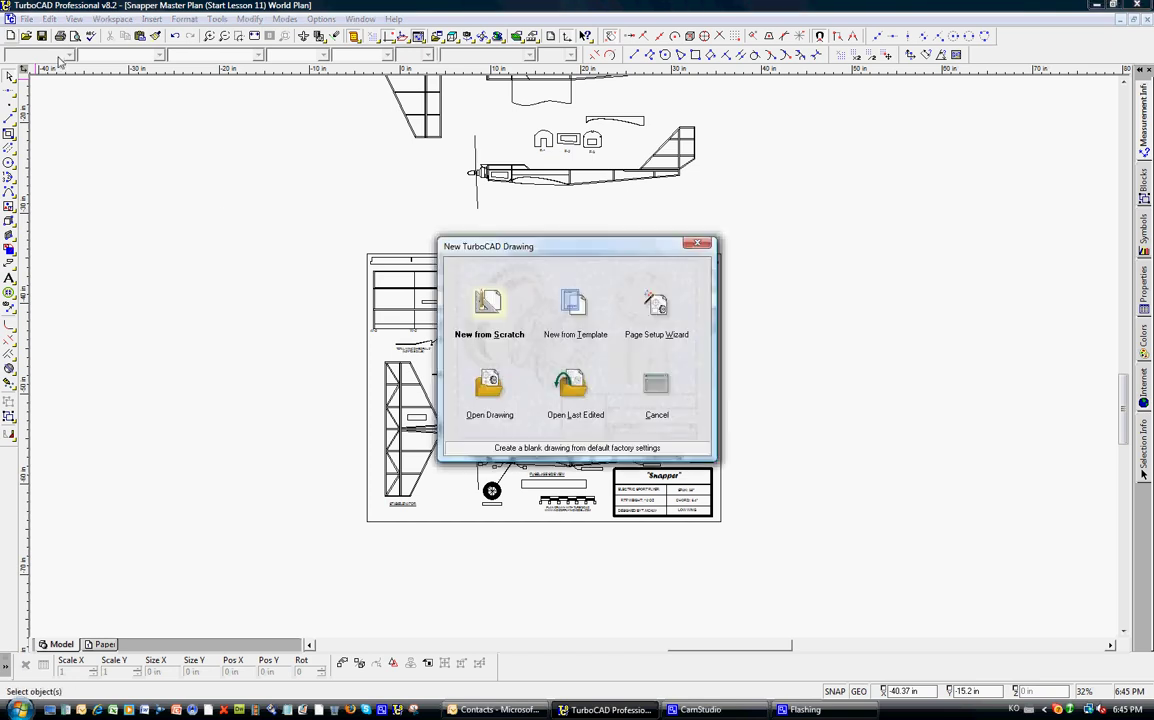
left_click(484, 310)
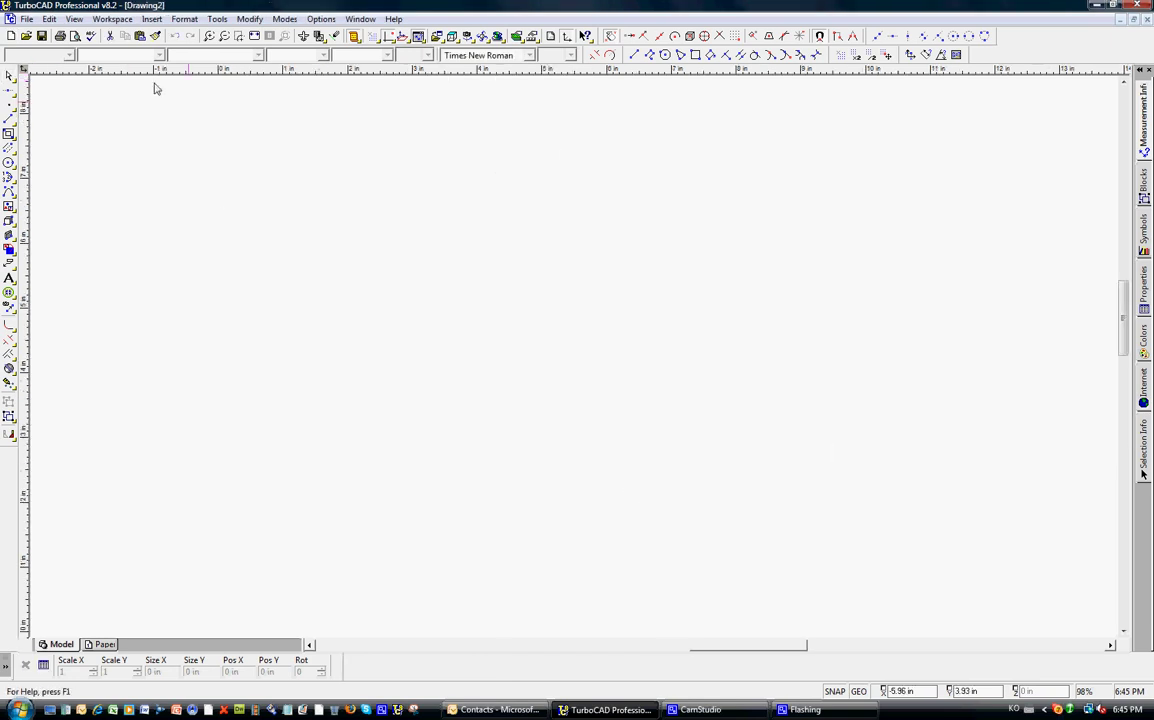
key("t")
Paste the Snapper plan with Ctrl+V into the new drawing and open File > Print
key("ctrl+v")
scroll(232, 270, "down", 3)
left_click(129, 272)
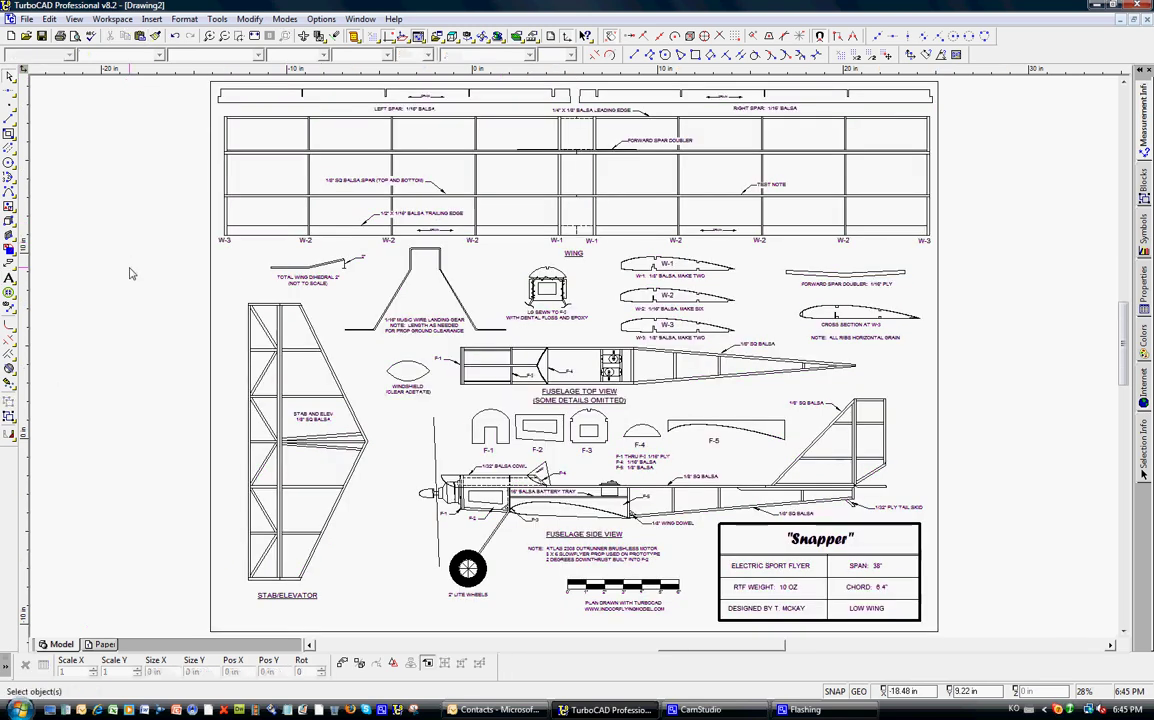
scroll(577, 360, "down", 2)
scroll(582, 365, "up", 2)
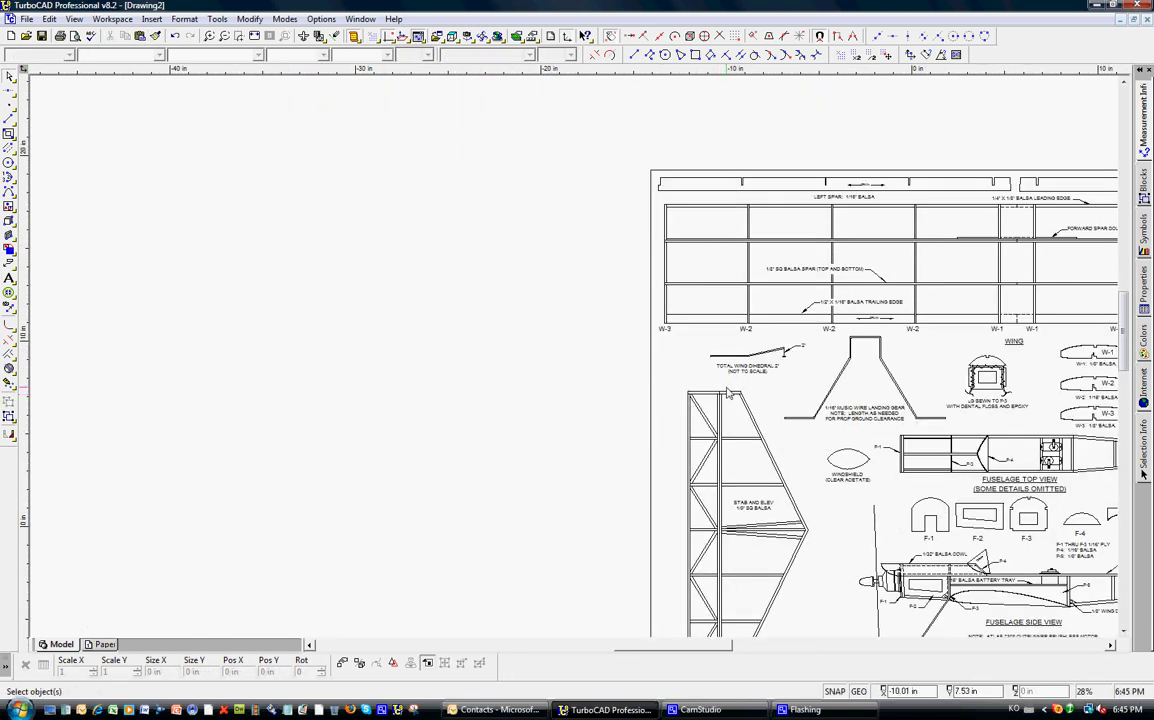
scroll(660, 355, "down", 2)
scroll(575, 360, "up", 2)
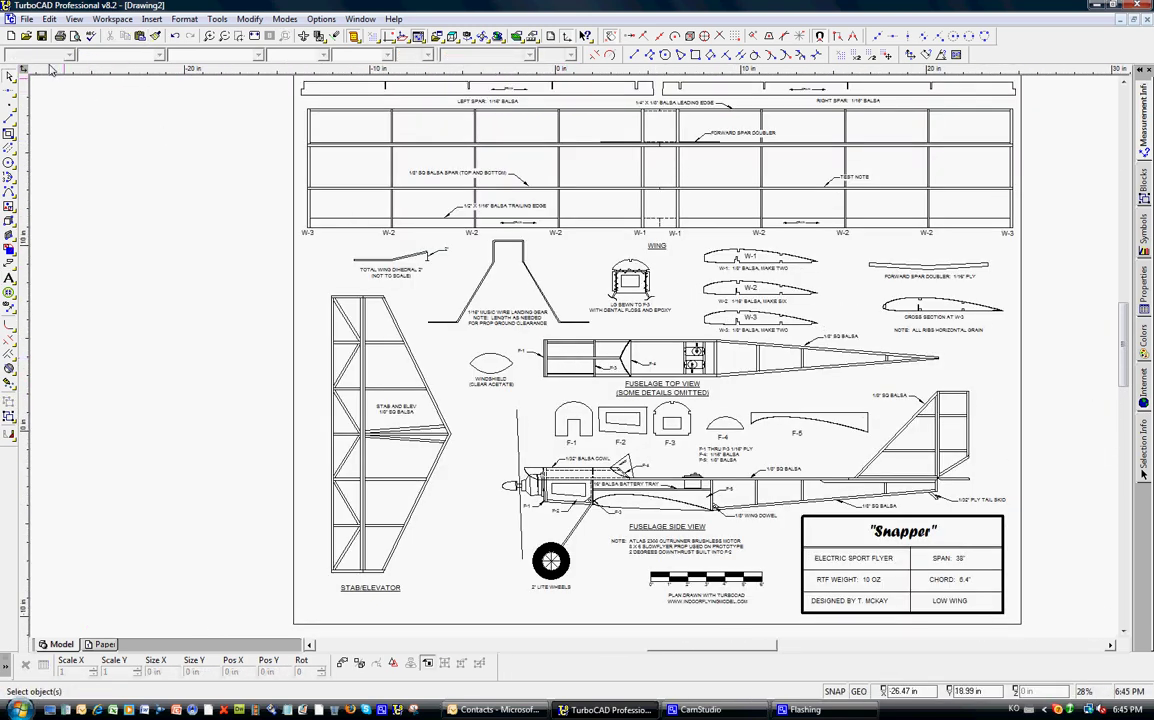
left_click(26, 19)
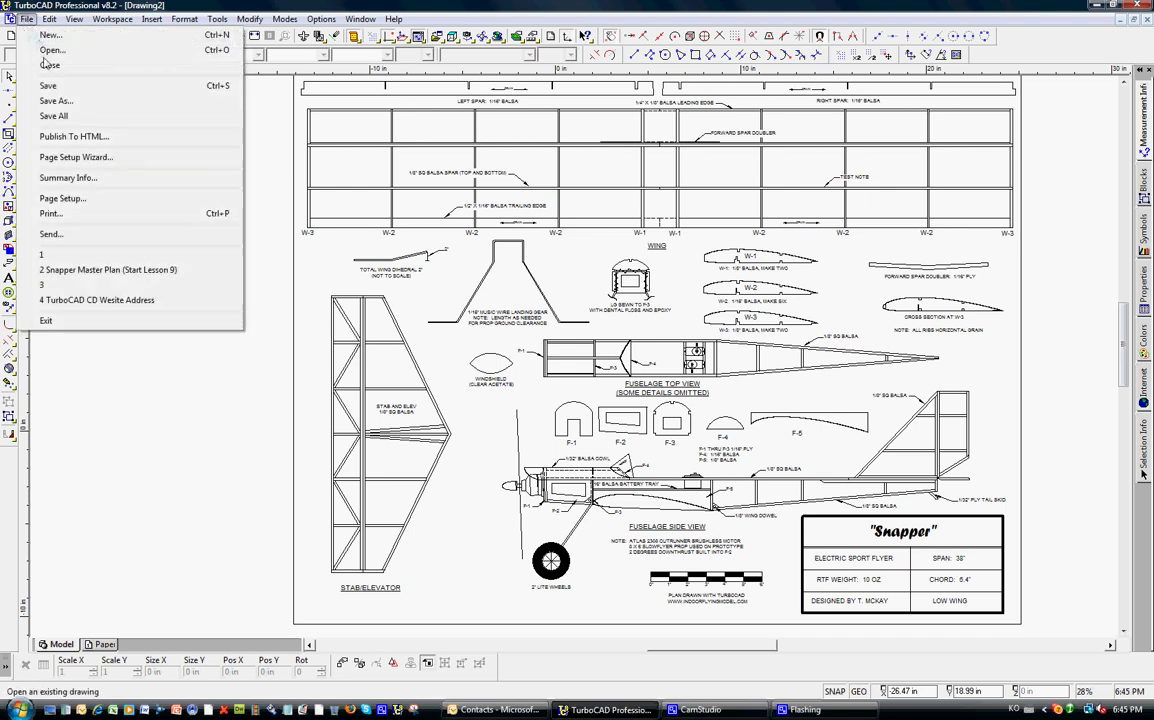
left_click(52, 214)
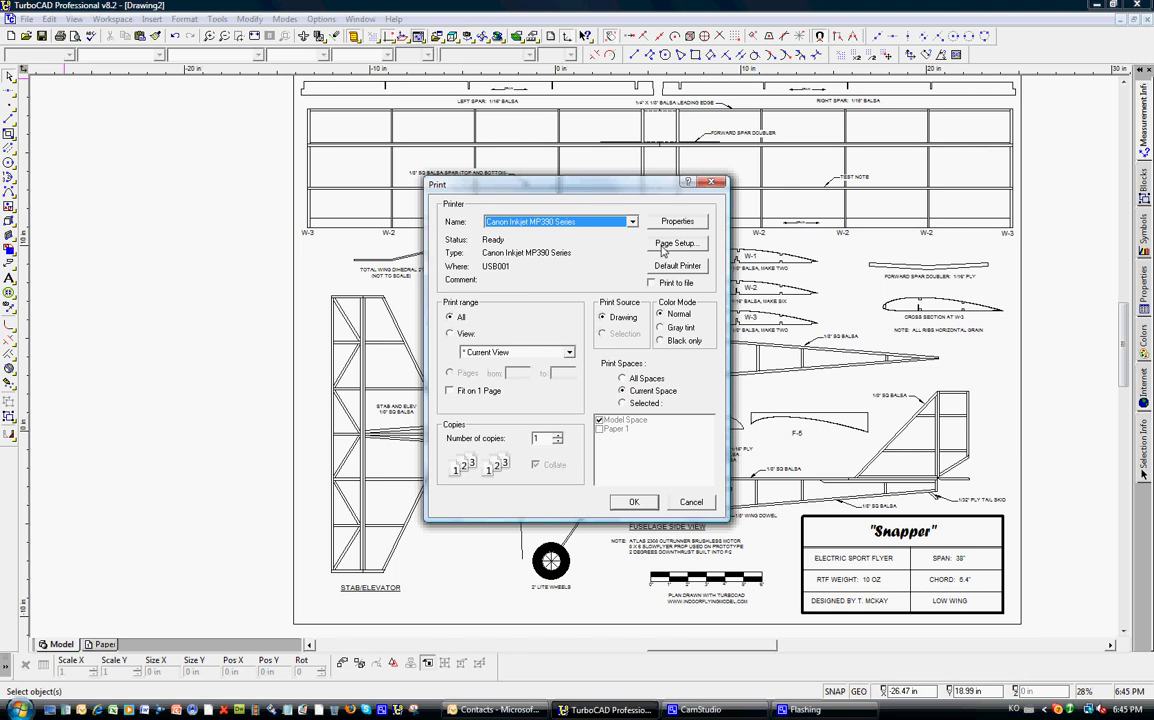
In Page Setup, fit the plan to the landscape Letter page at 1 : 3.5623
left_click(662, 244)
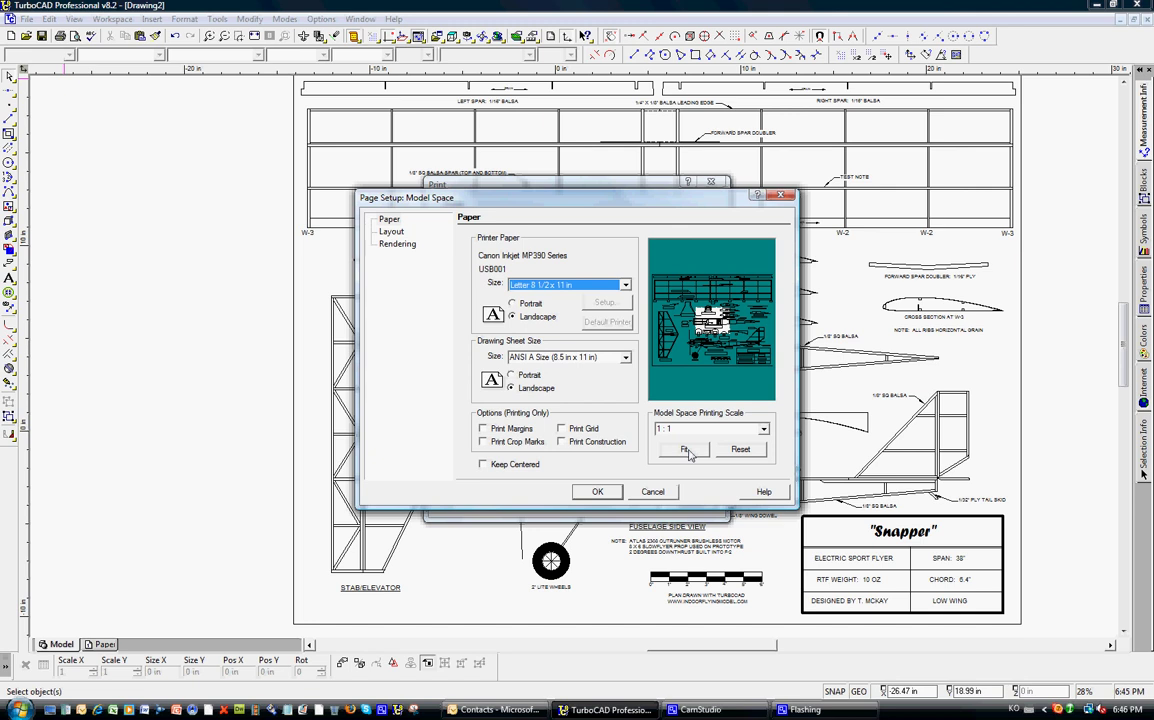
left_click(686, 451)
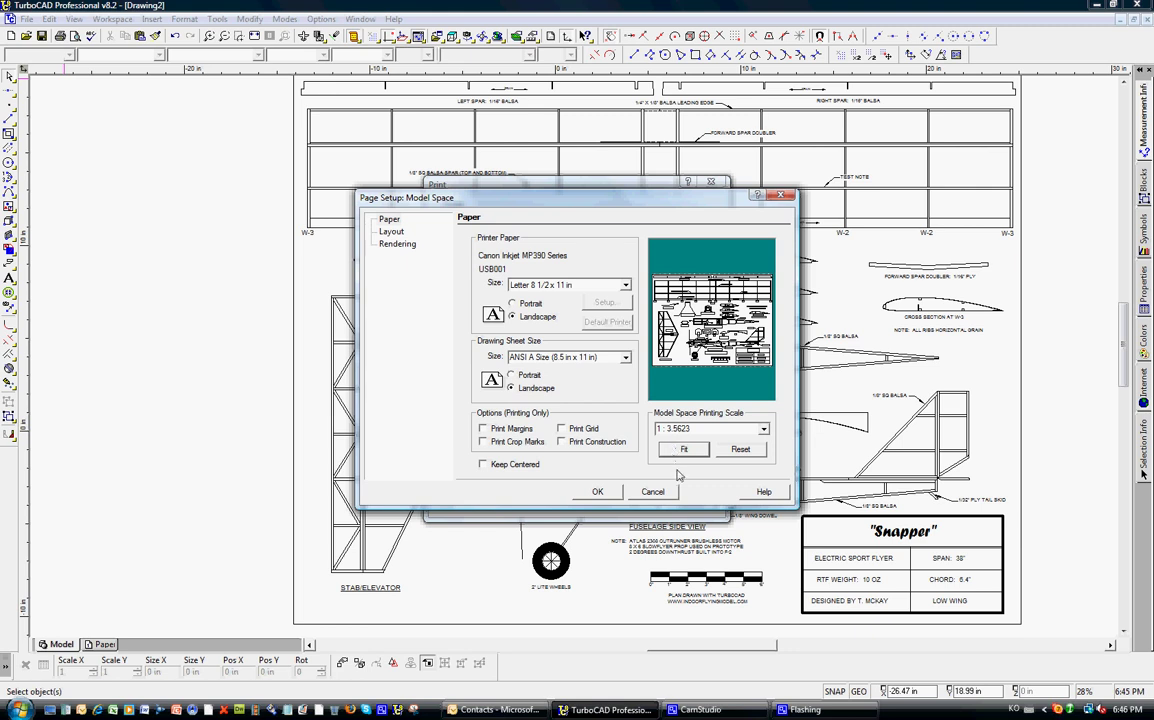
Set tiling to 2 rows by 2 columns, accept the margins warning, and refit the plan
left_click(391, 231)
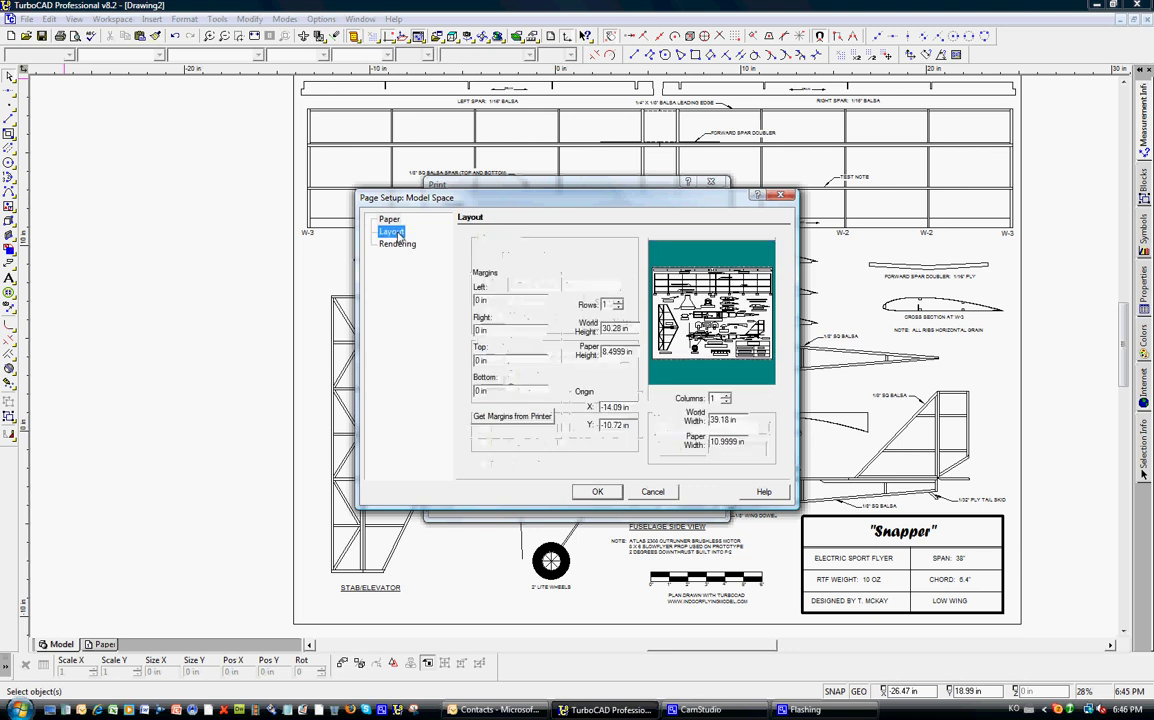
left_click(619, 310)
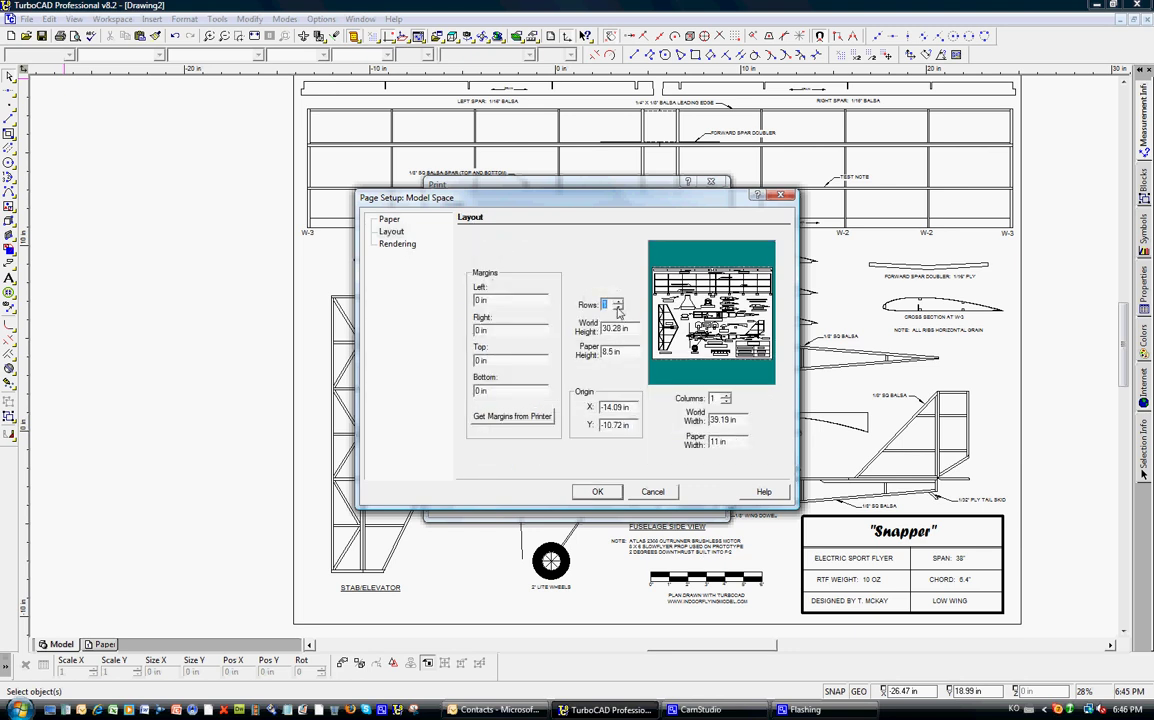
left_click(618, 303)
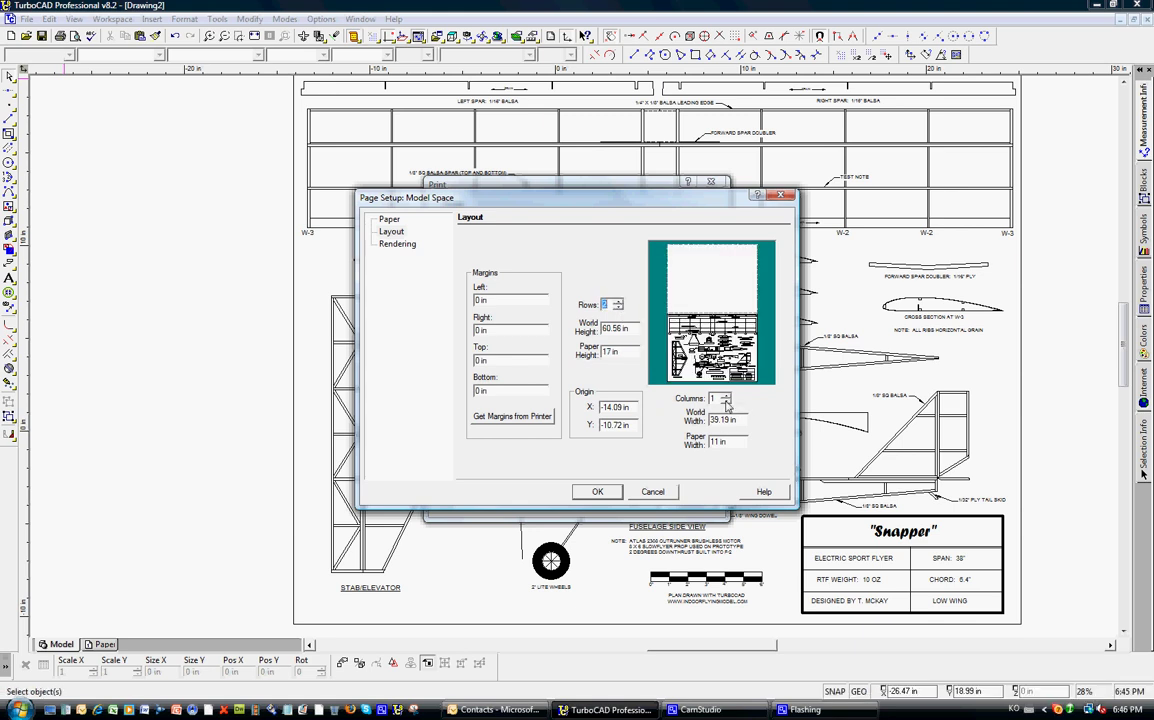
left_click(727, 396)
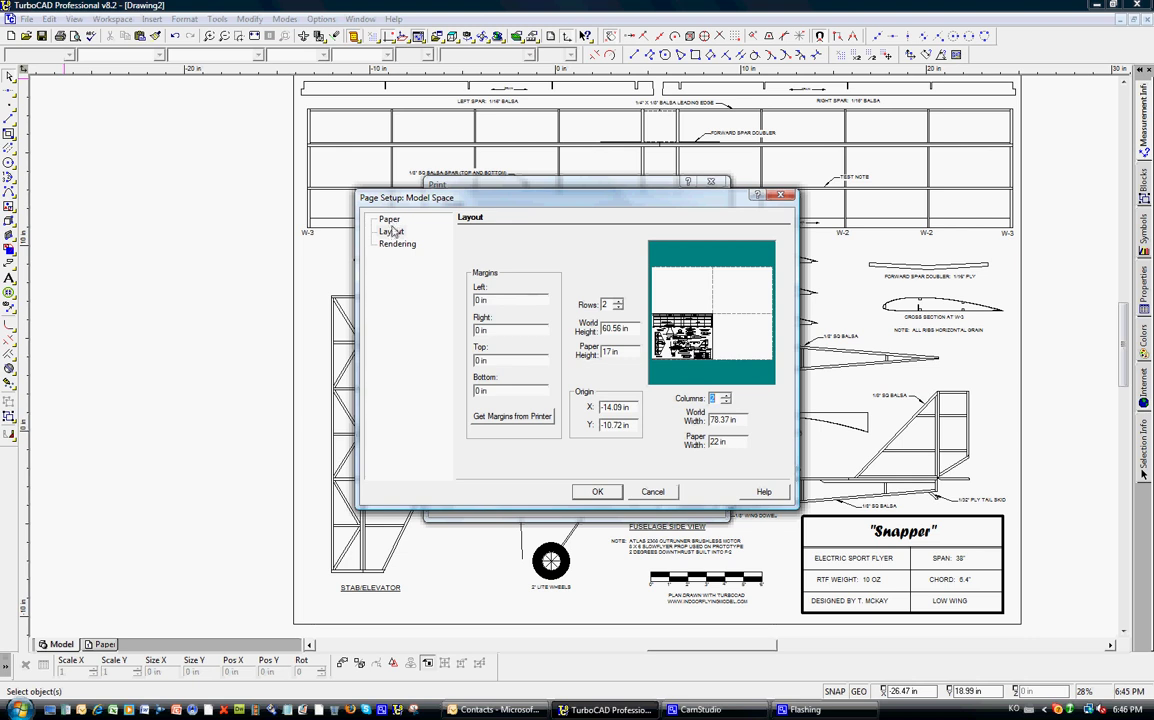
left_click(390, 221)
left_click(625, 386)
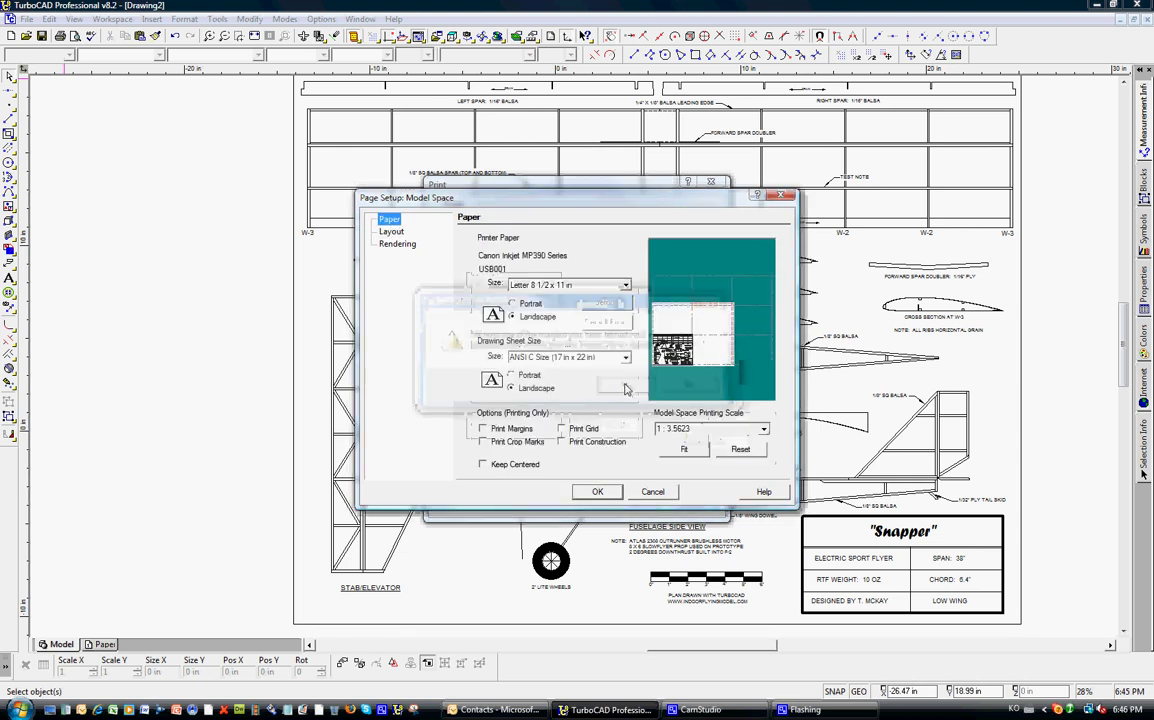
left_click(692, 452)
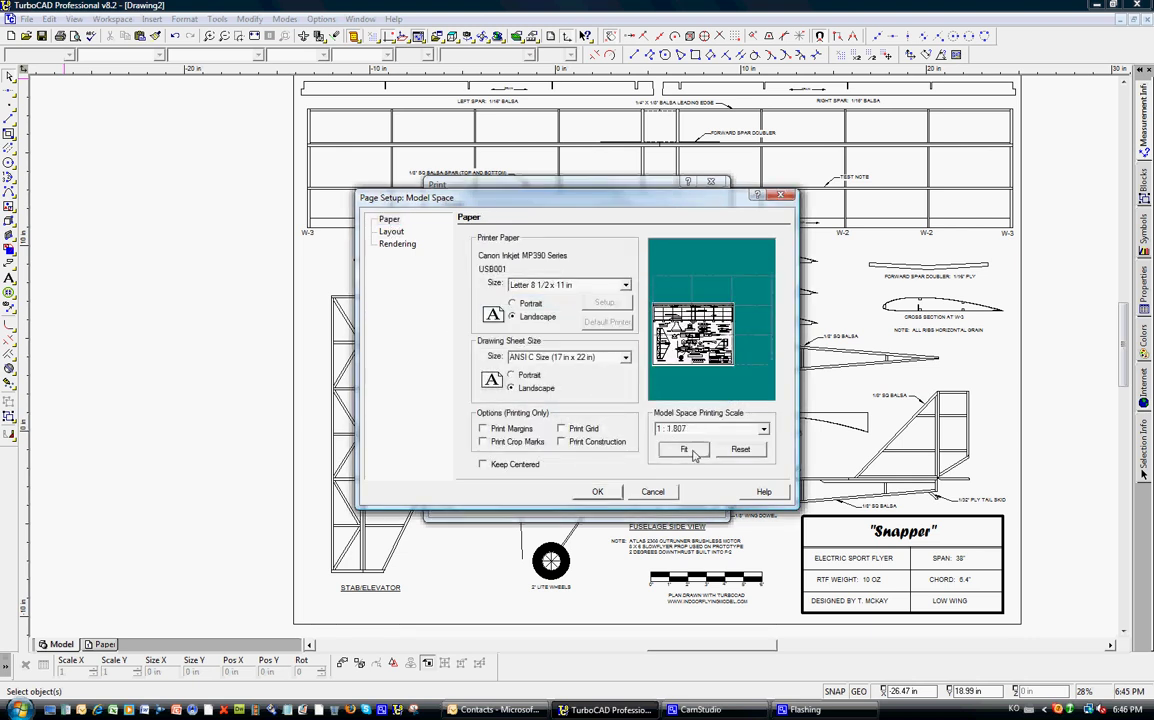
Reset the tiling from 3x3 back to 2x2 and confirm the page setup
left_click(393, 232)
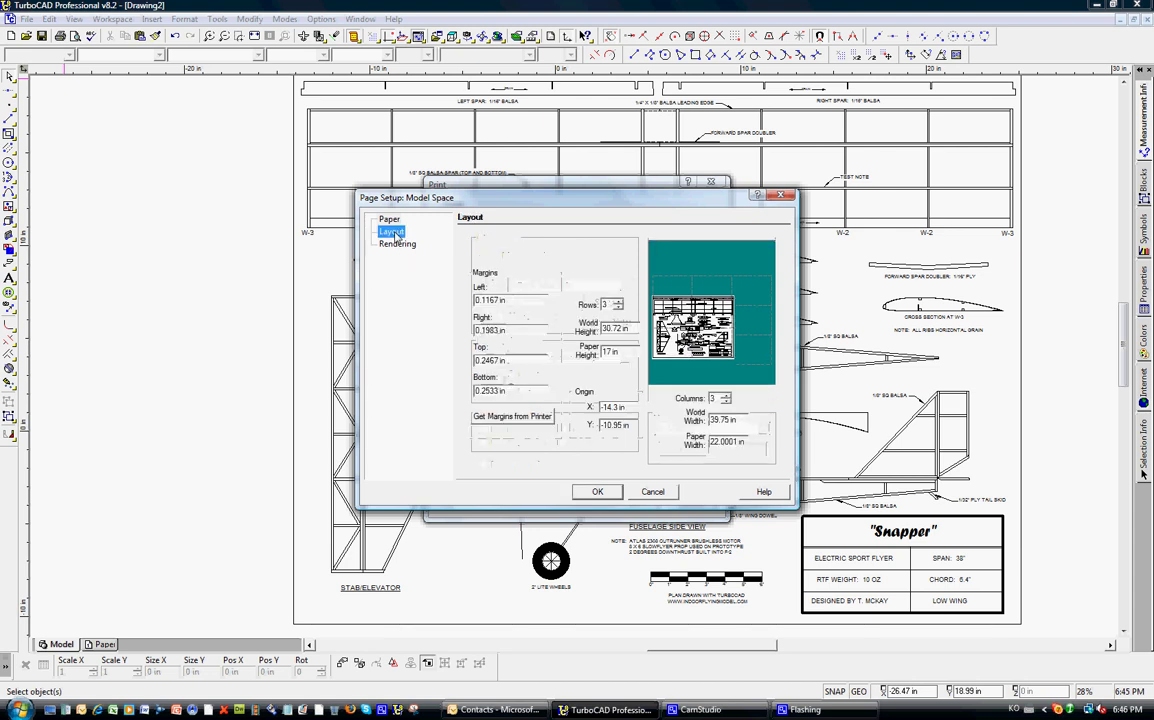
left_click(619, 308)
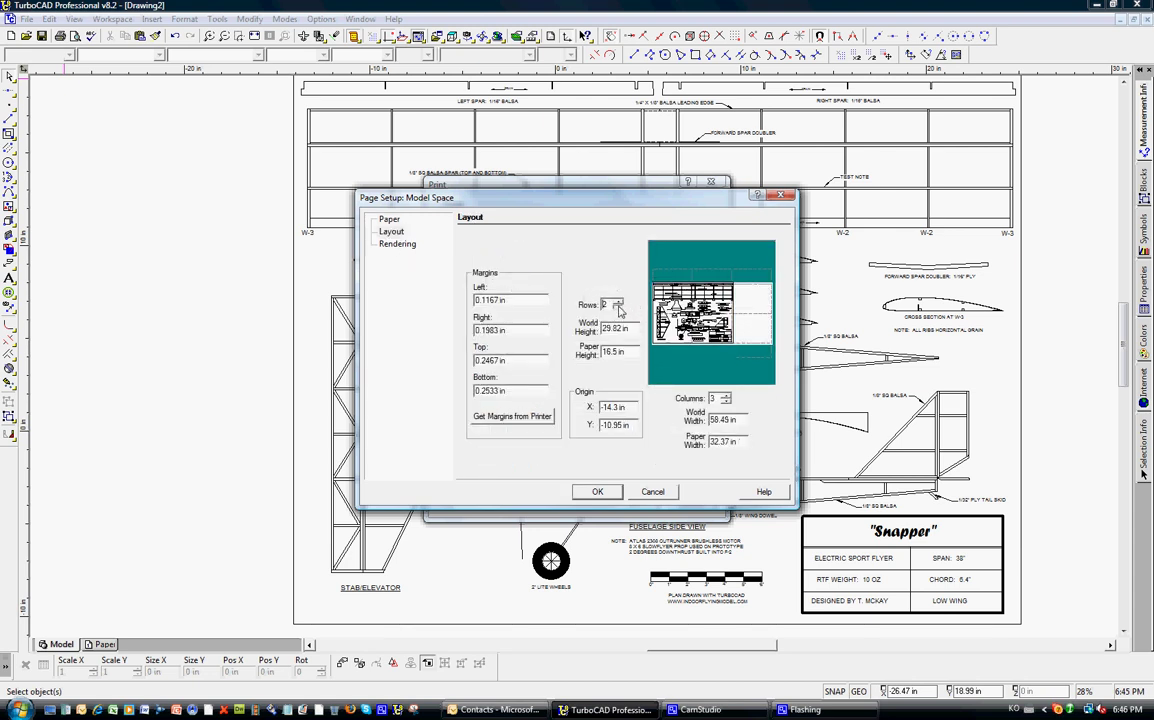
left_click(726, 402)
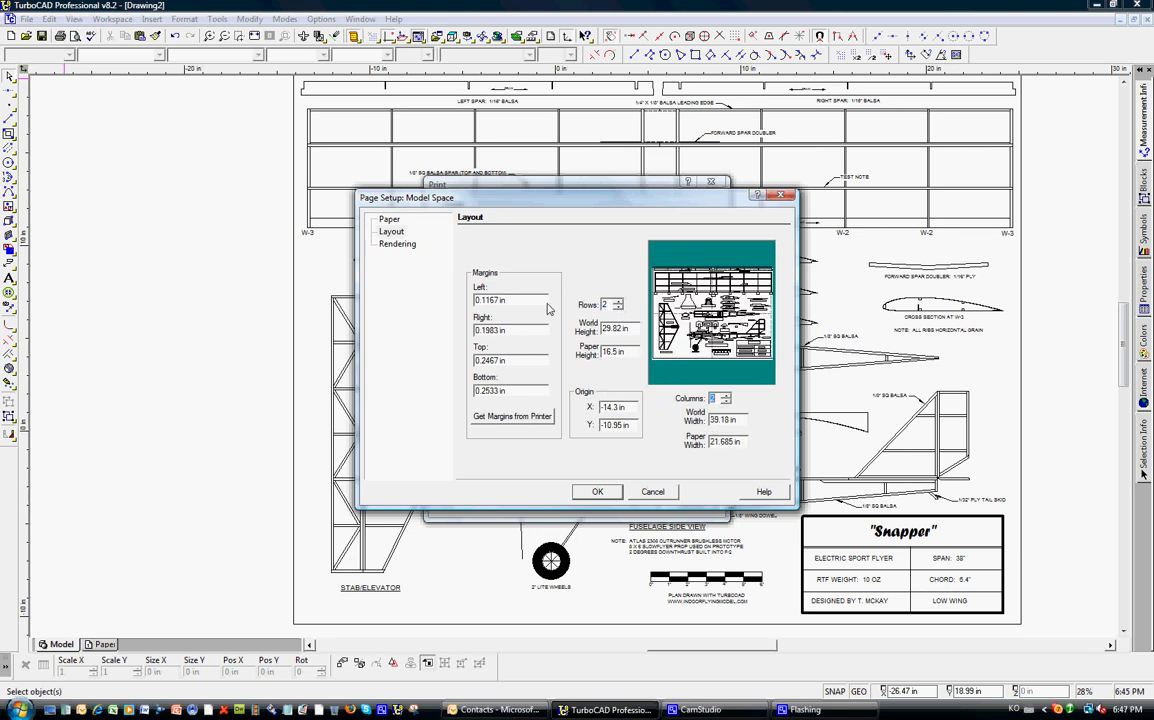
left_click(389, 219)
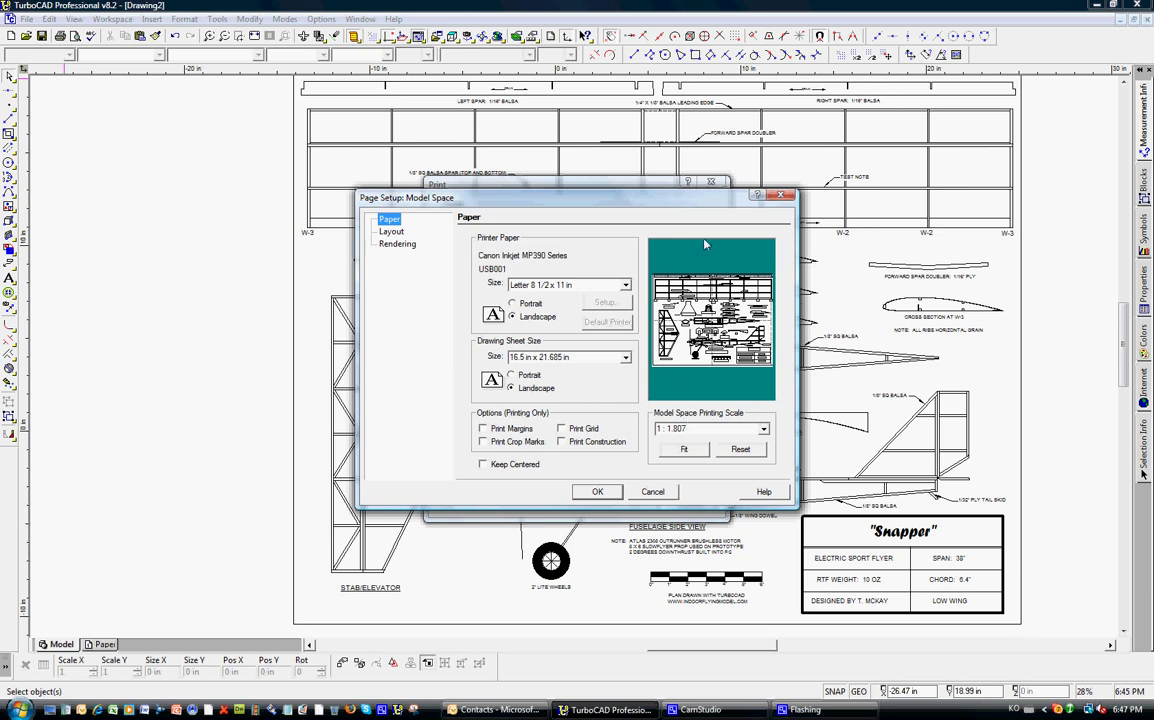
left_click(654, 492)
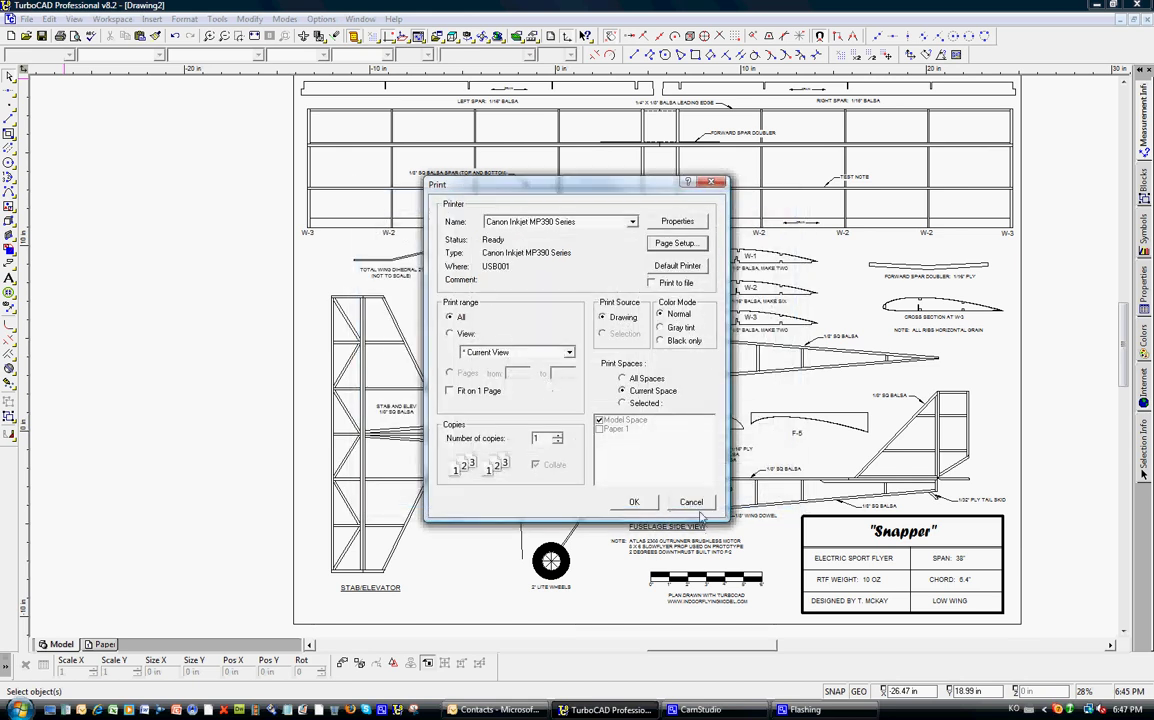
Cancel printing and return to the Snapper Master Plan (Start Lesson 11) drawing's full plan sheet
left_click(695, 505)
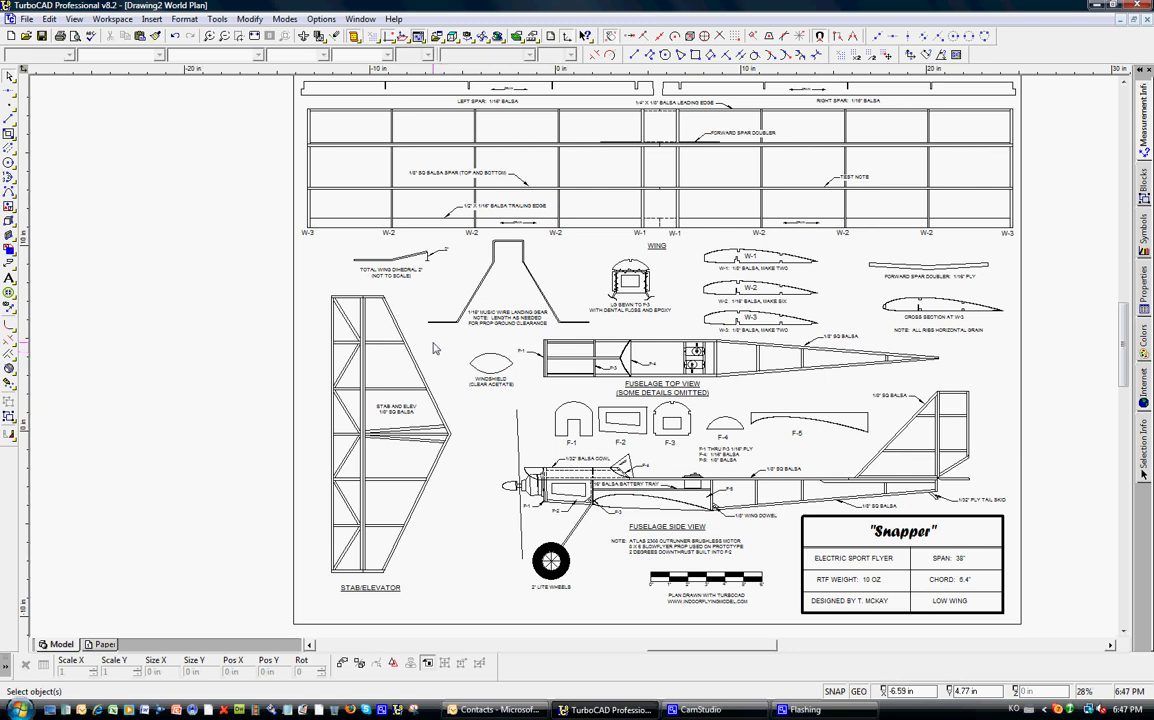
left_click(357, 21)
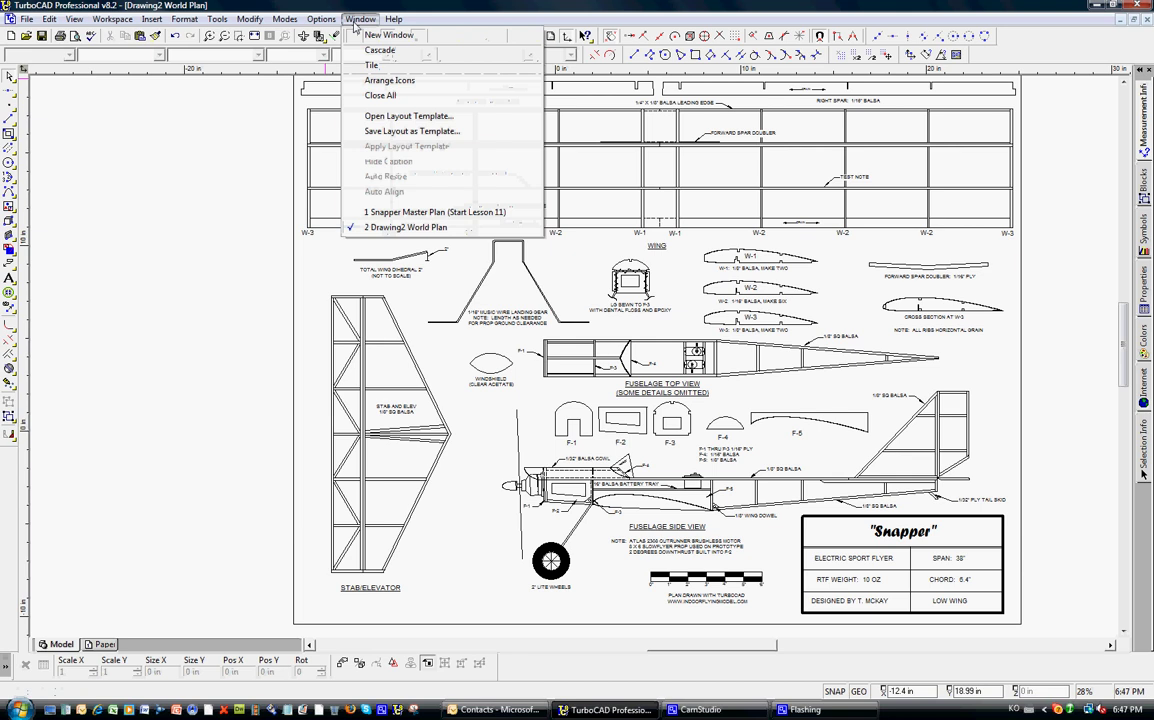
left_click(379, 213)
scroll(735, 404, "up", 3)
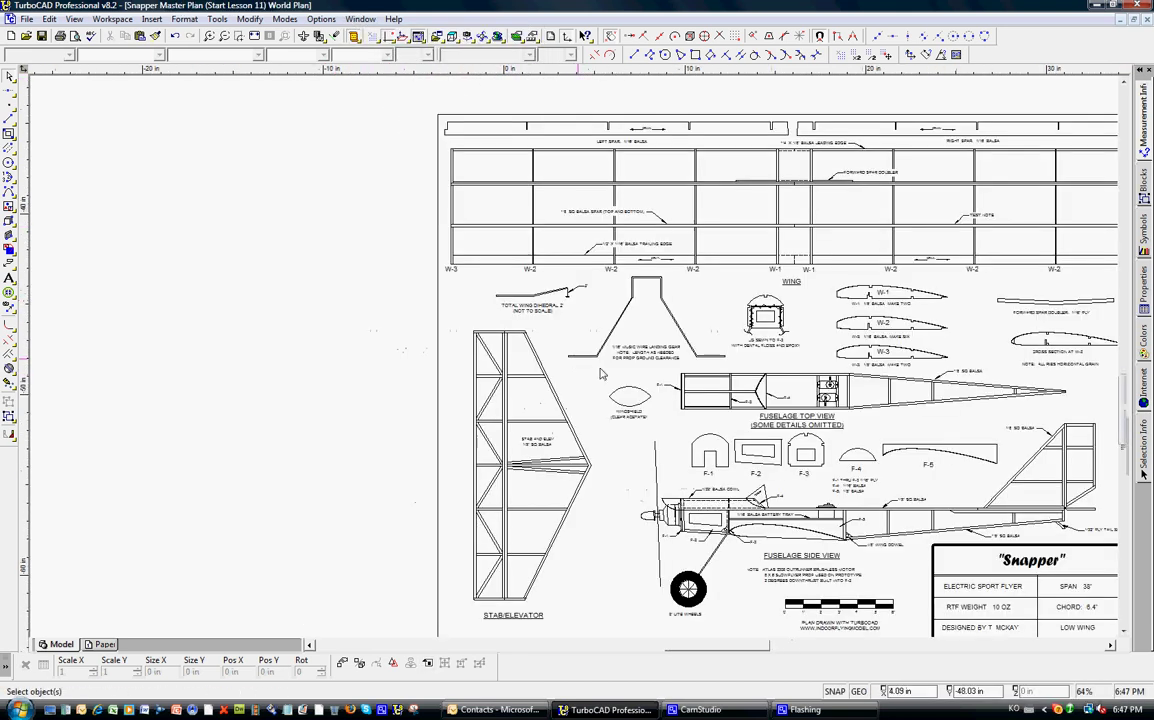
scroll(735, 404, "down", 3)
scroll(515, 320, "up", 3)
scroll(505, 310, "down", 3)
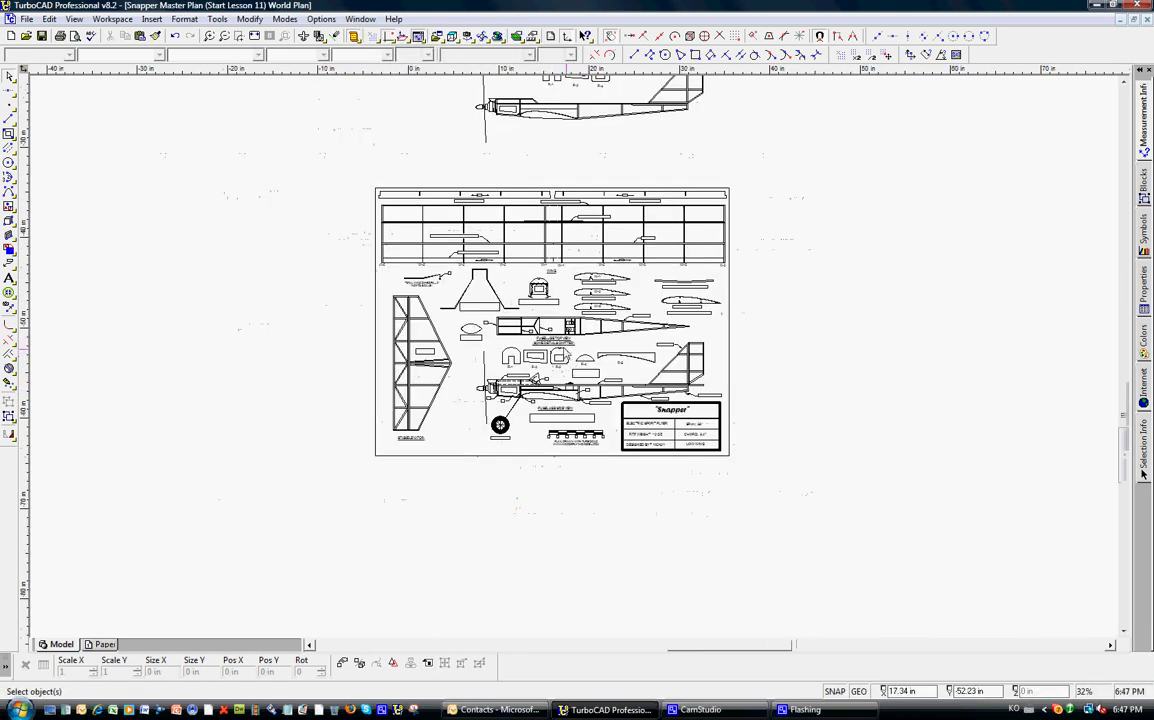
scroll(521, 300, "up", 3)
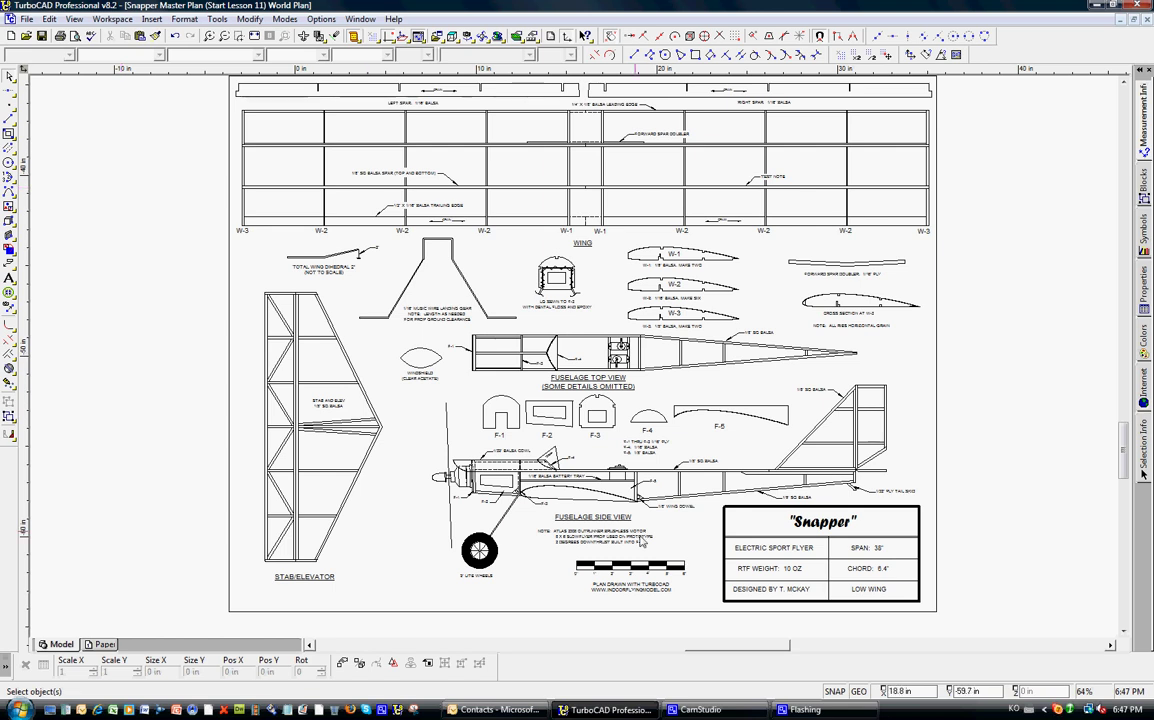
left_click(693, 710)
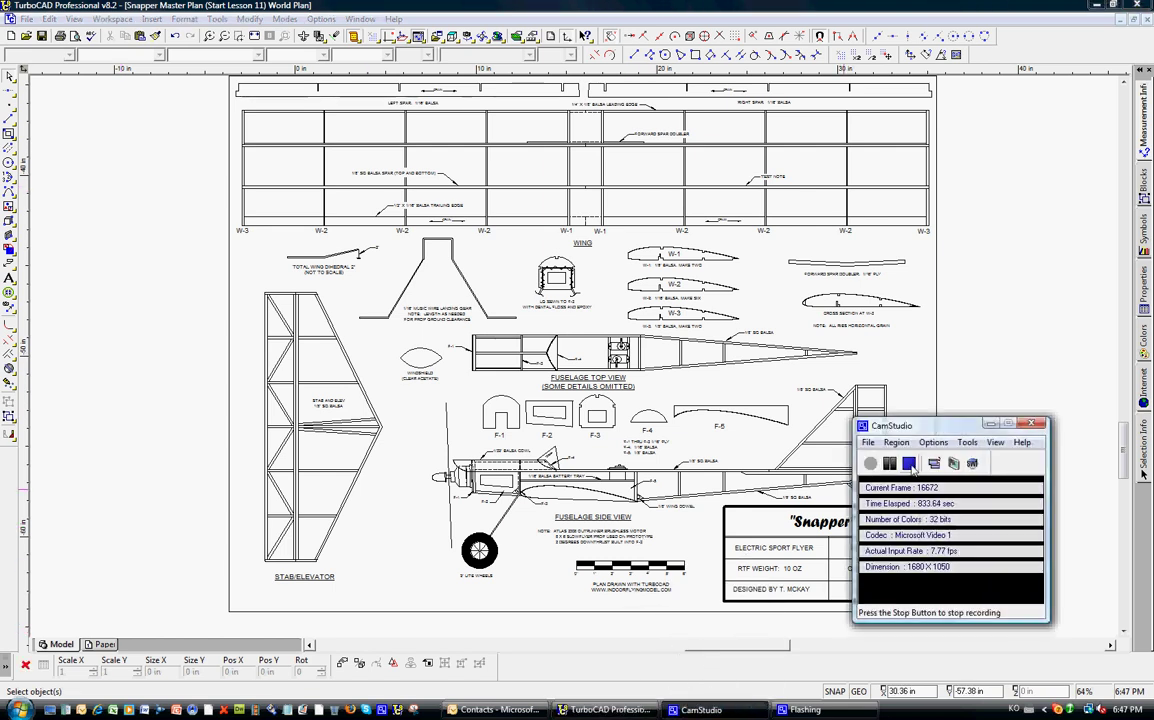